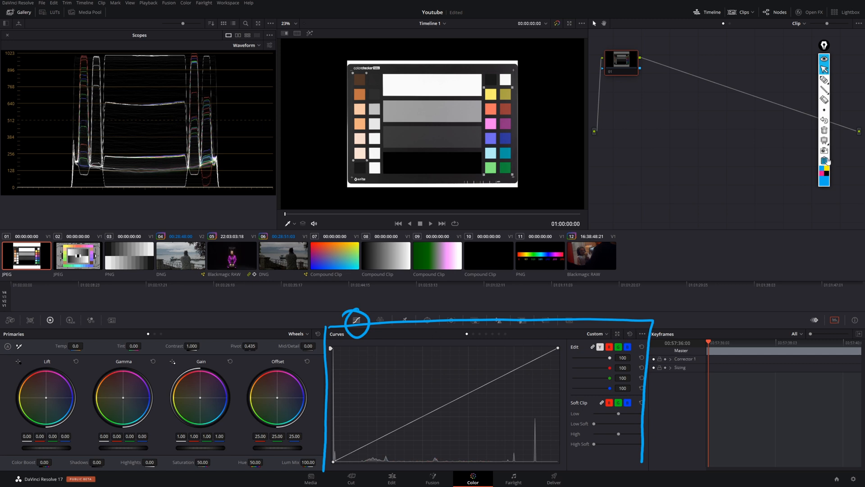
Erase the screen annotations and look through the curve types, including Hue Vs Hue and Sat Vs Sat, returning to Custom
{"action": "left_click", "coordinate": [824, 130]}
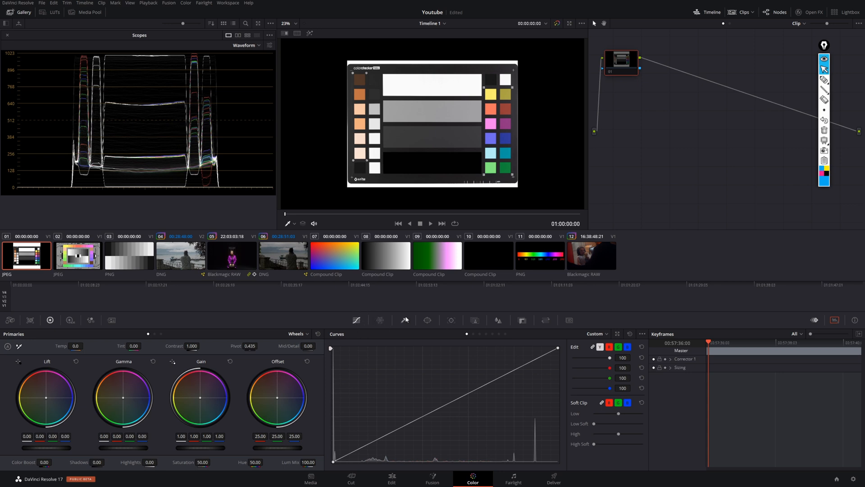
{"action": "left_click", "coordinate": [479, 333]}
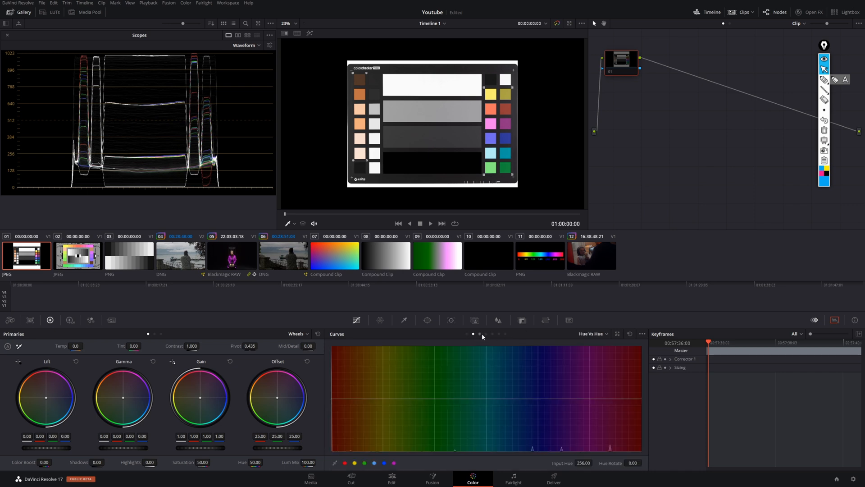
{"action": "left_click", "coordinate": [493, 333]}
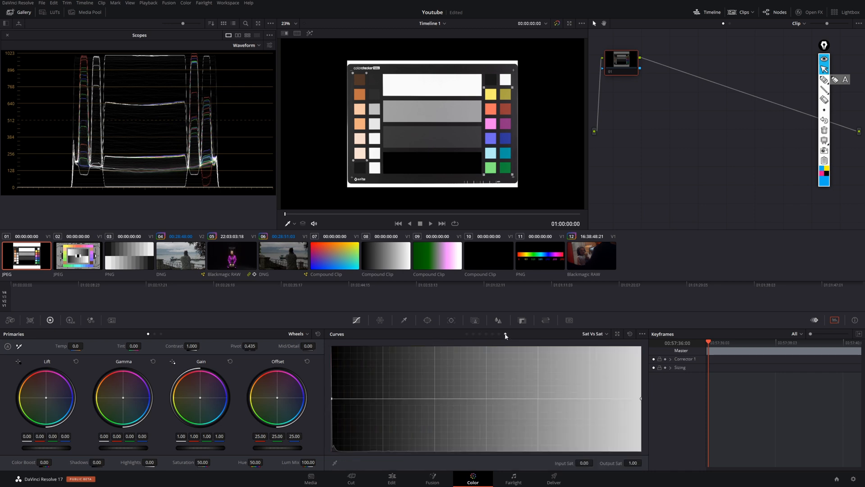
{"action": "left_click", "coordinate": [468, 333]}
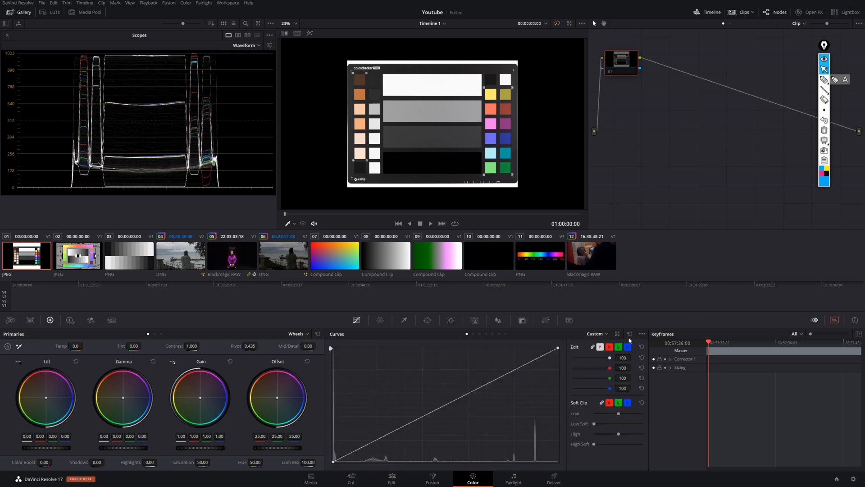
{"action": "left_click", "coordinate": [607, 334]}
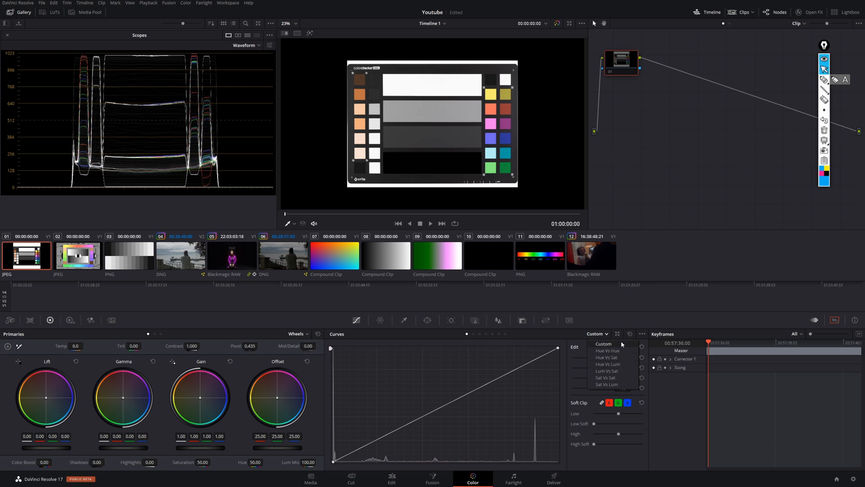
{"action": "left_click", "coordinate": [617, 321]}
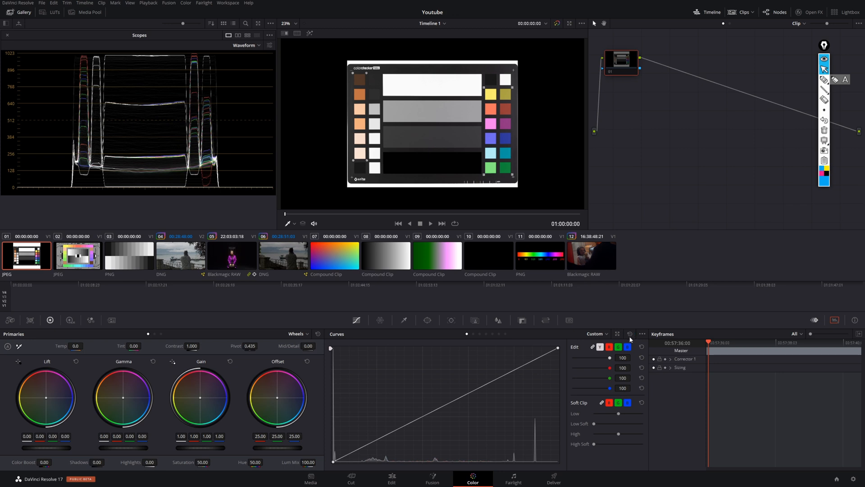
Circle the Curves reset control with the annotation pen, erase the circle and return to cursor mode
{"action": "key", "text": "ctrl+shift+1"}
{"action": "mouse_move", "coordinate": [628, 336]}
{"action": "left_mouse_down"}
{"action": "mouse_move", "coordinate": [635, 328]}
{"action": "mouse_move", "coordinate": [629, 338]}
{"action": "left_mouse_up"}
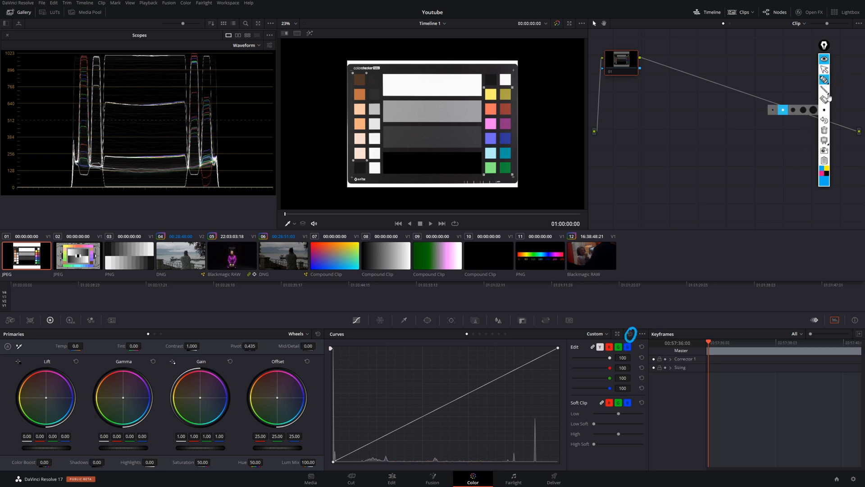
{"action": "left_click", "coordinate": [824, 130]}
{"action": "left_click", "coordinate": [823, 70]}
Expand the Curves palette into a floating window, enlarge it and place it just below the viewer
{"action": "left_click", "coordinate": [618, 334]}
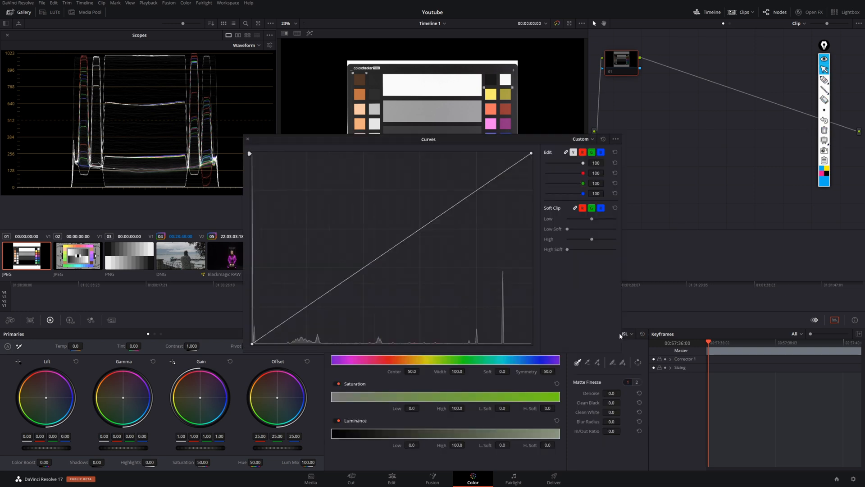
{"action": "left_click_drag", "start_coordinate": [621, 352], "coordinate": [777, 438]}
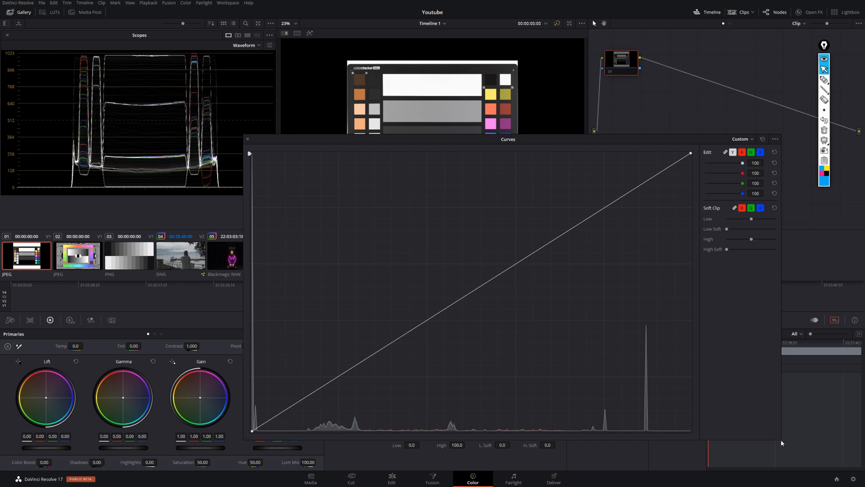
{"action": "left_click_drag", "start_coordinate": [565, 139], "coordinate": [491, 230]}
Circle the Custom curve type label with the blue annotation pen
{"action": "left_click", "coordinate": [824, 80]}
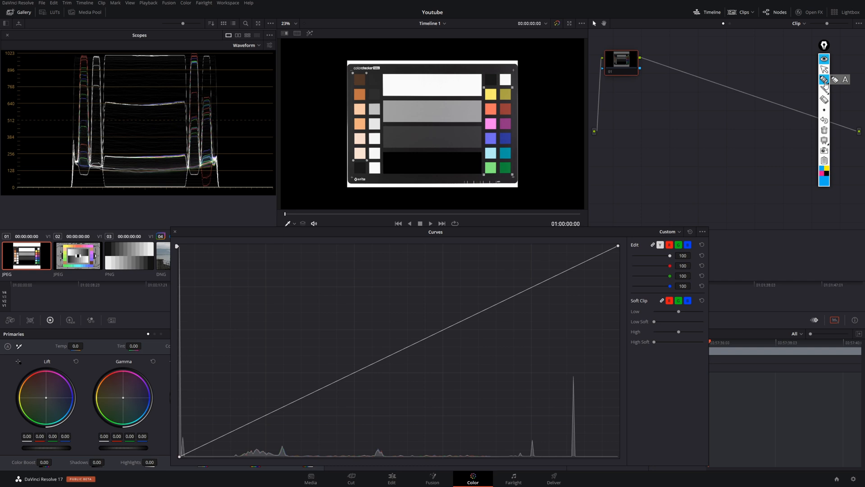
{"action": "left_click", "coordinate": [825, 80]}
{"action": "left_click_drag", "start_coordinate": [676, 221], "coordinate": [678, 225]}
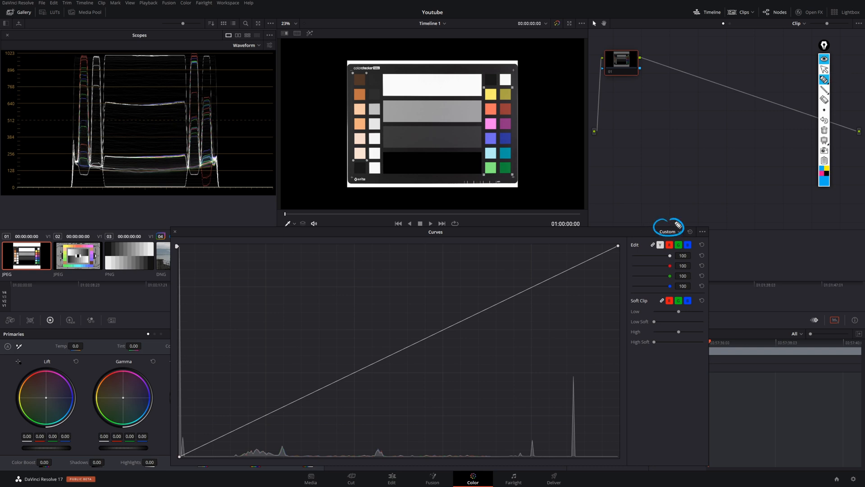
Draw vertical and horizontal axis arrows along the curve graph and label both axes "lum"
{"action": "left_click_drag", "start_coordinate": [179, 250], "coordinate": [181, 456]}
{"action": "left_click_drag", "start_coordinate": [177, 247], "coordinate": [189, 247]}
{"action": "mouse_move", "coordinate": [180, 456]}
{"action": "left_mouse_down"}
{"action": "mouse_move", "coordinate": [567, 449]}
{"action": "mouse_move", "coordinate": [627, 456]}
{"action": "mouse_move", "coordinate": [621, 462]}
{"action": "left_mouse_up"}
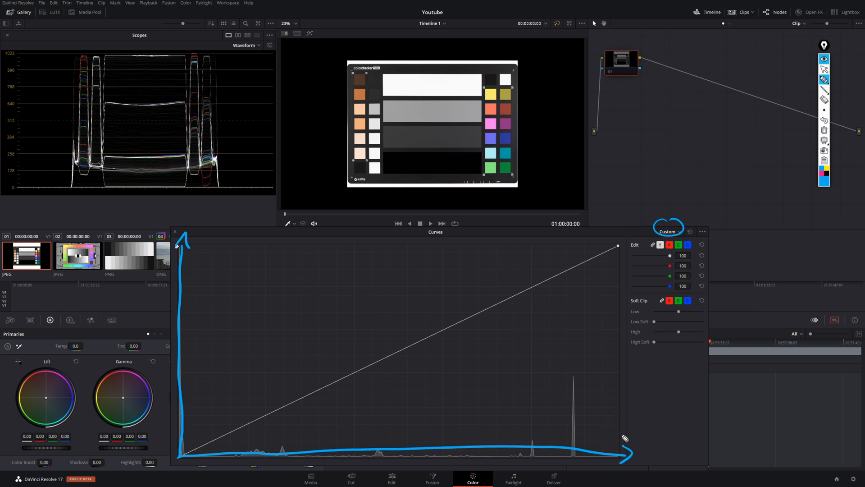
{"action": "mouse_move", "coordinate": [647, 439]}
{"action": "left_mouse_down"}
{"action": "mouse_move", "coordinate": [647, 458]}
{"action": "mouse_move", "coordinate": [671, 454]}
{"action": "left_mouse_up"}
{"action": "left_click_drag", "start_coordinate": [197, 249], "coordinate": [225, 250]}
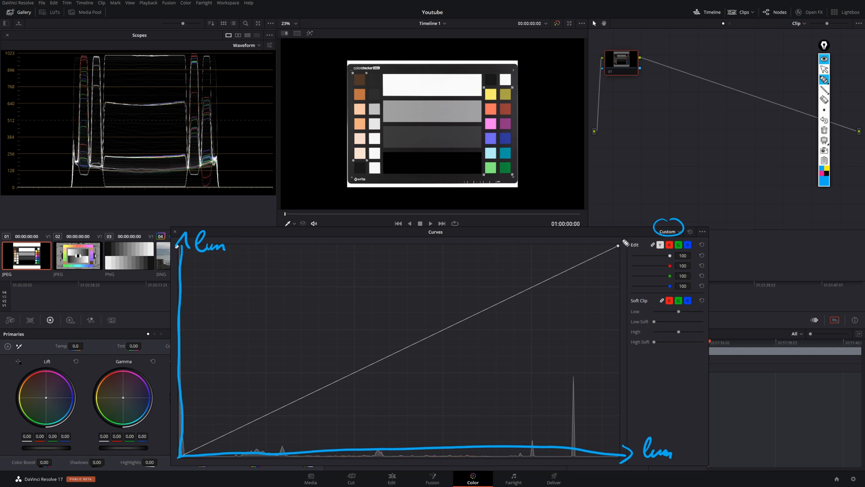
Circle the white and black endpoints of the curve and return to cursor mode
{"action": "left_click_drag", "start_coordinate": [620, 244], "coordinate": [629, 240]}
{"action": "mouse_move", "coordinate": [185, 450]}
{"action": "left_mouse_down"}
{"action": "mouse_move", "coordinate": [182, 463]}
{"action": "mouse_move", "coordinate": [188, 447]}
{"action": "left_mouse_up"}
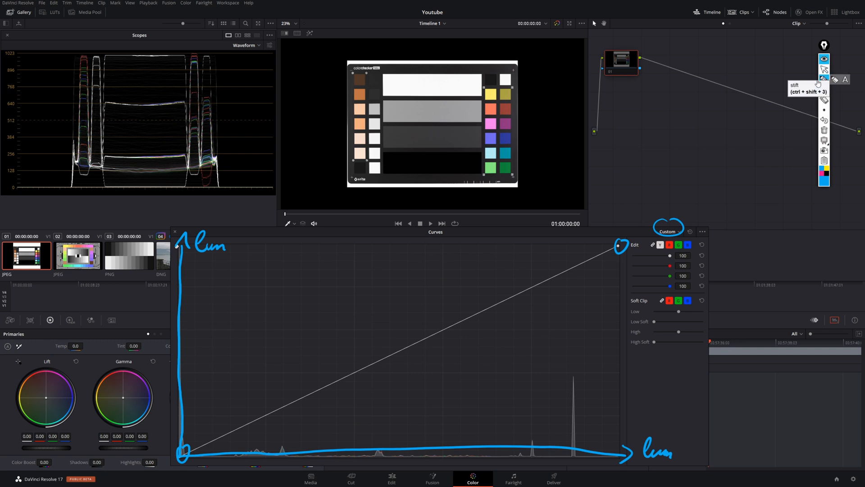
{"action": "left_click", "coordinate": [824, 69]}
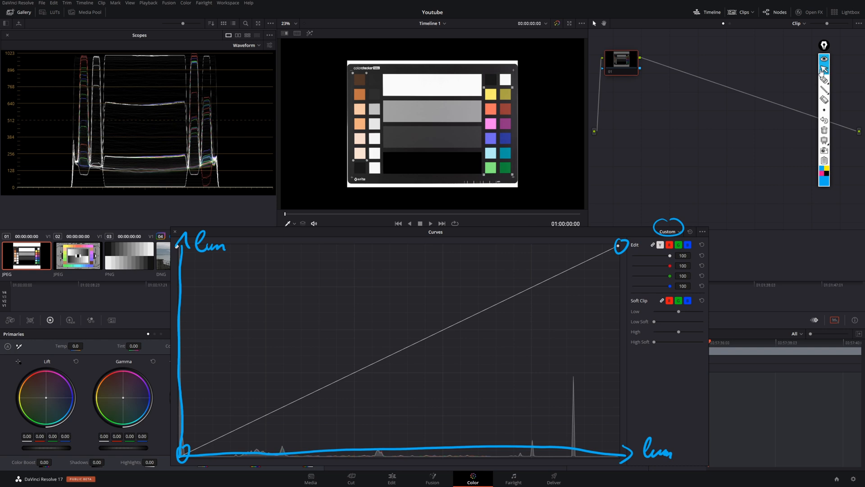
Select clip 03, the grayscale step chart, and open the histogram display options of the curve
{"action": "left_click", "coordinate": [140, 255]}
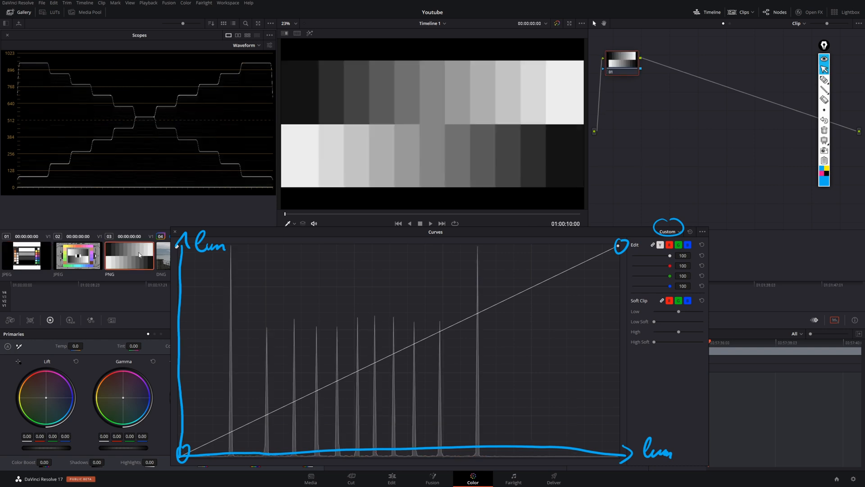
{"action": "left_click", "coordinate": [703, 232]}
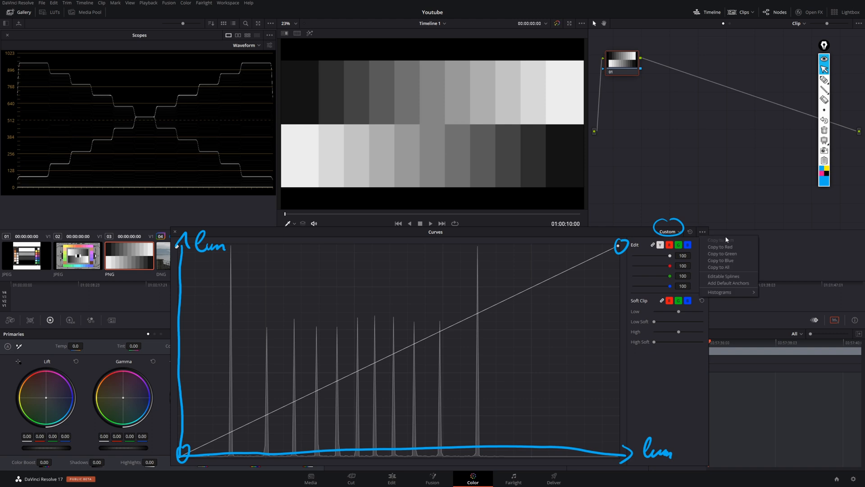
{"action": "mouse_move", "coordinate": [757, 292]}
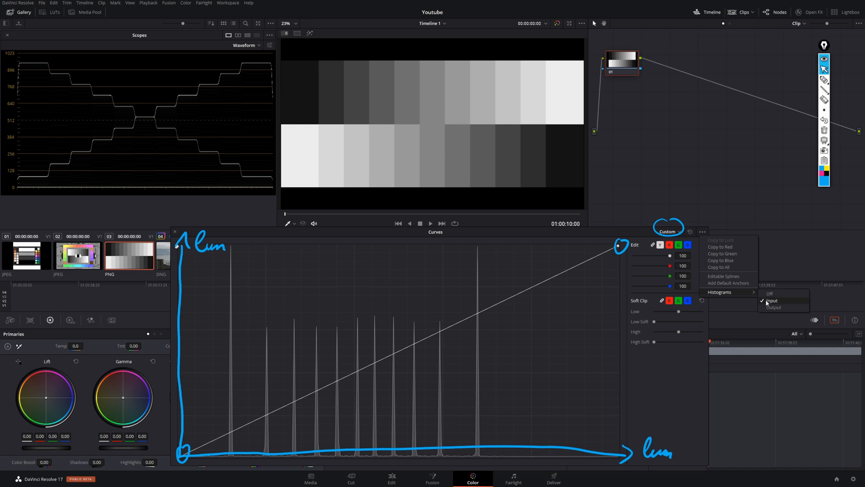
Mark the three darkest histogram spikes with blue crosses and return to cursor mode
{"action": "left_click", "coordinate": [824, 80]}
{"action": "left_click_drag", "start_coordinate": [229, 347], "coordinate": [237, 355]}
{"action": "mouse_move", "coordinate": [237, 346]}
{"action": "left_mouse_down"}
{"action": "mouse_move", "coordinate": [228, 356]}
{"action": "mouse_move", "coordinate": [272, 360]}
{"action": "mouse_move", "coordinate": [261, 361]}
{"action": "left_mouse_up"}
{"action": "mouse_move", "coordinate": [291, 348]}
{"action": "left_mouse_down"}
{"action": "mouse_move", "coordinate": [300, 357]}
{"action": "mouse_move", "coordinate": [291, 357]}
{"action": "left_mouse_up"}
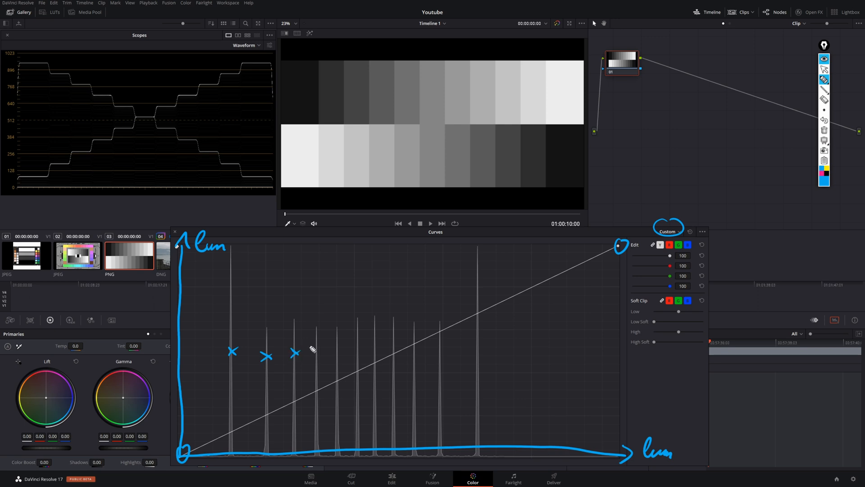
{"action": "left_click", "coordinate": [825, 69]}
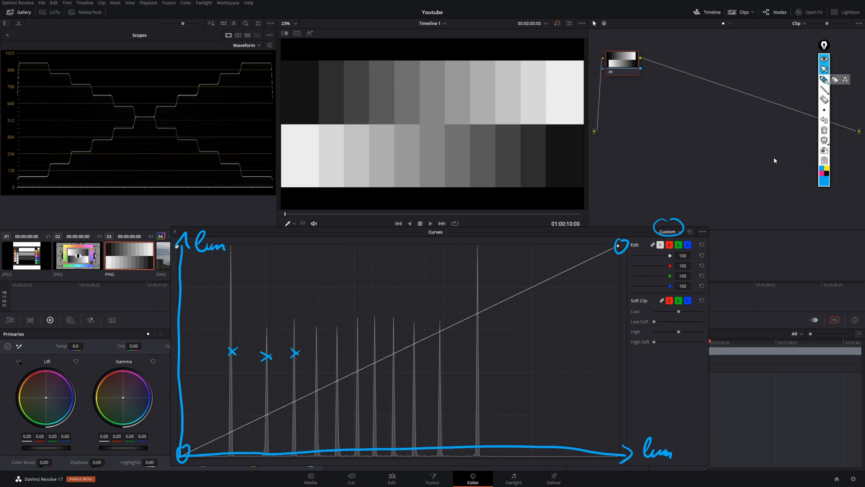
Compare the curve's histogram display options and leave the histogram set to Input
{"action": "left_click", "coordinate": [701, 231]}
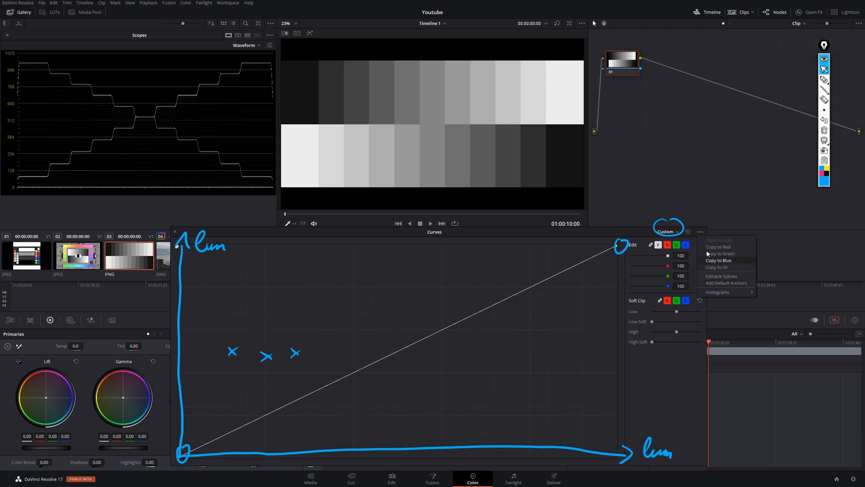
{"action": "left_click", "coordinate": [769, 306]}
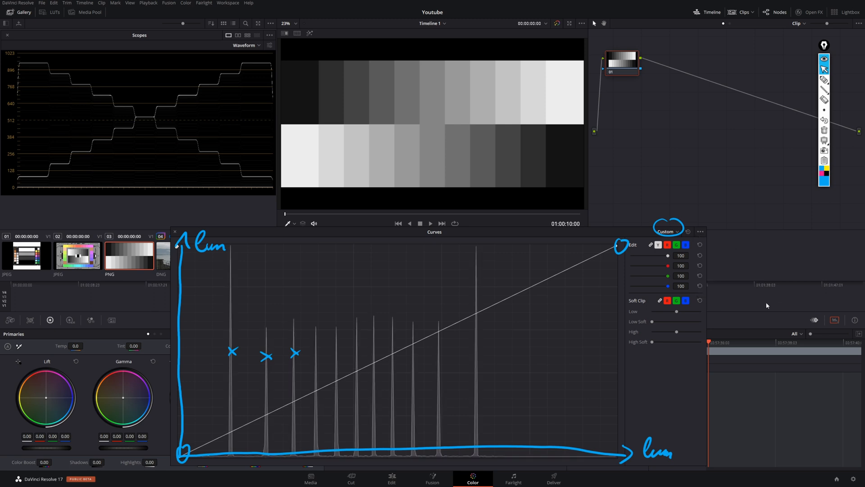
{"action": "left_click", "coordinate": [701, 232]}
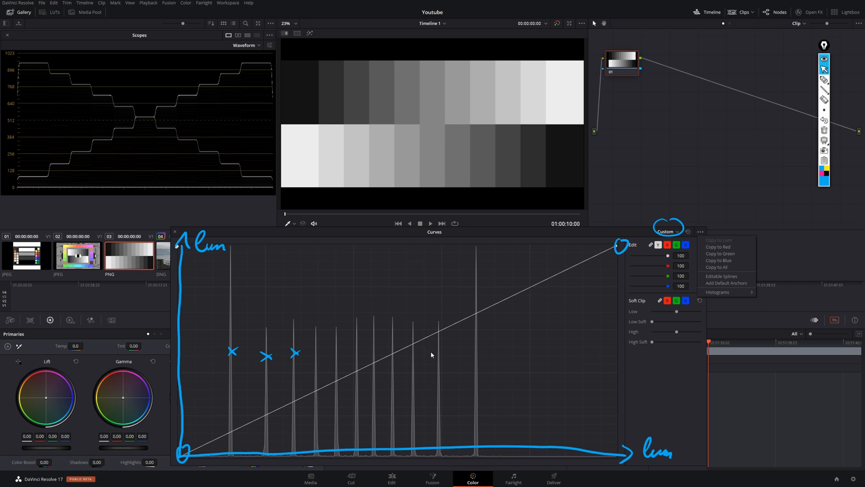
{"action": "left_click", "coordinate": [780, 301]}
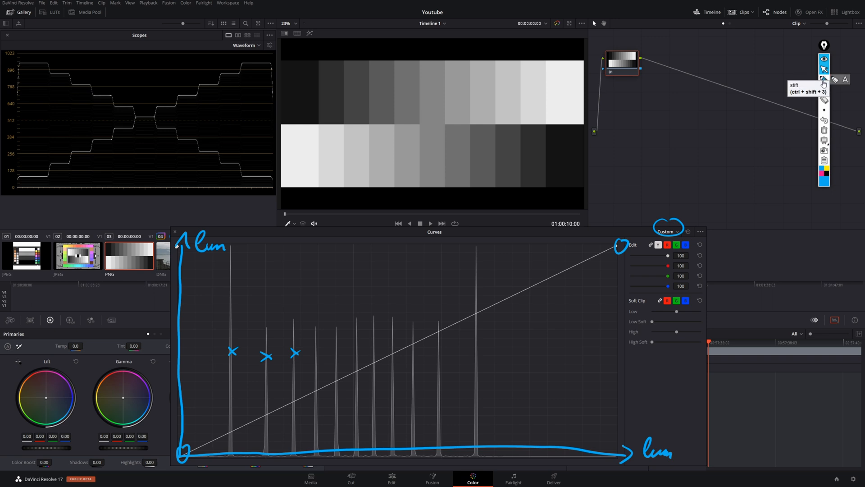
Add a control point to the curve where it crosses the brightest histogram spike
{"action": "left_click", "coordinate": [825, 81]}
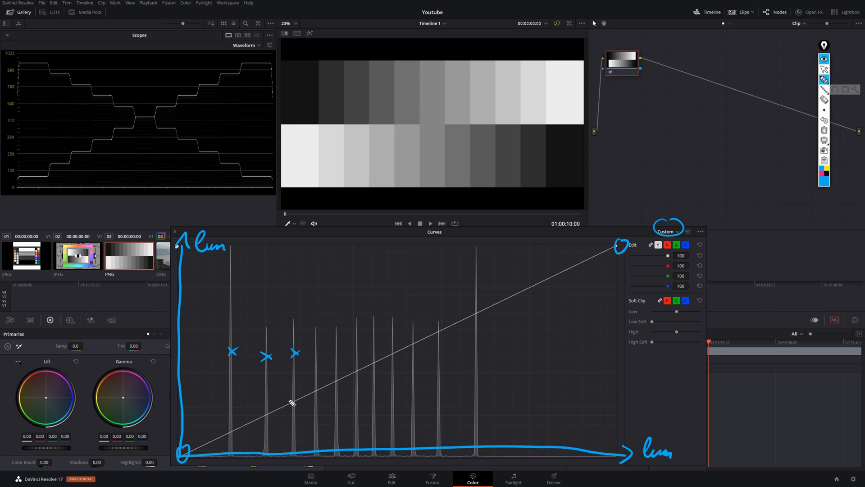
{"action": "left_click", "coordinate": [825, 69]}
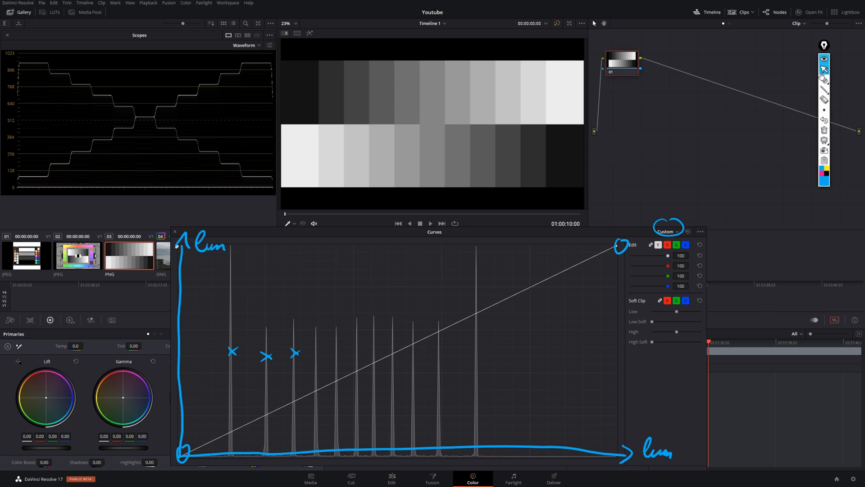
{"action": "left_click", "coordinate": [478, 313]}
{"action": "mouse_move", "coordinate": [478, 314]}
{"action": "left_mouse_down"}
{"action": "mouse_move", "coordinate": [477, 301]}
{"action": "mouse_move", "coordinate": [483, 327]}
{"action": "mouse_move", "coordinate": [477, 315]}
{"action": "left_mouse_up"}
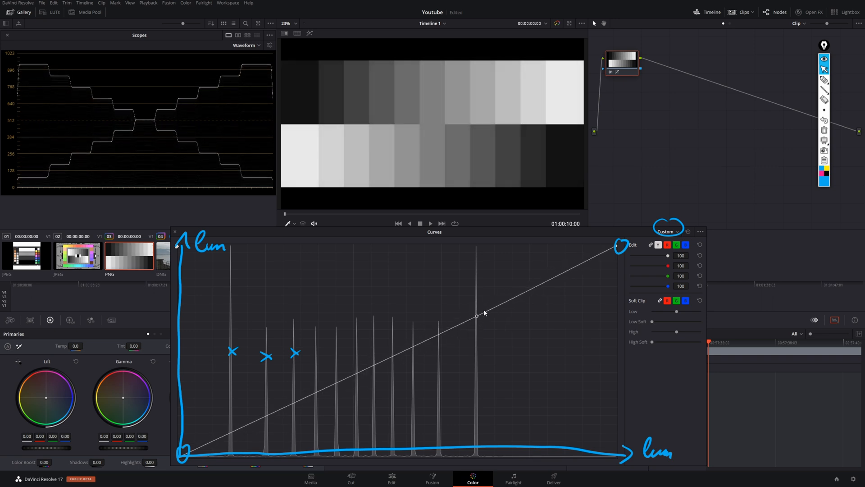
Circle the base of the brightest histogram spike and the matching brightest patch in the viewer, returning to cursor mode
{"action": "left_click", "coordinate": [824, 80]}
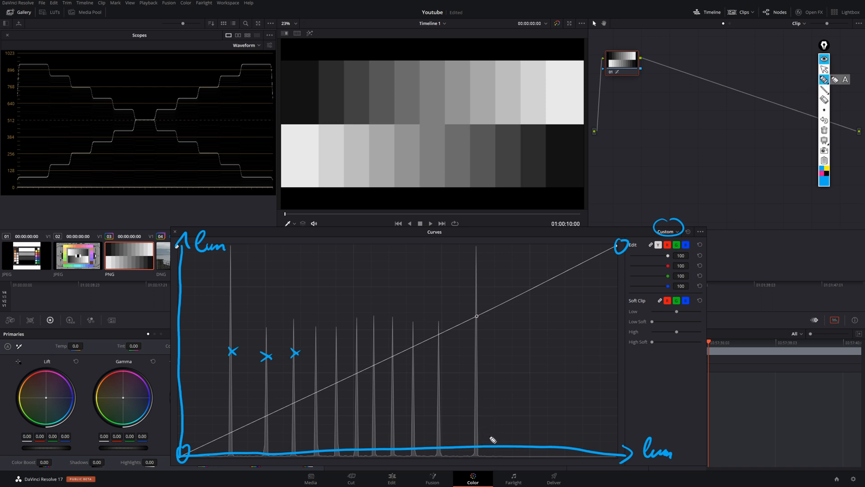
{"action": "mouse_move", "coordinate": [478, 440]}
{"action": "left_mouse_down"}
{"action": "mouse_move", "coordinate": [472, 450]}
{"action": "mouse_move", "coordinate": [480, 439]}
{"action": "left_mouse_up"}
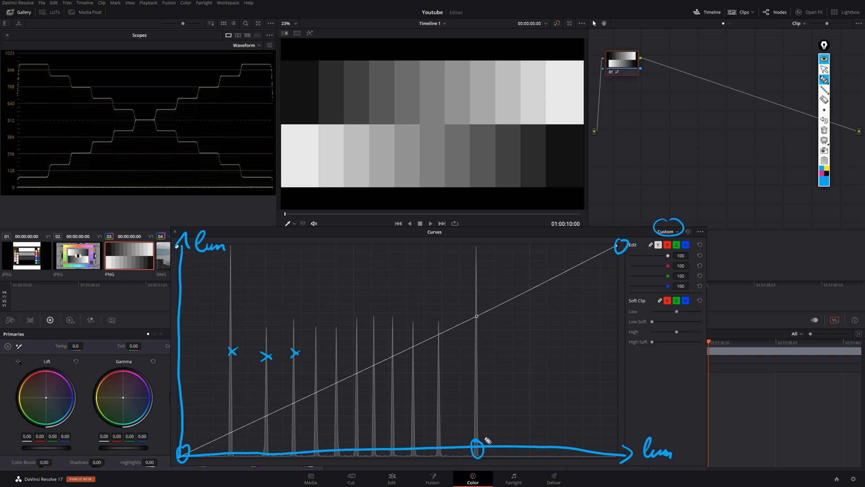
{"action": "mouse_move", "coordinate": [556, 99]}
{"action": "left_mouse_down"}
{"action": "mouse_move", "coordinate": [579, 92]}
{"action": "mouse_move", "coordinate": [569, 96]}
{"action": "mouse_move", "coordinate": [567, 84]}
{"action": "left_mouse_up"}
{"action": "left_click", "coordinate": [826, 70]}
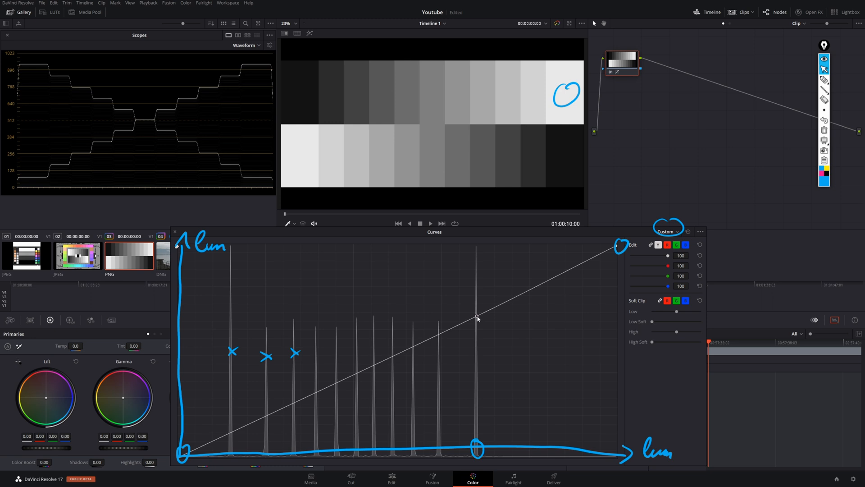
Raise the curve point on the brightest spike to brighten the image, and reset the curve
{"action": "mouse_move", "coordinate": [477, 313]}
{"action": "left_mouse_down"}
{"action": "mouse_move", "coordinate": [478, 293]}
{"action": "mouse_move", "coordinate": [477, 333]}
{"action": "mouse_move", "coordinate": [477, 313]}
{"action": "left_mouse_up"}
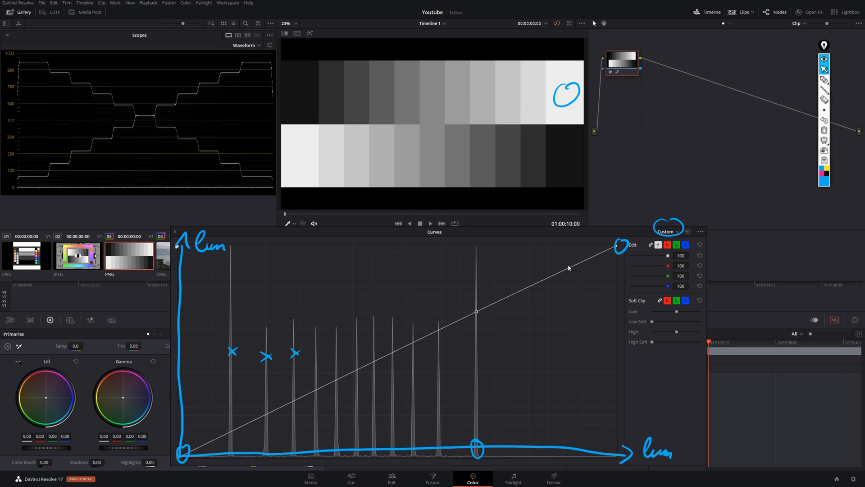
{"action": "left_click_drag", "start_coordinate": [477, 312], "coordinate": [476, 297]}
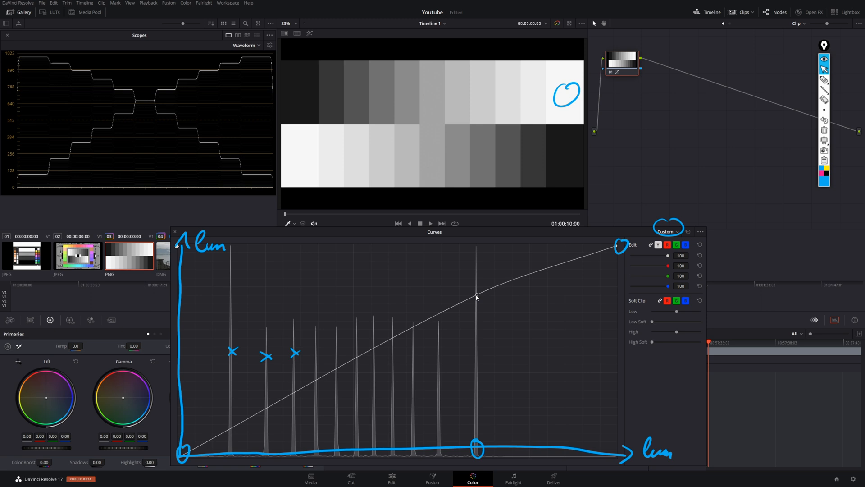
{"action": "left_click", "coordinate": [688, 232]}
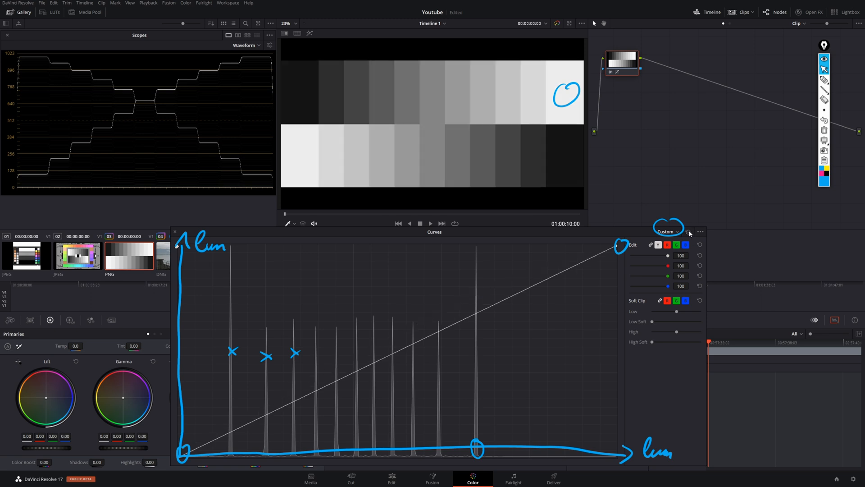
Add curve control points at the two brightest histogram spikes
{"action": "left_click", "coordinate": [478, 314]}
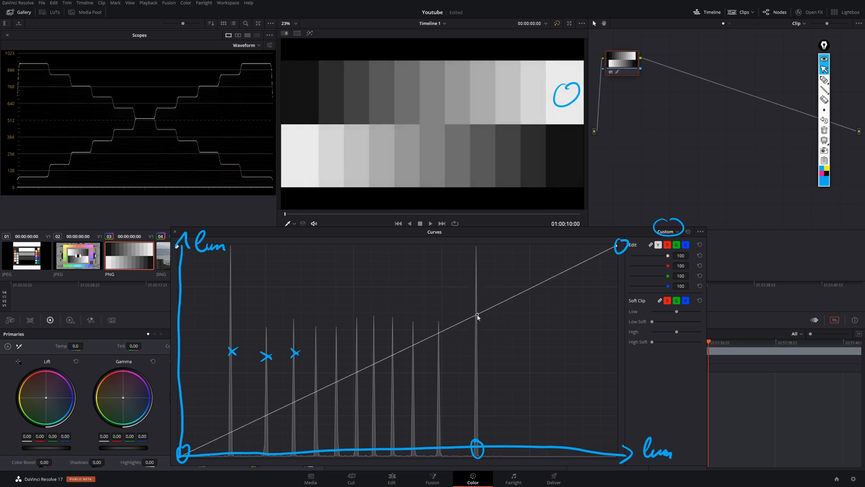
{"action": "left_click", "coordinate": [440, 333]}
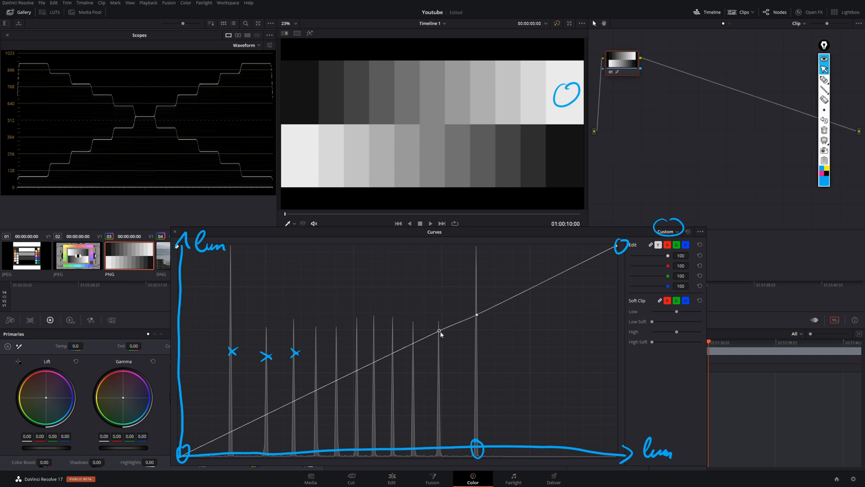
Add a control point above the brightest histogram spike, and lower the curve at that spike while fine-tuning the neighbouring points
{"action": "left_click", "coordinate": [532, 289]}
{"action": "mouse_move", "coordinate": [476, 314]}
{"action": "left_mouse_down"}
{"action": "mouse_move", "coordinate": [478, 338]}
{"action": "mouse_move", "coordinate": [478, 327]}
{"action": "left_mouse_up"}
{"action": "left_click", "coordinate": [525, 289], "text": "alt"}
{"action": "left_click_drag", "start_coordinate": [526, 291], "coordinate": [527, 291]}
{"action": "left_click_drag", "start_coordinate": [444, 332], "coordinate": [437, 333]}
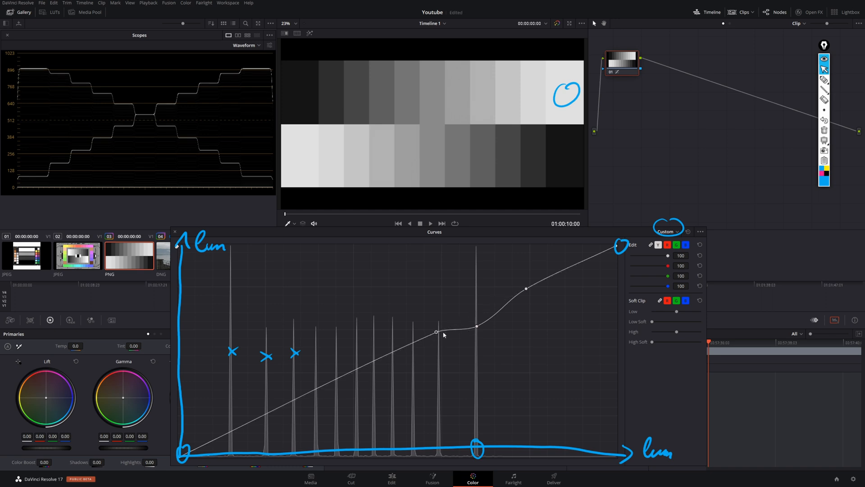
Enable Editable Splines and align the lower spline handle of the second-brightest spike's point with the diagonal
{"action": "left_click", "coordinate": [701, 231]}
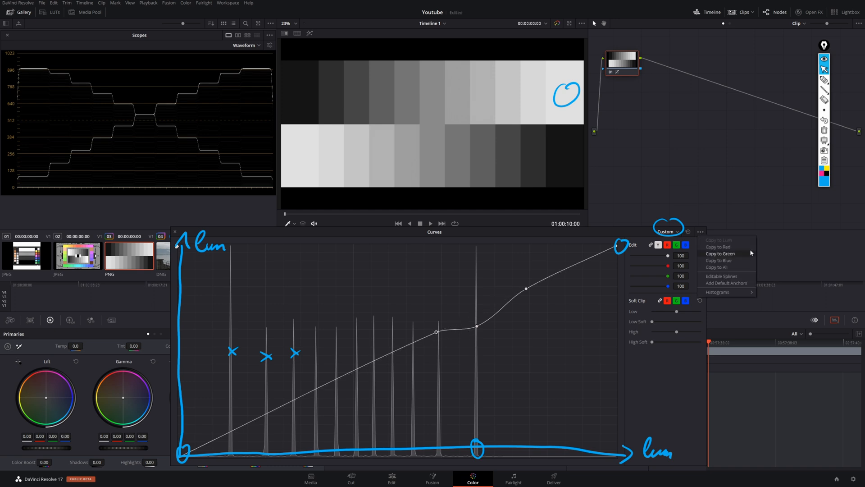
{"action": "left_click", "coordinate": [726, 278]}
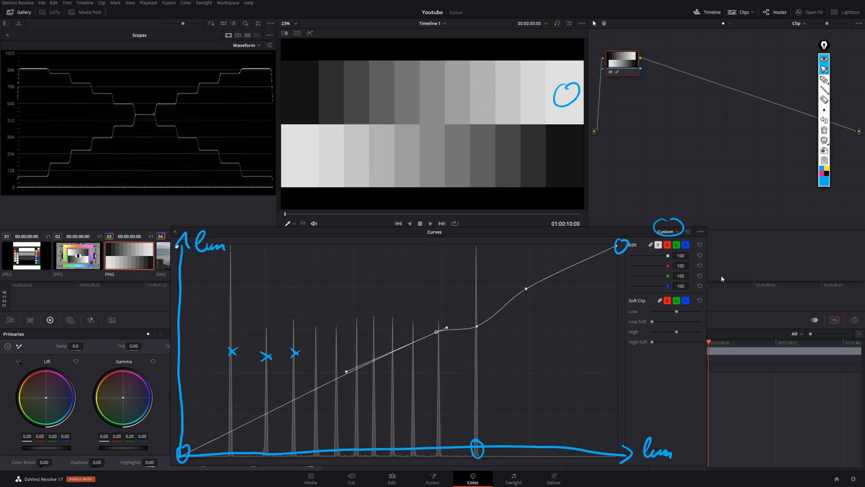
{"action": "mouse_move", "coordinate": [348, 372]}
{"action": "left_mouse_down"}
{"action": "mouse_move", "coordinate": [352, 381]}
{"action": "mouse_move", "coordinate": [352, 372]}
{"action": "left_mouse_up"}
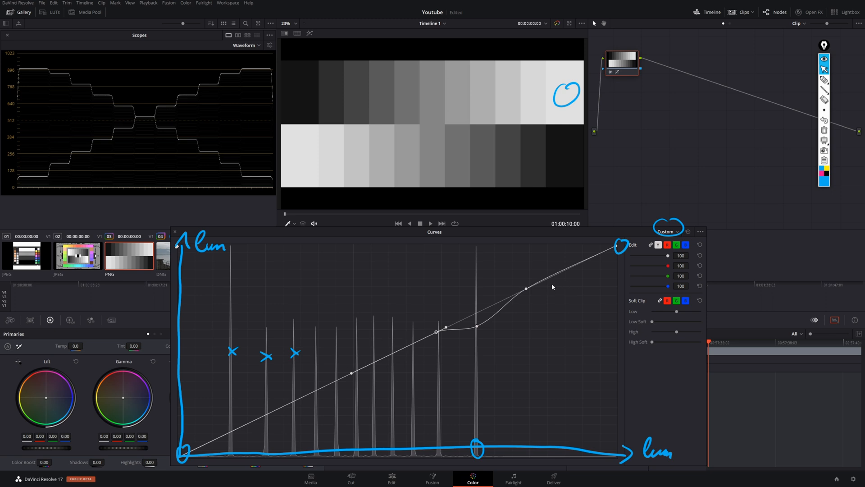
Adjust the outer spline handle of the uppermost added curve point and turn off Editable Splines
{"action": "left_click", "coordinate": [527, 289]}
{"action": "left_click_drag", "start_coordinate": [554, 275], "coordinate": [564, 271]}
{"action": "left_click", "coordinate": [701, 232]}
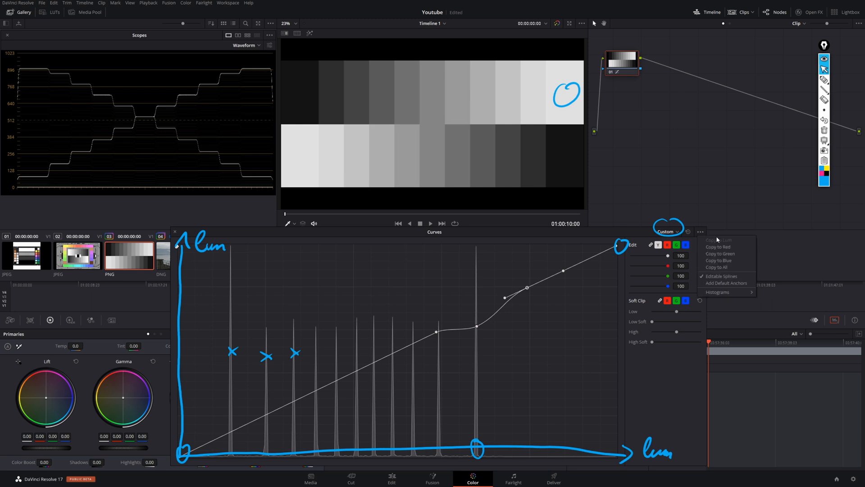
{"action": "left_click", "coordinate": [731, 276]}
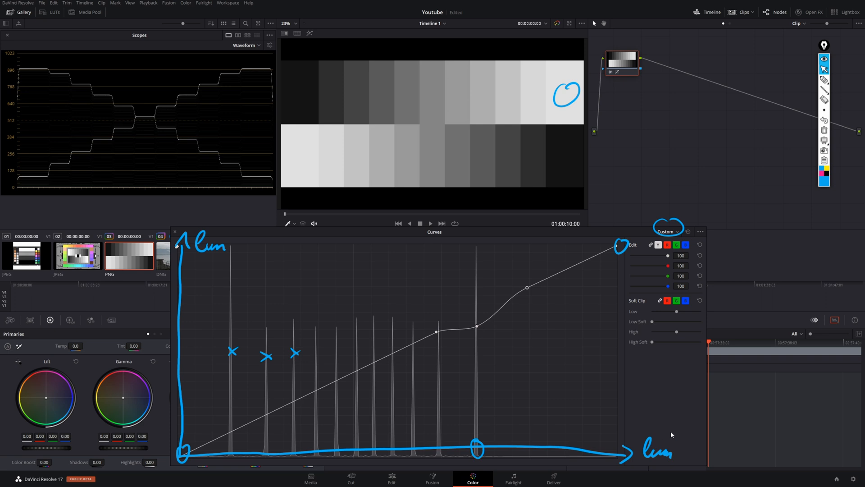
Write the formula "f(x)= a · x" with the pen in the upper part of the curve graph
{"action": "left_click", "coordinate": [824, 80]}
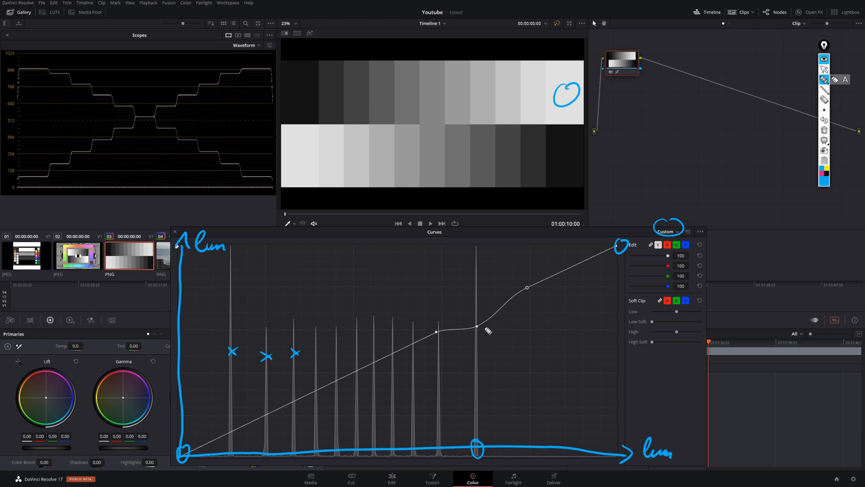
{"action": "mouse_move", "coordinate": [284, 284]}
{"action": "left_mouse_down"}
{"action": "mouse_move", "coordinate": [280, 299]}
{"action": "mouse_move", "coordinate": [303, 264]}
{"action": "mouse_move", "coordinate": [305, 283]}
{"action": "mouse_move", "coordinate": [308, 270]}
{"action": "left_mouse_up"}
{"action": "mouse_move", "coordinate": [311, 267]}
{"action": "left_mouse_down"}
{"action": "mouse_move", "coordinate": [313, 282]}
{"action": "mouse_move", "coordinate": [336, 273]}
{"action": "left_mouse_up"}
{"action": "mouse_move", "coordinate": [321, 279]}
{"action": "left_mouse_down"}
{"action": "mouse_move", "coordinate": [366, 267]}
{"action": "mouse_move", "coordinate": [369, 278]}
{"action": "mouse_move", "coordinate": [396, 276]}
{"action": "left_mouse_up"}
{"action": "left_click", "coordinate": [377, 272]}
{"action": "left_click_drag", "start_coordinate": [397, 266], "coordinate": [386, 279]}
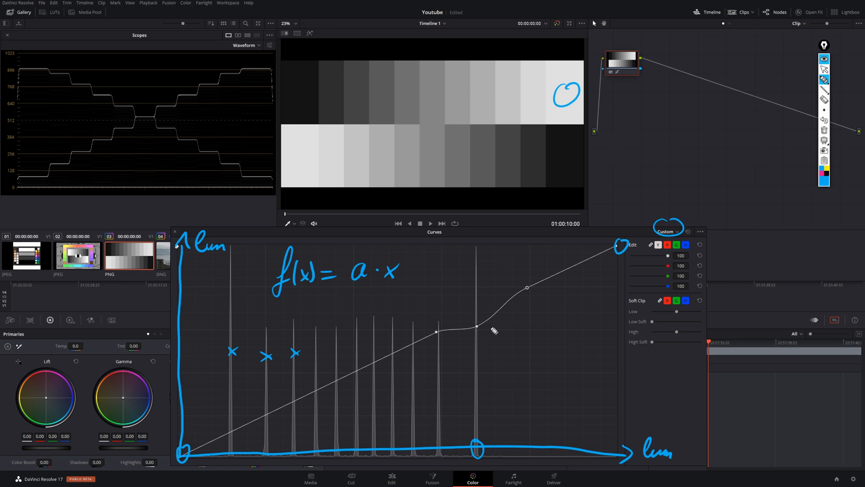
Write an "x" beside the end of the horizontal axis and "a · x" next to the curve's upper section
{"action": "left_click_drag", "start_coordinate": [621, 430], "coordinate": [626, 435]}
{"action": "left_click_drag", "start_coordinate": [620, 438], "coordinate": [635, 426]}
{"action": "left_click_drag", "start_coordinate": [561, 281], "coordinate": [581, 288]}
{"action": "left_click", "coordinate": [566, 283]}
{"action": "left_click_drag", "start_coordinate": [573, 289], "coordinate": [583, 278]}
Return to cursor mode, reset the Custom curve and erase all annotations
{"action": "left_click", "coordinate": [824, 69]}
{"action": "left_click", "coordinate": [698, 244]}
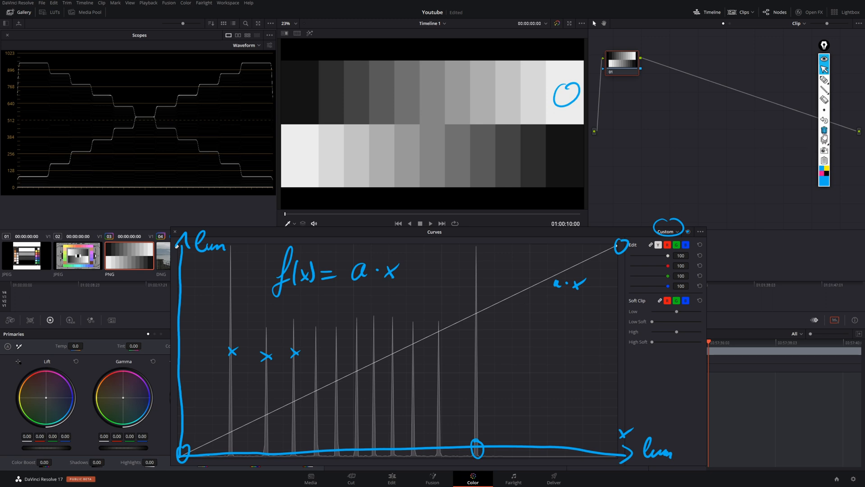
{"action": "left_click", "coordinate": [824, 131]}
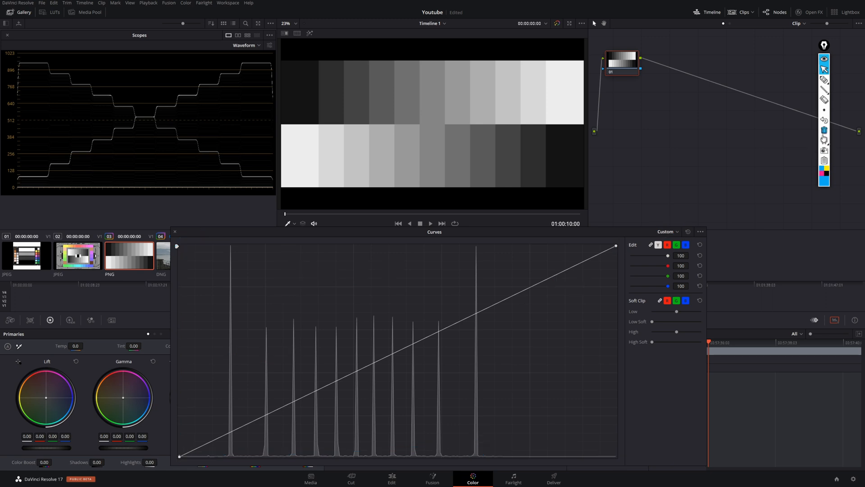
Switch the curve type to Hue Vs Hue and select clip 02 with the colour test chart
{"action": "left_click", "coordinate": [676, 232]}
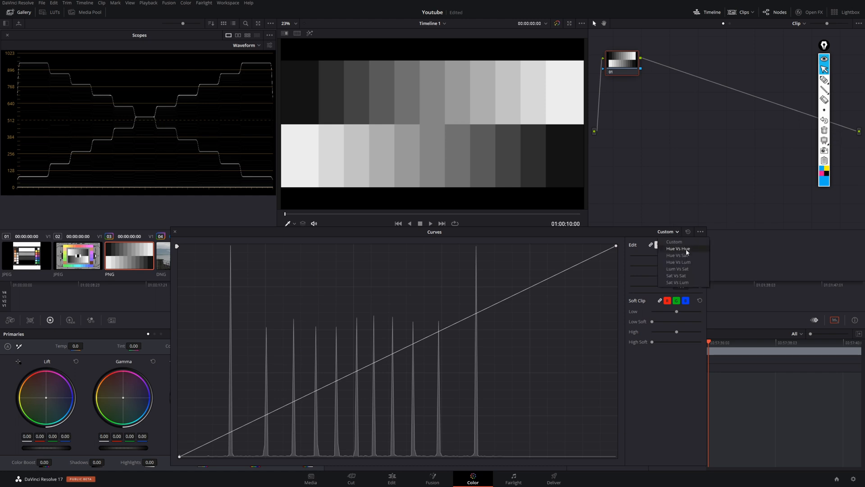
{"action": "left_click", "coordinate": [678, 249]}
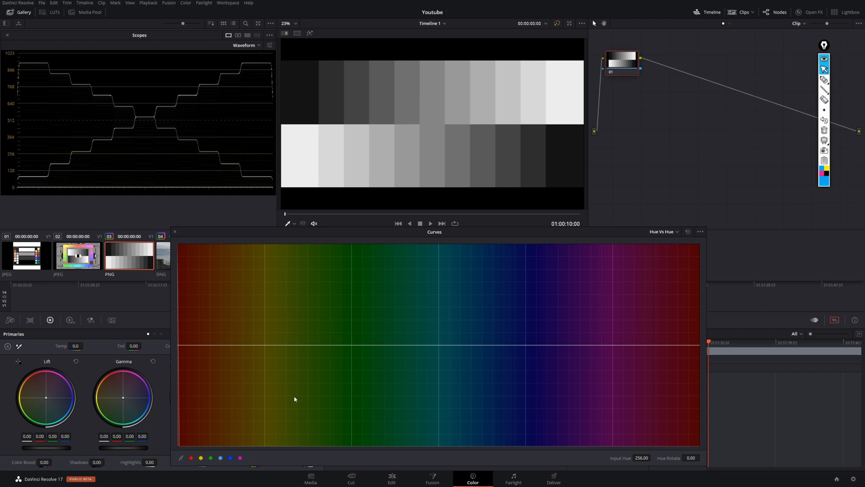
{"action": "left_click", "coordinate": [88, 251]}
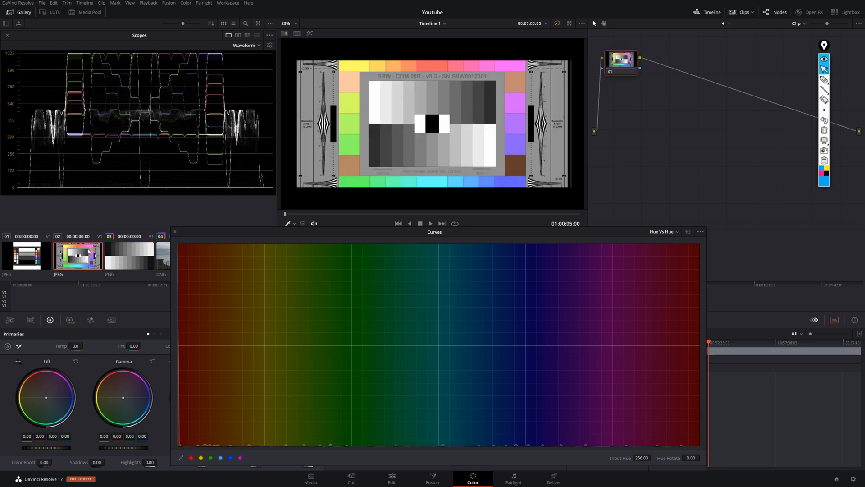
Sample the magenta-violet chart patch to place points on the Hue Vs Hue curve, and circle the matching histogram bump
{"action": "left_click", "coordinate": [522, 102]}
{"action": "mouse_move", "coordinate": [563, 348]}
{"action": "left_mouse_down"}
{"action": "mouse_move", "coordinate": [562, 372]}
{"action": "mouse_move", "coordinate": [568, 319]}
{"action": "mouse_move", "coordinate": [567, 348]}
{"action": "left_mouse_up"}
{"action": "key", "text": "ctrl+shift+F2"}
{"action": "left_click_drag", "start_coordinate": [570, 443], "coordinate": [569, 442]}
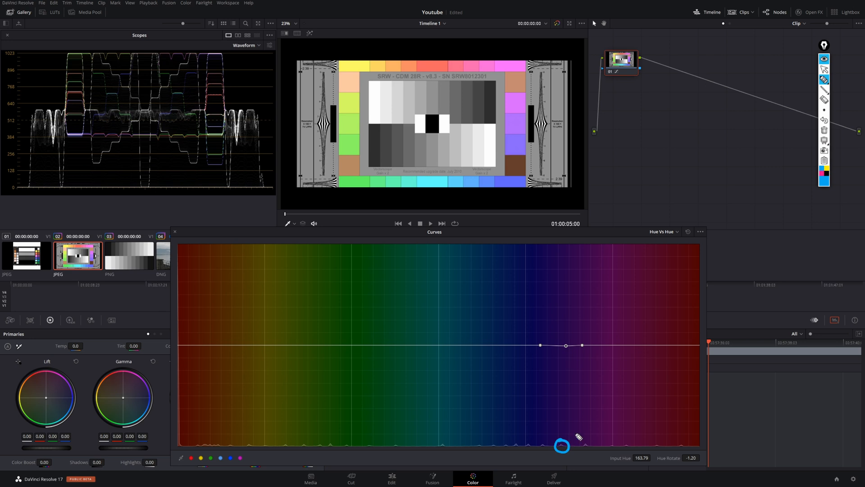
{"action": "key", "text": "ctrl+shift+F1"}
Lower the sampled hue point to a Hue Rotate of -15.60, and mark the sampled patch with an X and the patch below with a circle
{"action": "mouse_move", "coordinate": [566, 346]}
{"action": "left_mouse_down"}
{"action": "mouse_move", "coordinate": [568, 318]}
{"action": "mouse_move", "coordinate": [566, 359]}
{"action": "mouse_move", "coordinate": [573, 310]}
{"action": "mouse_move", "coordinate": [570, 349]}
{"action": "left_mouse_up"}
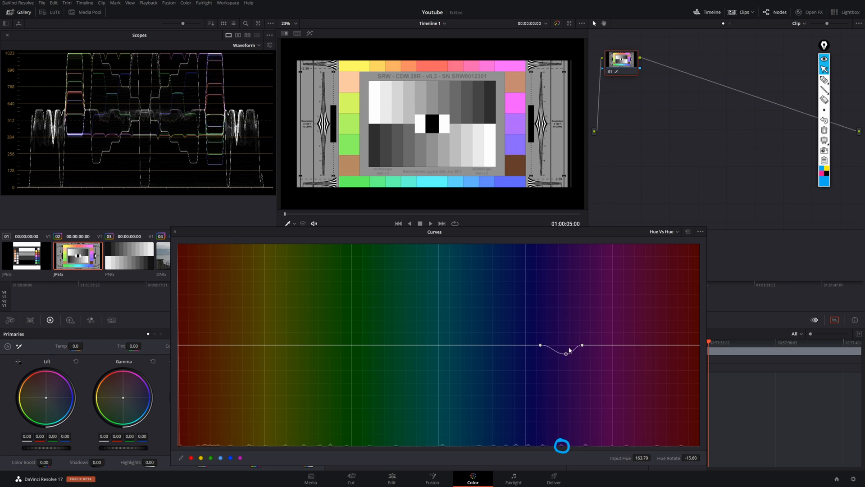
{"action": "left_click", "coordinate": [824, 79]}
{"action": "mouse_move", "coordinate": [518, 114]}
{"action": "left_mouse_down"}
{"action": "mouse_move", "coordinate": [514, 123]}
{"action": "mouse_move", "coordinate": [528, 120]}
{"action": "mouse_move", "coordinate": [517, 107]}
{"action": "mouse_move", "coordinate": [526, 94]}
{"action": "left_mouse_up"}
{"action": "left_click", "coordinate": [824, 68]}
Test Hue Rotate 21.00 on the sampled point and -58.20 in the yellow-green range, and reset the Hue Vs Hue curve
{"action": "mouse_move", "coordinate": [566, 354]}
{"action": "left_mouse_down"}
{"action": "mouse_move", "coordinate": [568, 329]}
{"action": "mouse_move", "coordinate": [564, 351]}
{"action": "left_mouse_up"}
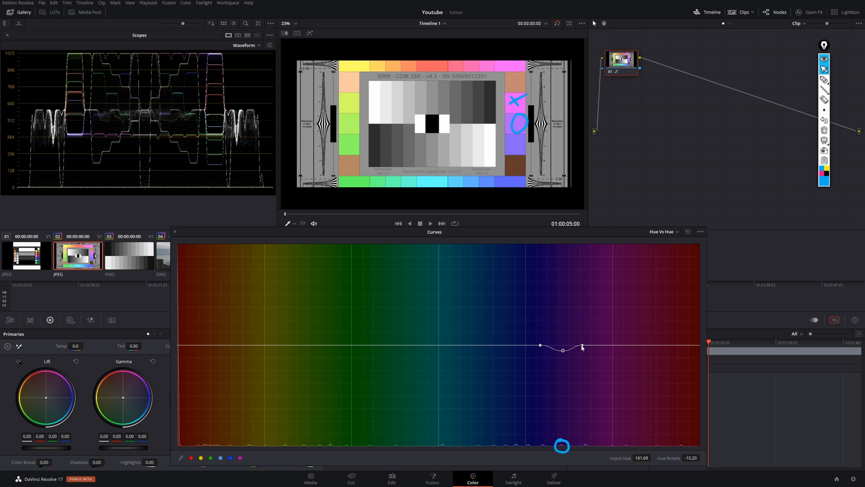
{"action": "left_click_drag", "start_coordinate": [563, 351], "coordinate": [562, 336]}
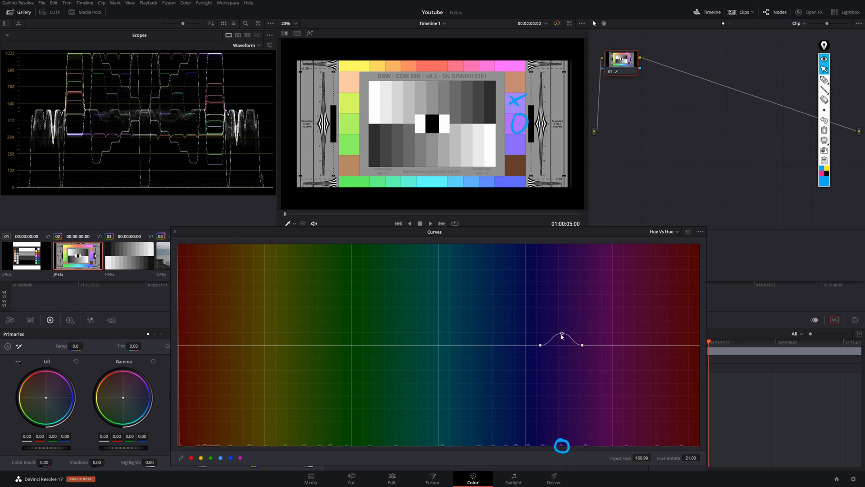
{"action": "left_click_drag", "start_coordinate": [307, 347], "coordinate": [312, 378]}
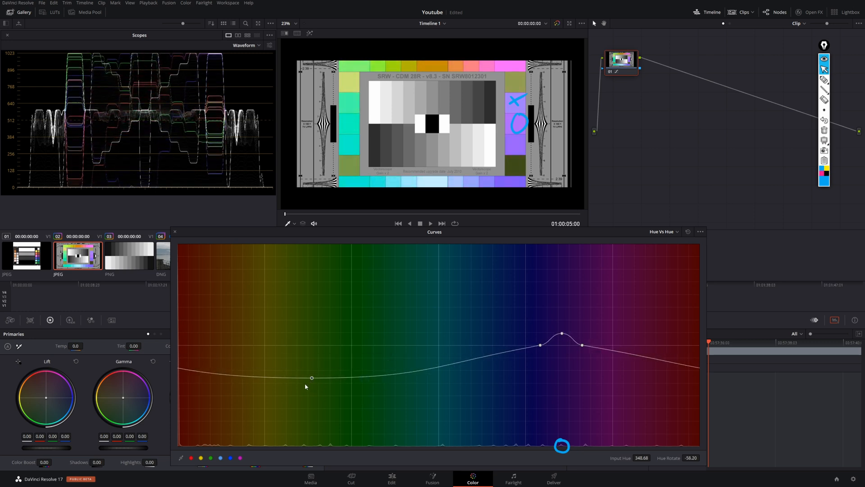
{"action": "left_click", "coordinate": [689, 232]}
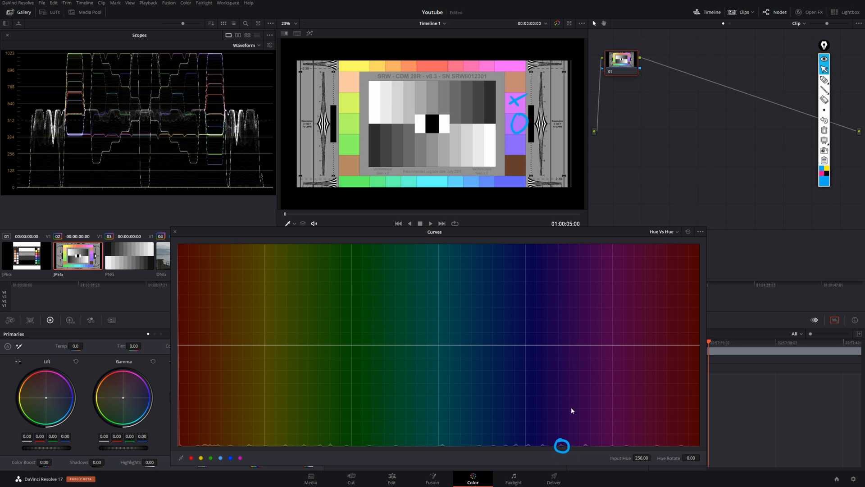
Sample the X-marked patch on the Hue Vs Sat curve and raise its saturation to 2.00
{"action": "left_click", "coordinate": [677, 232]}
{"action": "left_click", "coordinate": [521, 103]}
{"action": "left_click_drag", "start_coordinate": [562, 344], "coordinate": [562, 244]}
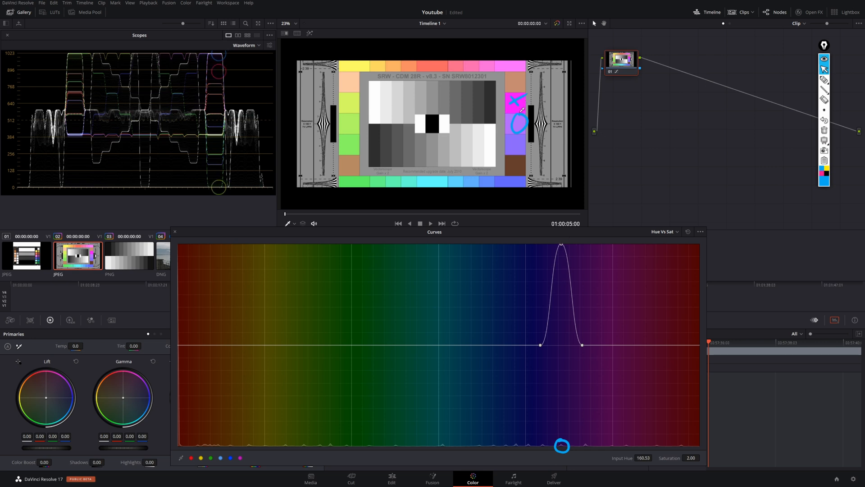
Reset the Hue Vs Sat curve and switch the curve type to Hue Vs Lum
{"action": "left_click", "coordinate": [674, 232]}
{"action": "left_click", "coordinate": [683, 263]}
{"action": "left_click", "coordinate": [675, 232]}
{"action": "left_click", "coordinate": [680, 256]}
{"action": "left_click", "coordinate": [688, 231]}
{"action": "left_click", "coordinate": [674, 231]}
{"action": "left_click", "coordinate": [676, 249]}
{"action": "left_click", "coordinate": [677, 232]}
{"action": "left_click", "coordinate": [679, 263]}
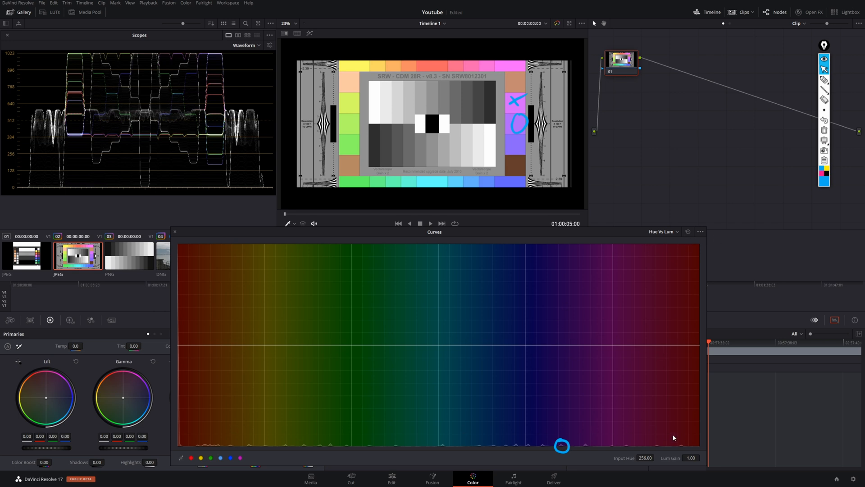
Sample the yellow-green, brown and blue-violet chart patches to place points on the Hue Vs Lum curve
{"action": "left_click", "coordinate": [351, 102]}
{"action": "left_click", "coordinate": [517, 166]}
{"action": "left_click", "coordinate": [519, 144]}
Add preset colour points to the Hue Vs Lum curve using the colour swatches
{"action": "left_click", "coordinate": [191, 458]}
{"action": "left_click", "coordinate": [201, 458]}
{"action": "left_click", "coordinate": [211, 458]}
{"action": "left_click", "coordinate": [211, 458]}
{"action": "left_click", "coordinate": [211, 458]}
Lower the yellow-green point's Lum Gain to 0.72, and restore it to 1.00 while shifting the point along the baseline
{"action": "left_click_drag", "start_coordinate": [306, 345], "coordinate": [322, 375]}
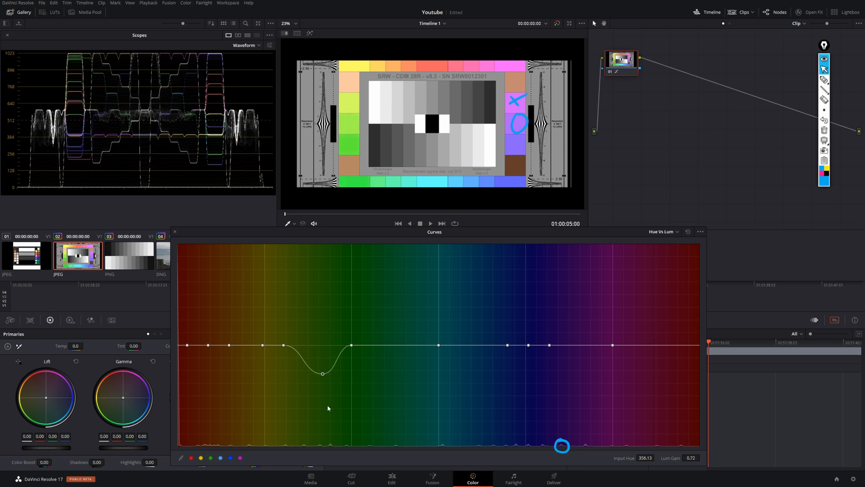
{"action": "left_click_drag", "start_coordinate": [691, 458], "coordinate": [693, 457]}
{"action": "double_click", "coordinate": [677, 453]}
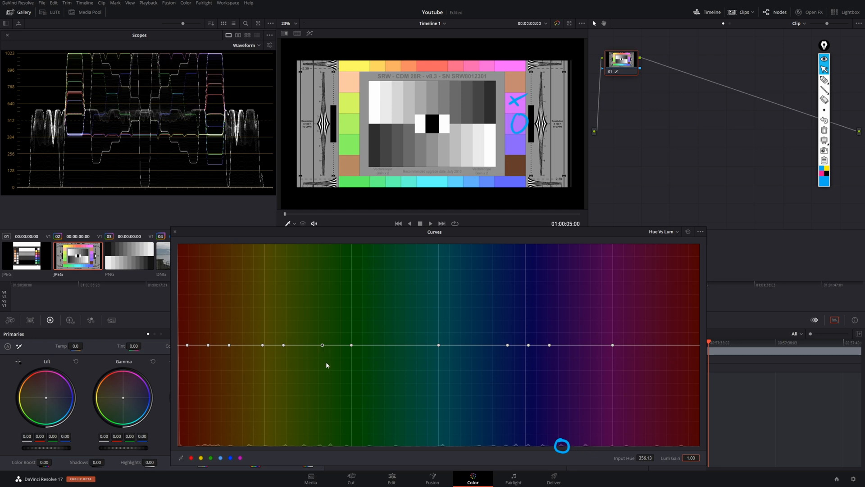
{"action": "left_click_drag", "start_coordinate": [322, 346], "coordinate": [308, 347]}
Go through the hue-based curve types and switch to Lum Vs Sat
{"action": "left_click", "coordinate": [678, 233]}
{"action": "left_click", "coordinate": [684, 253]}
{"action": "left_click", "coordinate": [666, 232]}
{"action": "left_click", "coordinate": [685, 256]}
{"action": "left_click", "coordinate": [663, 232]}
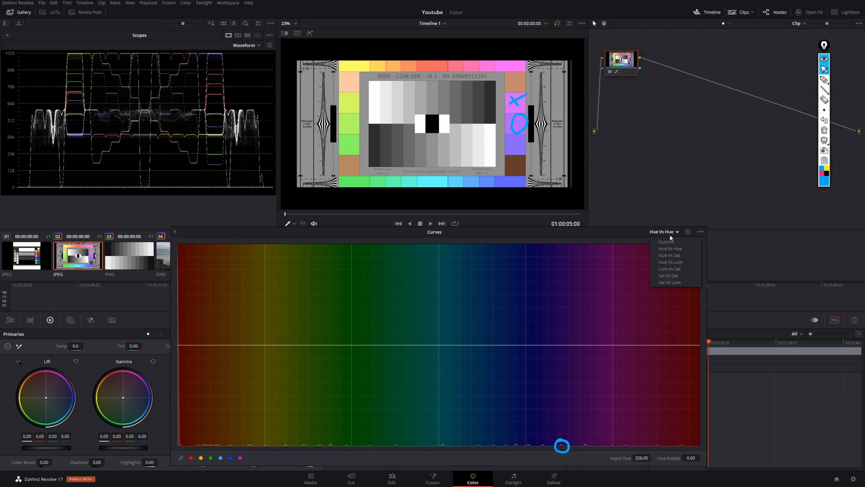
{"action": "left_click", "coordinate": [676, 269]}
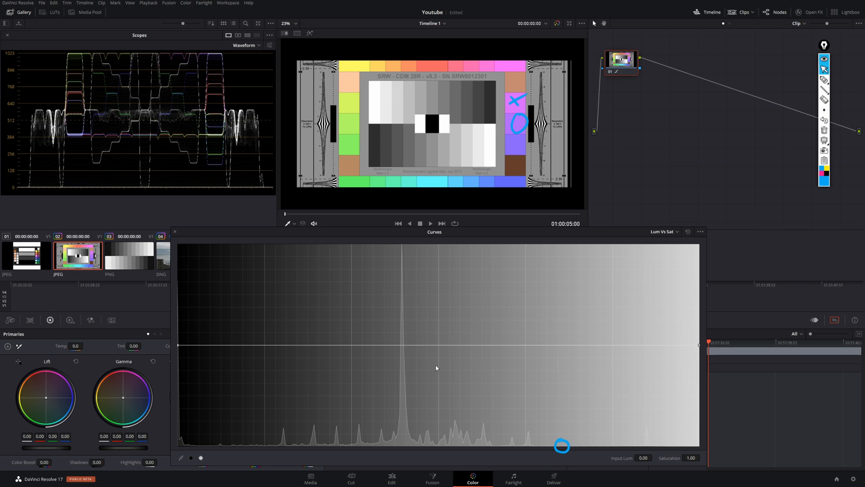
Try a control point at the tallest histogram spike on the Lum Vs Sat curve, and delete it
{"action": "left_click", "coordinate": [403, 345]}
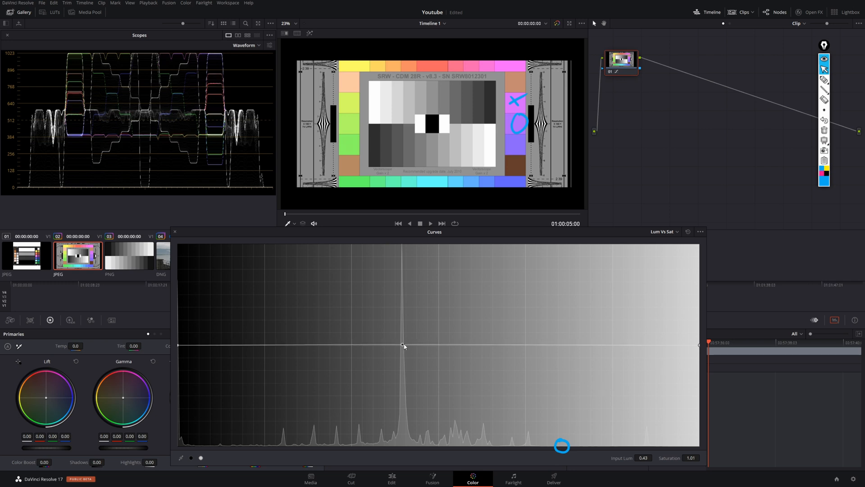
{"action": "left_click_drag", "start_coordinate": [404, 345], "coordinate": [405, 343]}
{"action": "right_click", "coordinate": [410, 342]}
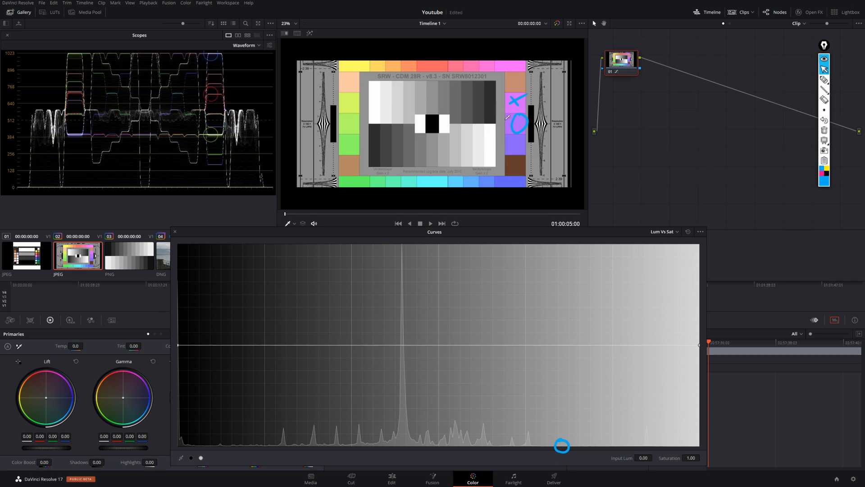
Sample a pink patch in the chart's top row, raise its curve point to saturation 1.32, and save the project
{"action": "left_click", "coordinate": [471, 67]}
{"action": "left_click_drag", "start_coordinate": [412, 345], "coordinate": [418, 315]}
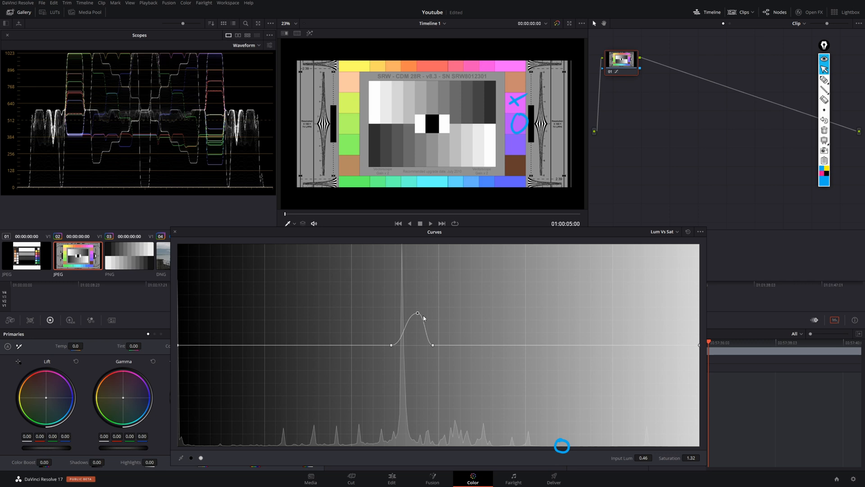
{"action": "key", "text": "ctrl+s"}
Reset the Lum Vs Sat curve and switch the curve type to Sat Vs Sat
{"action": "left_click", "coordinate": [687, 232]}
{"action": "left_click", "coordinate": [676, 232]}
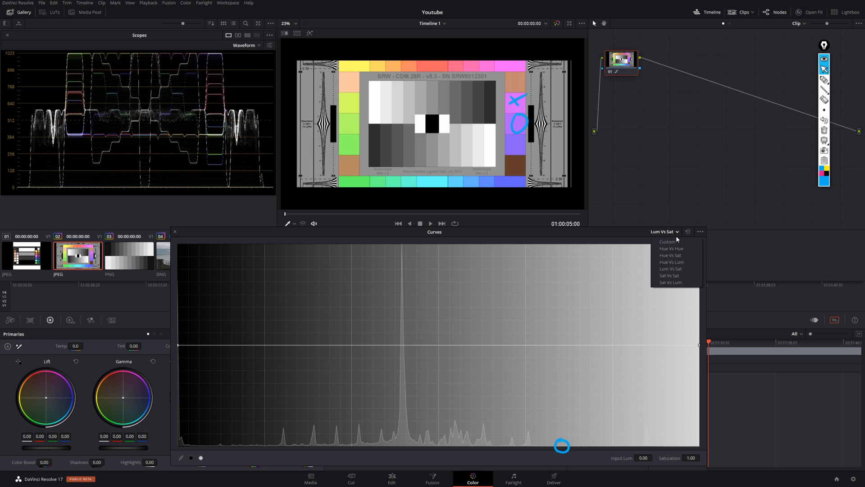
{"action": "left_click", "coordinate": [670, 275]}
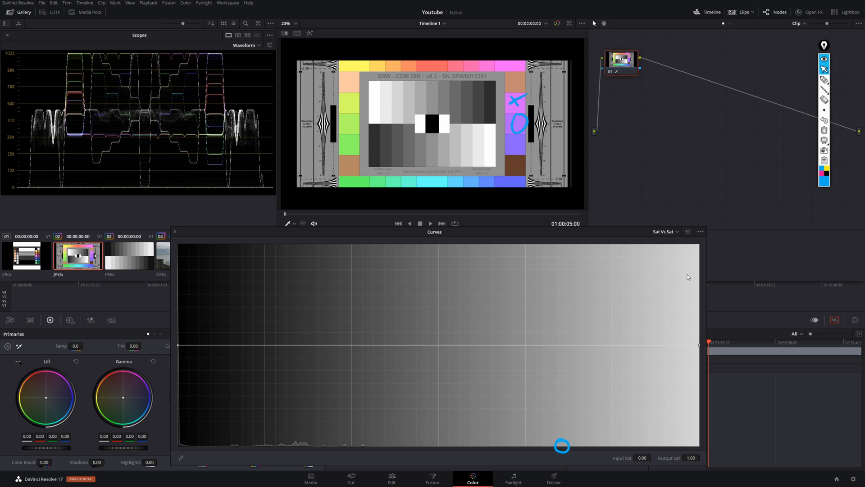
Try adjusting control points on the Sat Vs Sat curve, and circle the spline-handle control below the graph
{"action": "left_click", "coordinate": [698, 347]}
{"action": "left_click", "coordinate": [701, 232]}
{"action": "left_click", "coordinate": [182, 457]}
{"action": "mouse_move", "coordinate": [440, 346]}
{"action": "left_mouse_down"}
{"action": "mouse_move", "coordinate": [442, 324]}
{"action": "mouse_move", "coordinate": [446, 347]}
{"action": "mouse_move", "coordinate": [432, 346]}
{"action": "left_mouse_up"}
{"action": "left_click_drag", "start_coordinate": [695, 347], "coordinate": [671, 345]}
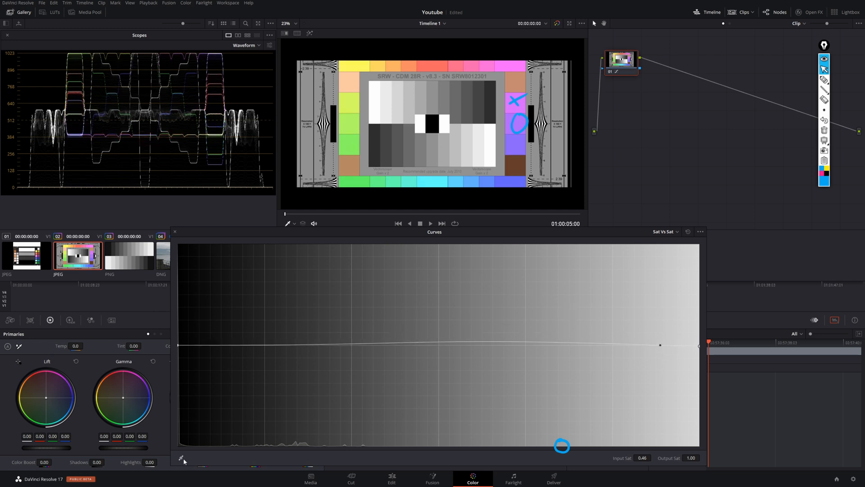
{"action": "key", "text": "p"}
{"action": "mouse_move", "coordinate": [191, 448]}
{"action": "left_mouse_down"}
{"action": "mouse_move", "coordinate": [180, 455]}
{"action": "mouse_move", "coordinate": [193, 451]}
{"action": "left_mouse_up"}
Erase all annotations and reset the Sat Vs Sat curve
{"action": "left_click", "coordinate": [824, 130]}
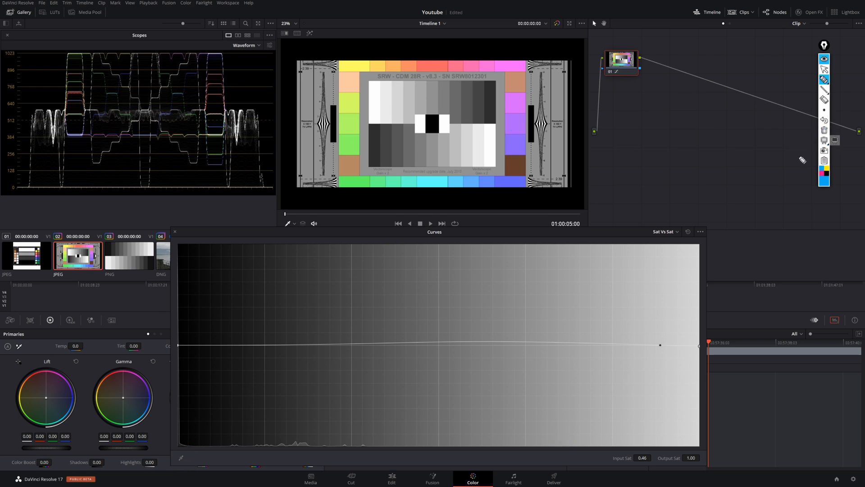
{"action": "key", "text": "Escape"}
{"action": "left_click", "coordinate": [689, 232]}
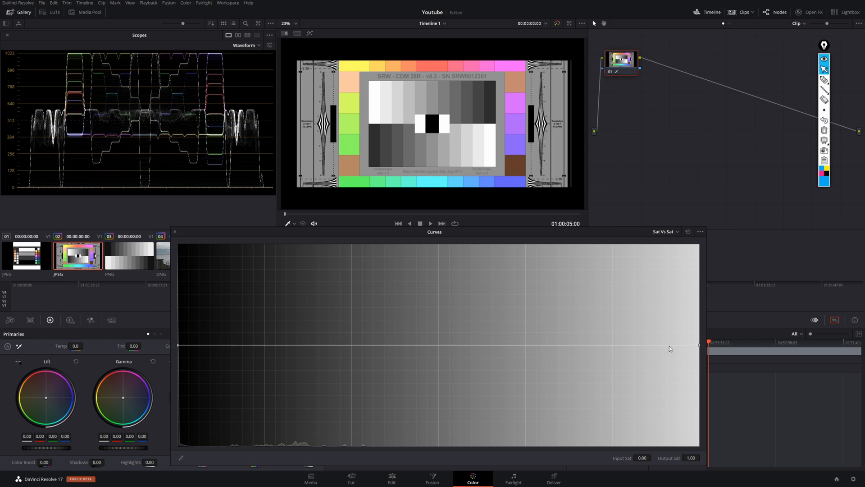
Add a Sat Vs Sat point at input saturation 0.42, and bracket the low-saturation histogram region with the pen
{"action": "left_click", "coordinate": [613, 345]}
{"action": "left_click", "coordinate": [825, 84]}
{"action": "mouse_move", "coordinate": [178, 437]}
{"action": "left_mouse_down"}
{"action": "mouse_move", "coordinate": [415, 432]}
{"action": "mouse_move", "coordinate": [415, 447]}
{"action": "left_mouse_up"}
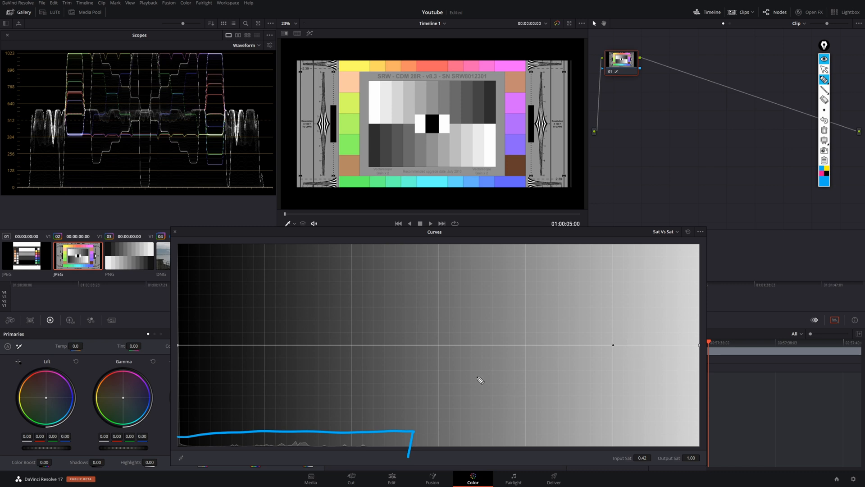
{"action": "left_click", "coordinate": [825, 68]}
Add two points in the low-saturation range of the Sat Vs Sat curve and lower the second to Output Sat 0.27
{"action": "left_click", "coordinate": [265, 345]}
{"action": "left_click", "coordinate": [353, 346]}
{"action": "left_click_drag", "start_coordinate": [352, 345], "coordinate": [342, 419]}
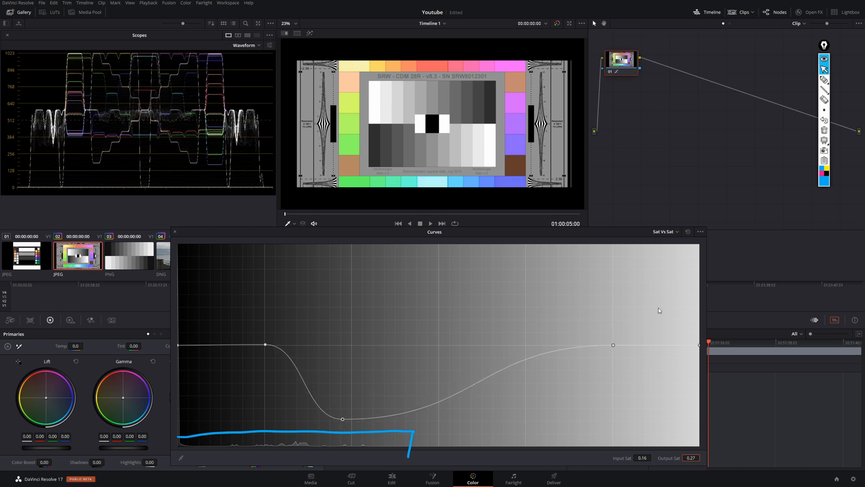
Try lowering the Sat Vs Sat curve with a point at input 0.11, output 0.13 and a tilted spline handle, and reset the curve
{"action": "left_click_drag", "start_coordinate": [615, 348], "coordinate": [617, 438]}
{"action": "left_click_drag", "start_coordinate": [343, 419], "coordinate": [293, 435]}
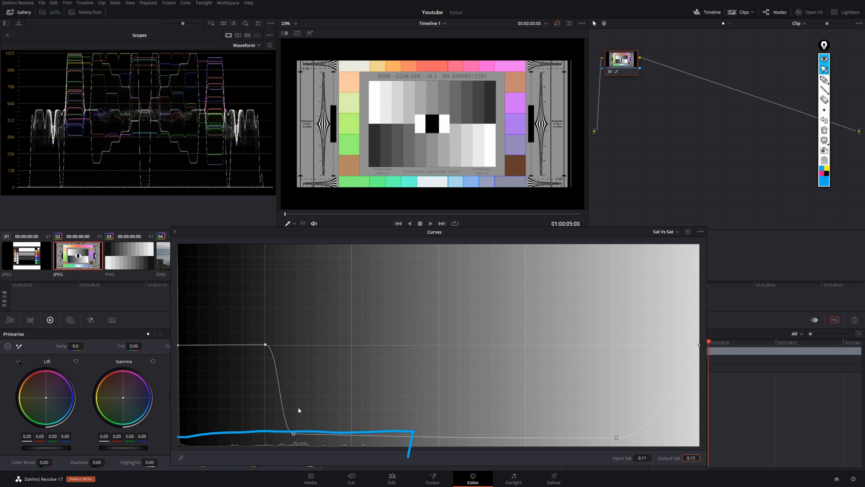
{"action": "mouse_move", "coordinate": [267, 348]}
{"action": "left_mouse_down"}
{"action": "mouse_move", "coordinate": [217, 347]}
{"action": "mouse_move", "coordinate": [257, 369]}
{"action": "mouse_move", "coordinate": [256, 360]}
{"action": "left_mouse_up"}
{"action": "left_click", "coordinate": [197, 345]}
{"action": "left_click", "coordinate": [256, 345]}
{"action": "left_click", "coordinate": [294, 433]}
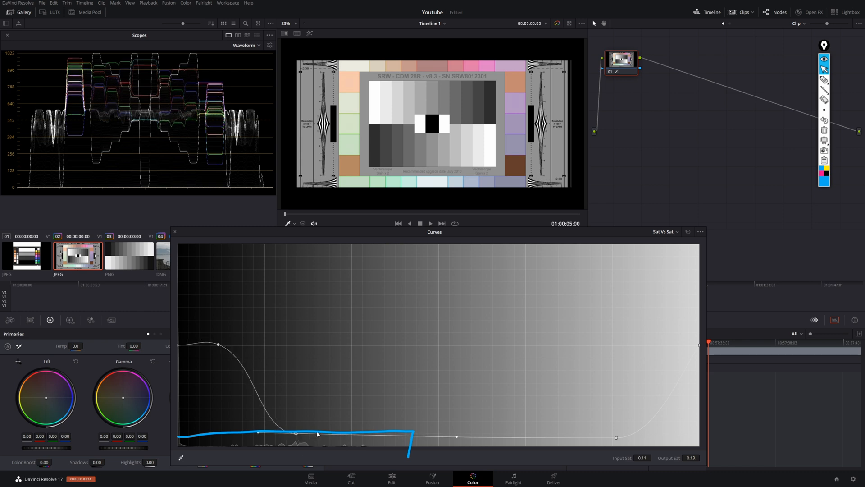
{"action": "mouse_move", "coordinate": [258, 432]}
{"action": "left_mouse_down"}
{"action": "mouse_move", "coordinate": [261, 440]}
{"action": "mouse_move", "coordinate": [266, 424]}
{"action": "left_mouse_up"}
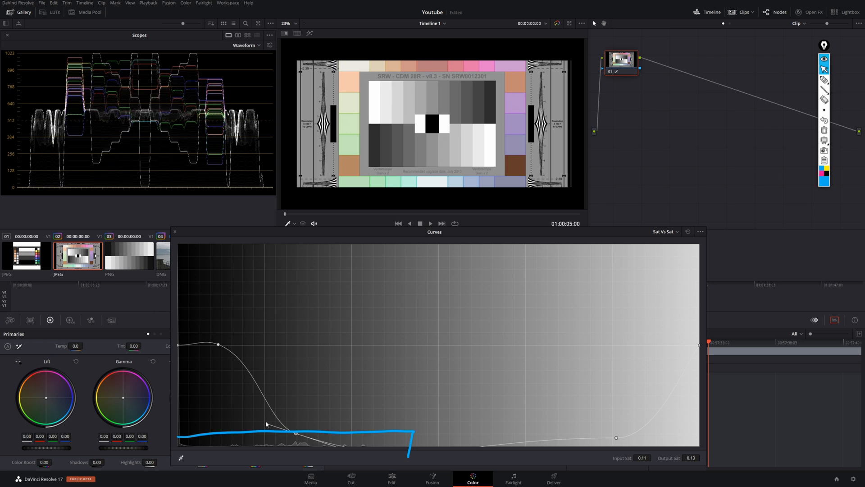
{"action": "left_click", "coordinate": [689, 231]}
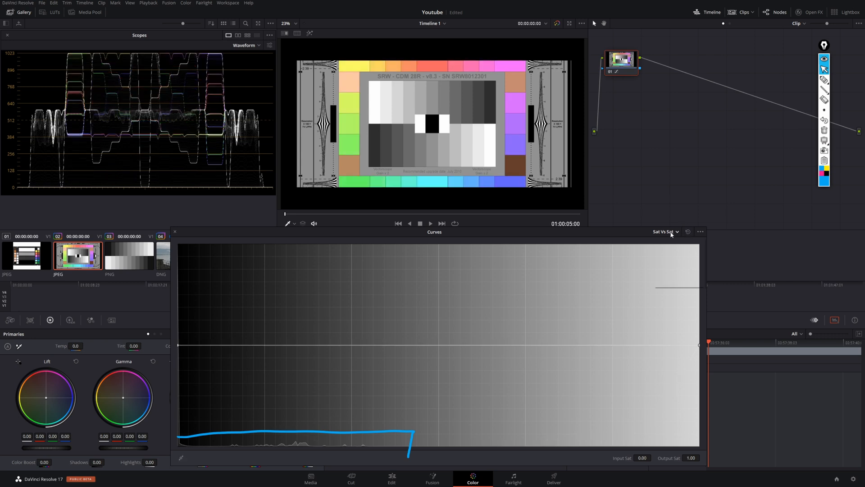
Switch the curve mode to Sat Vs Lum and erase the remaining pen annotation
{"action": "left_click", "coordinate": [671, 232]}
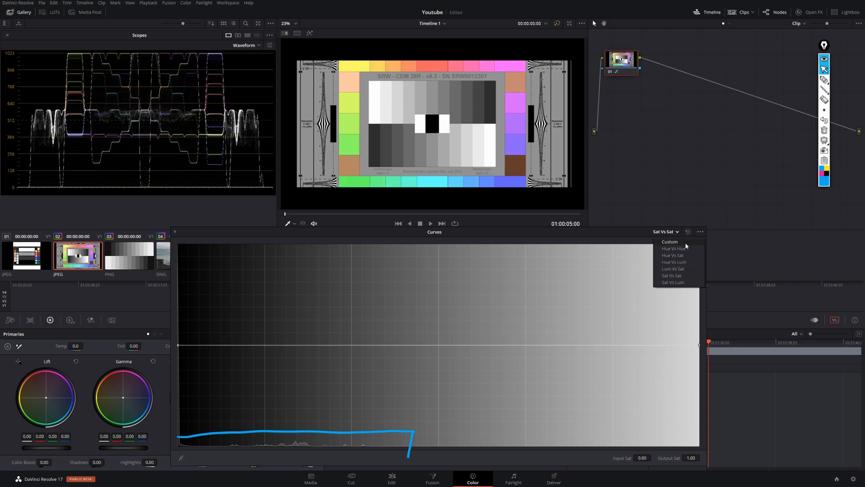
{"action": "left_click", "coordinate": [683, 283]}
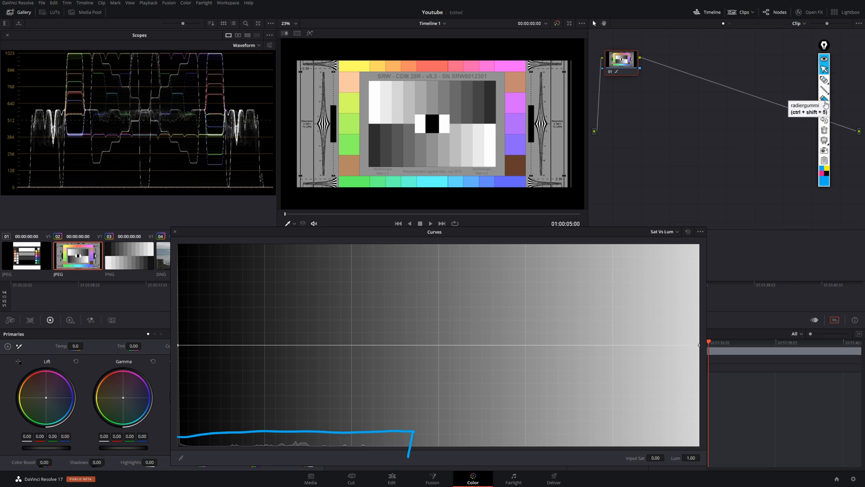
{"action": "left_click", "coordinate": [824, 132]}
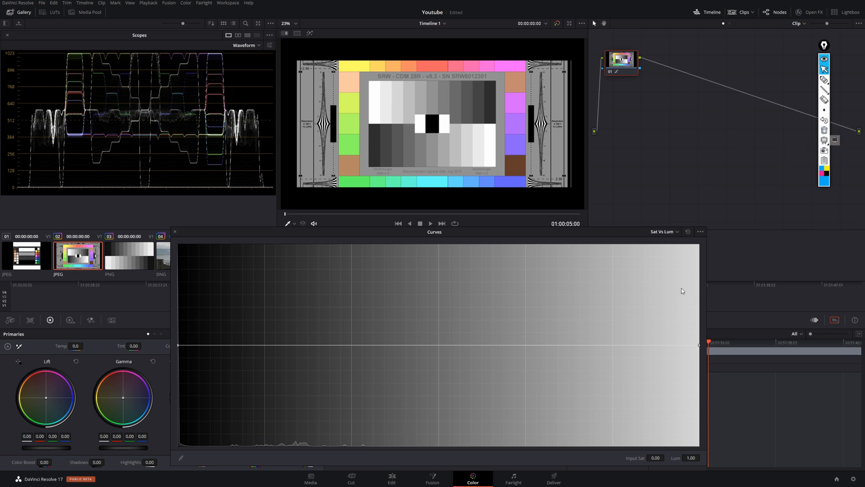
Mark the horizontal saturation axis and vertical luminance axis of the Sat Vs Lum graph with the pen, and erase the marks
{"action": "left_click", "coordinate": [824, 80]}
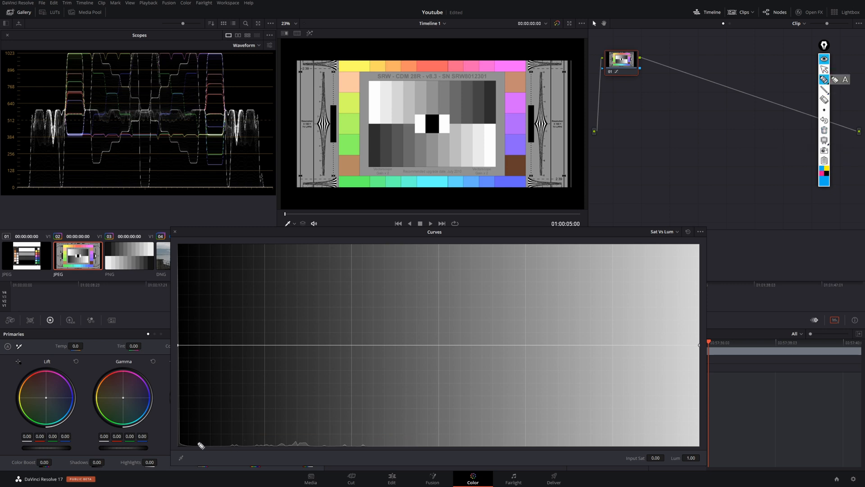
{"action": "mouse_move", "coordinate": [185, 450]}
{"action": "left_mouse_down"}
{"action": "mouse_move", "coordinate": [290, 442]}
{"action": "mouse_move", "coordinate": [518, 450]}
{"action": "mouse_move", "coordinate": [522, 442]}
{"action": "left_mouse_up"}
{"action": "mouse_move", "coordinate": [179, 448]}
{"action": "left_mouse_down"}
{"action": "mouse_move", "coordinate": [171, 349]}
{"action": "mouse_move", "coordinate": [195, 346]}
{"action": "left_mouse_up"}
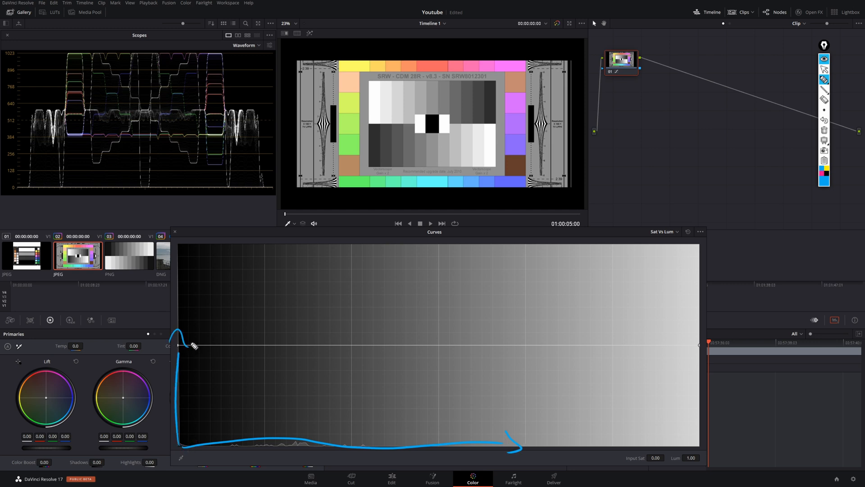
{"action": "left_click", "coordinate": [824, 130]}
{"action": "left_click", "coordinate": [824, 69]}
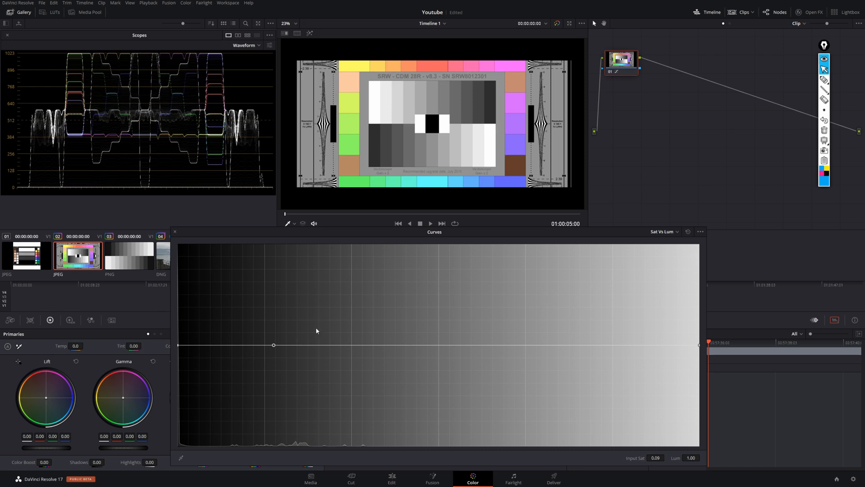
Add three low-saturation points on the Sat Vs Lum curve and move the middle one to Lum 1.12, 0.91 and 0.99
{"action": "left_click_drag", "start_coordinate": [247, 344], "coordinate": [247, 346]}
{"action": "left_click", "coordinate": [299, 346]}
{"action": "left_click_drag", "start_coordinate": [274, 348], "coordinate": [289, 331]}
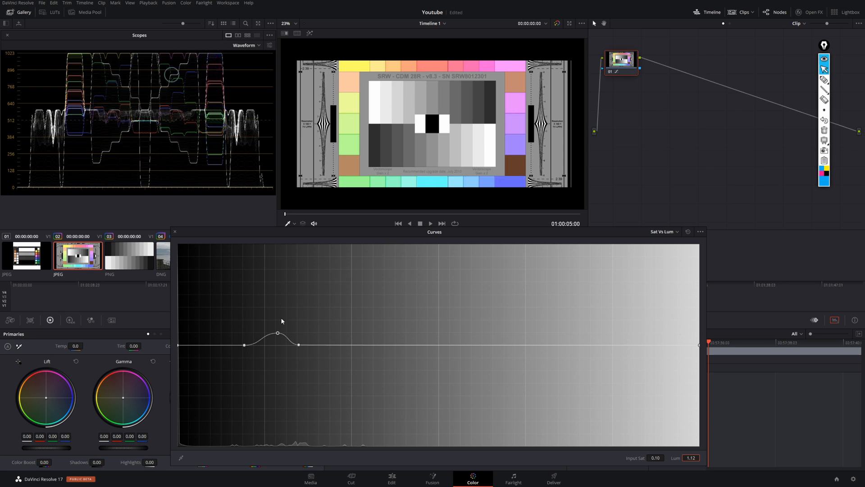
{"action": "left_click_drag", "start_coordinate": [277, 333], "coordinate": [276, 354]}
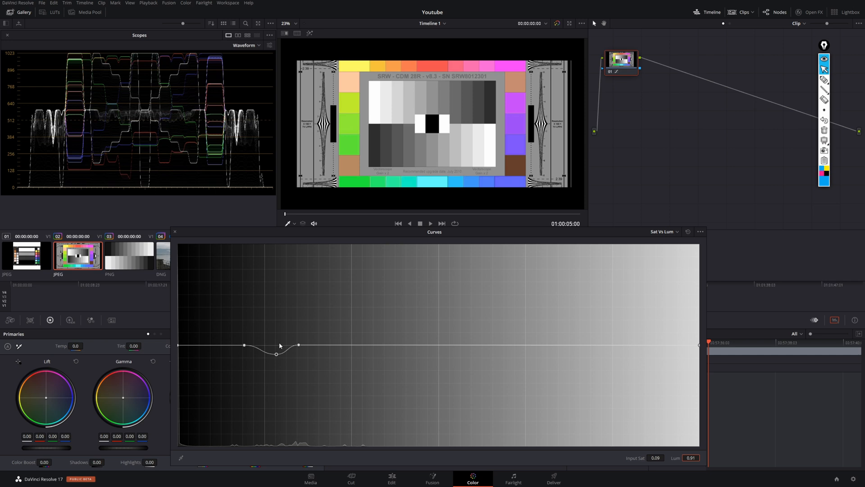
{"action": "mouse_move", "coordinate": [277, 354]}
{"action": "left_mouse_down"}
{"action": "mouse_move", "coordinate": [277, 363]}
{"action": "mouse_move", "coordinate": [279, 335]}
{"action": "mouse_move", "coordinate": [280, 346]}
{"action": "left_mouse_up"}
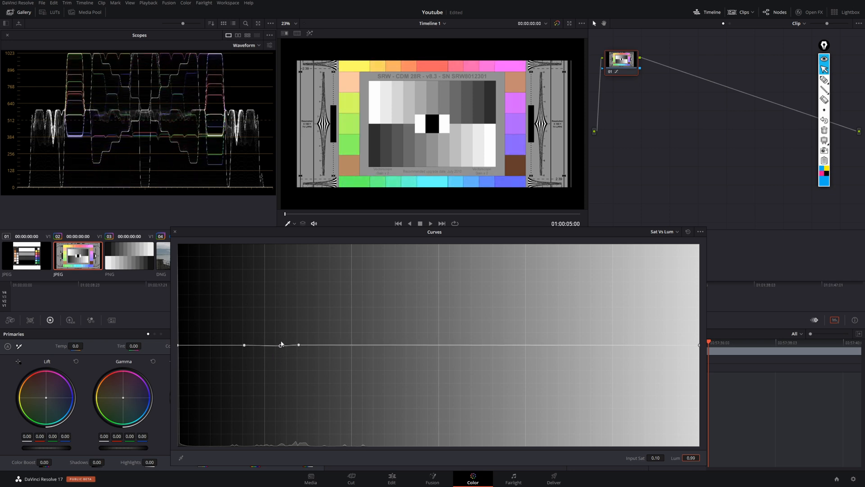
Set the scope to Vectorscope and raise the middle Sat Vs Lum point to Lum 1.23 at input saturation 0.09
{"action": "left_click", "coordinate": [251, 46]}
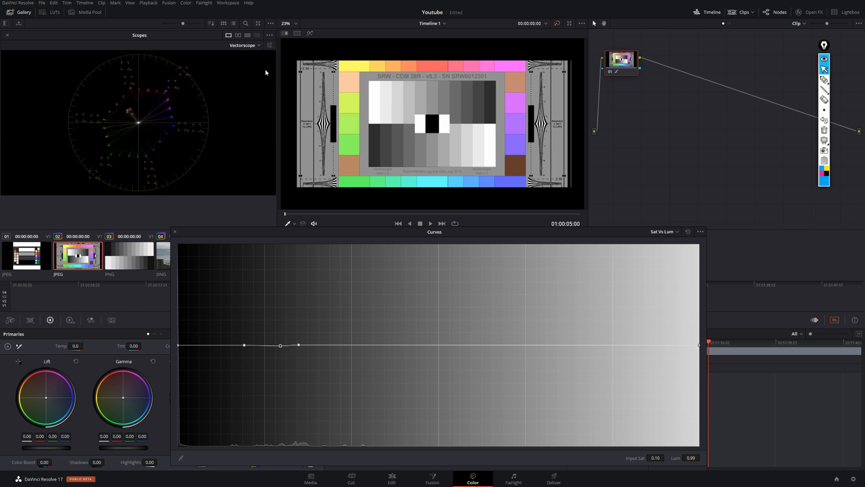
{"action": "left_click_drag", "start_coordinate": [282, 347], "coordinate": [276, 324]}
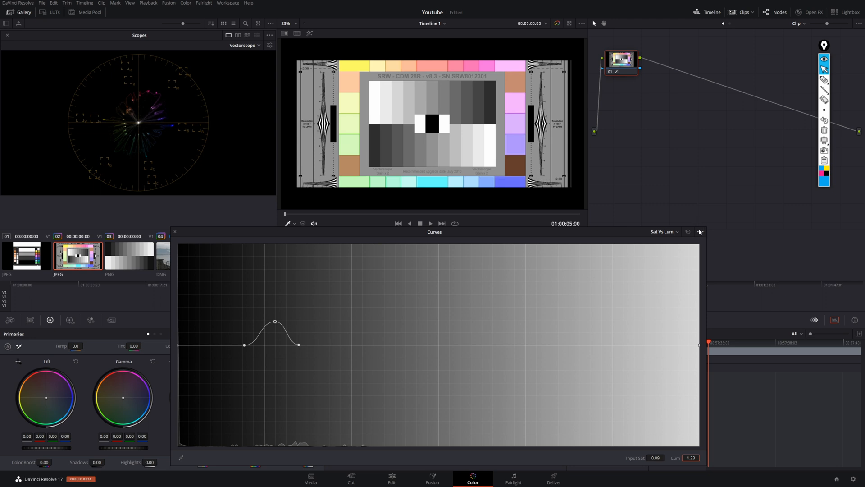
View the Lum Vs Sat histogram, switch to the Custom curve and save the project
{"action": "left_click", "coordinate": [674, 232]}
{"action": "left_click", "coordinate": [671, 269]}
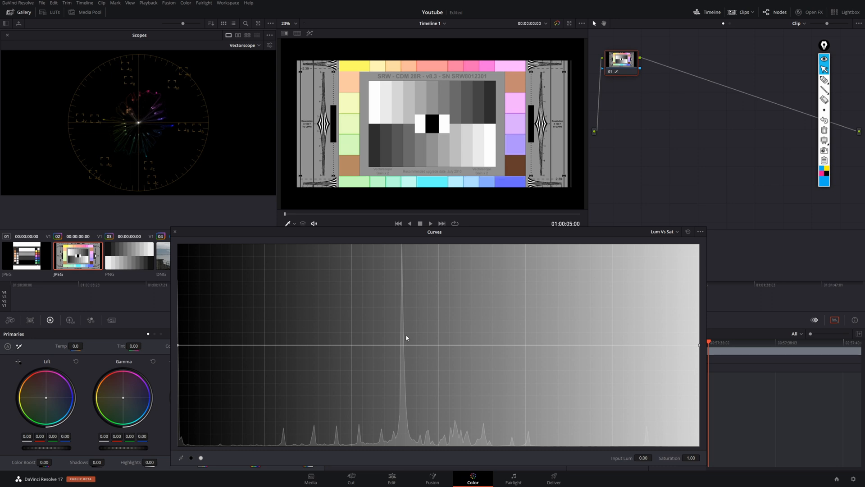
{"action": "left_click_drag", "start_coordinate": [403, 344], "coordinate": [403, 279]}
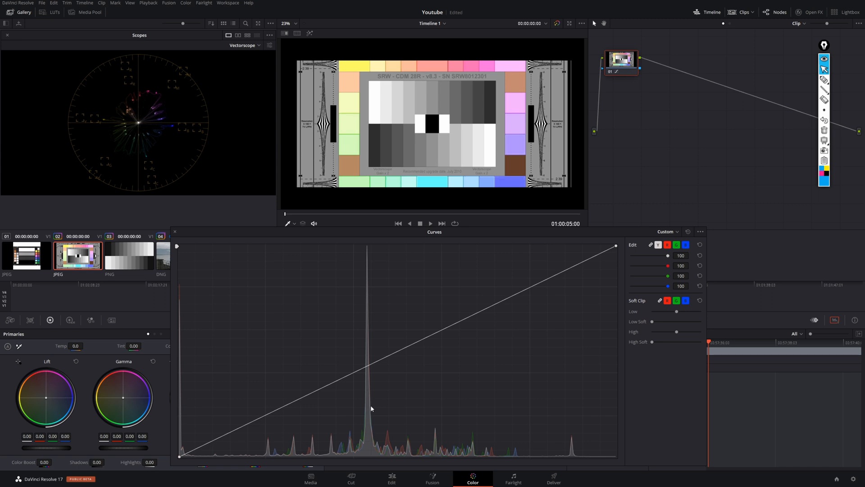
{"action": "key", "text": "ctrl+s"}
Demonstrate adding and removing control points on the lower part of the Custom curve
{"action": "left_click", "coordinate": [268, 414]}
{"action": "right_click", "coordinate": [268, 414]}
{"action": "left_click", "coordinate": [269, 413]}
{"action": "right_click", "coordinate": [269, 414]}
{"action": "left_click", "coordinate": [279, 407]}
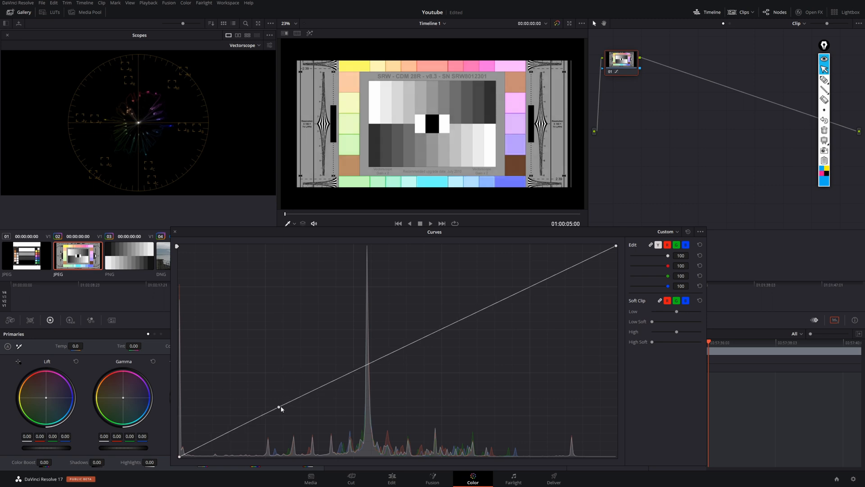
{"action": "right_click", "coordinate": [279, 408]}
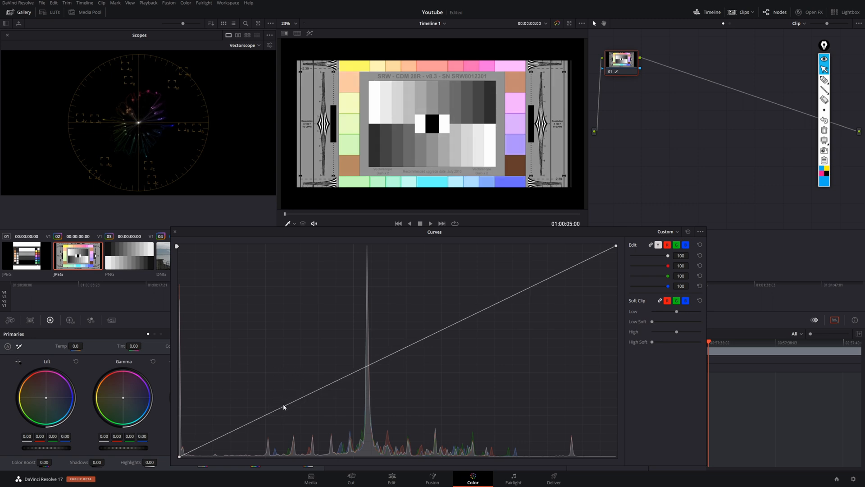
{"action": "mouse_move", "coordinate": [285, 405]}
{"action": "left_mouse_down"}
{"action": "mouse_move", "coordinate": [280, 388]}
{"action": "mouse_move", "coordinate": [288, 393]}
{"action": "mouse_move", "coordinate": [289, 387]}
{"action": "mouse_move", "coordinate": [293, 402]}
{"action": "left_mouse_up"}
{"action": "right_click", "coordinate": [288, 403]}
Isolate the red, green, blue and luma channels of the Custom curve in turn, and reset the node's grade
{"action": "left_click", "coordinate": [667, 244]}
{"action": "left_click", "coordinate": [677, 246]}
{"action": "left_click", "coordinate": [686, 244]}
{"action": "left_click", "coordinate": [659, 245]}
{"action": "right_click", "coordinate": [624, 72]}
{"action": "left_click", "coordinate": [640, 76]}
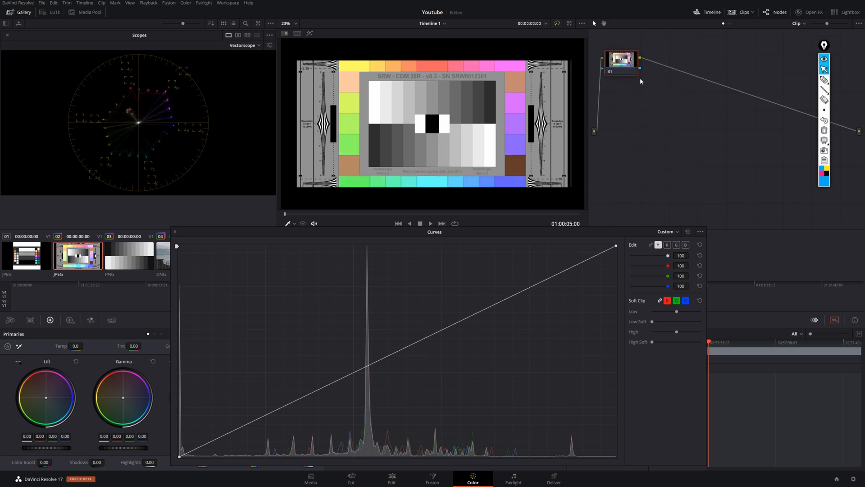
Add control points in the shadows and midtones of the luma curve and shift the middle one
{"action": "left_click", "coordinate": [300, 398]}
{"action": "left_click", "coordinate": [358, 369]}
{"action": "left_click_drag", "start_coordinate": [359, 369], "coordinate": [368, 388]}
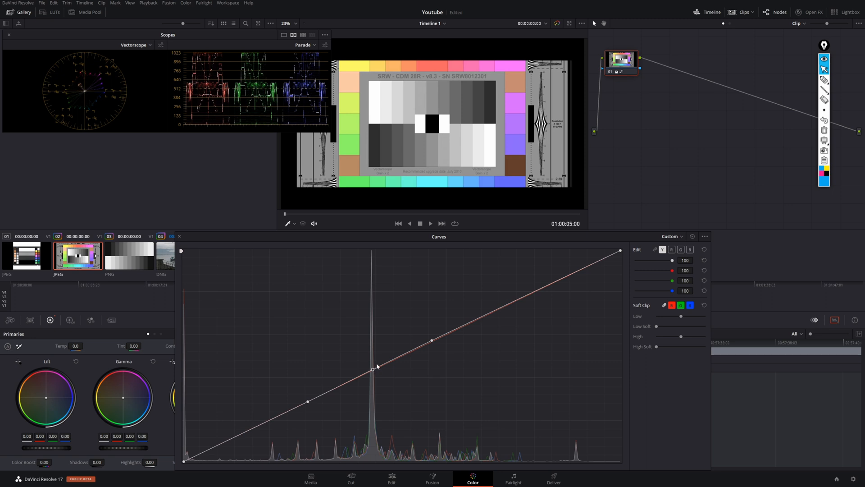
Circle the Parade scope with the pen and erase the annotation
{"action": "left_click", "coordinate": [824, 80]}
{"action": "mouse_move", "coordinate": [226, 44]}
{"action": "left_mouse_down"}
{"action": "mouse_move", "coordinate": [220, 129]}
{"action": "mouse_move", "coordinate": [296, 44]}
{"action": "mouse_move", "coordinate": [235, 45]}
{"action": "left_mouse_up"}
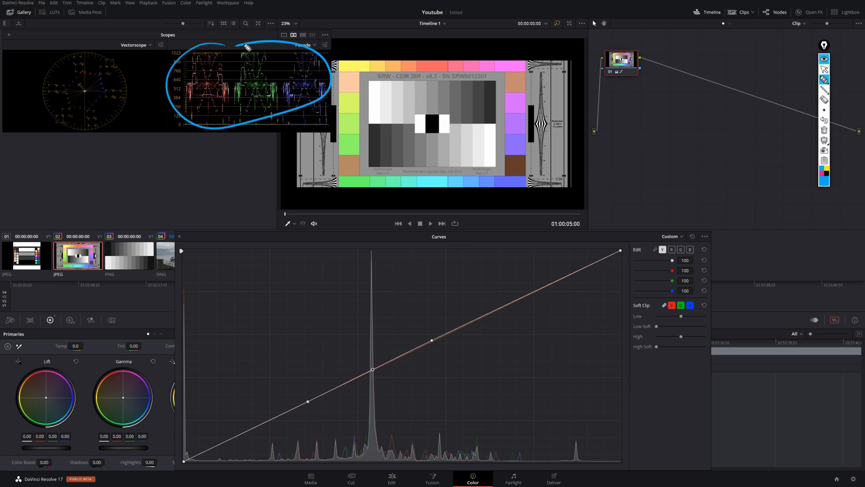
{"action": "left_click", "coordinate": [824, 130]}
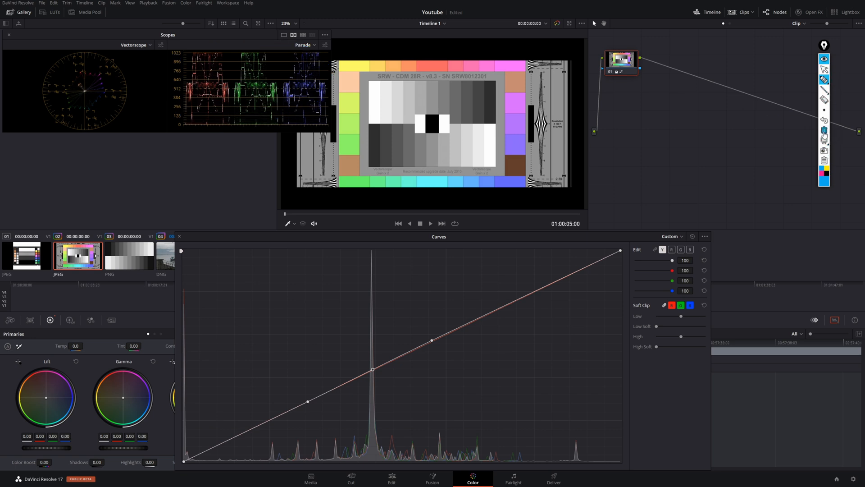
{"action": "key", "text": "Escape"}
Return the middle luma point to the diagonal, and raise the red curve with two midtone points
{"action": "mouse_move", "coordinate": [374, 367]}
{"action": "left_mouse_down"}
{"action": "mouse_move", "coordinate": [373, 394]}
{"action": "mouse_move", "coordinate": [373, 350]}
{"action": "mouse_move", "coordinate": [371, 370]}
{"action": "left_mouse_up"}
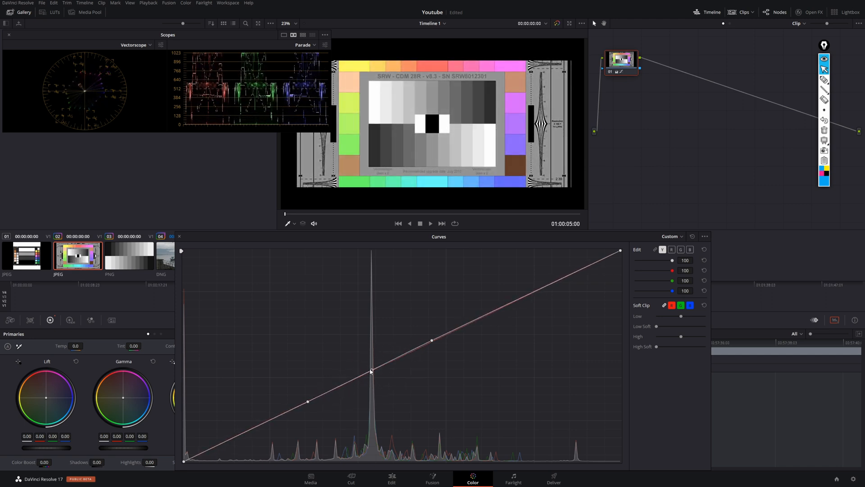
{"action": "left_click", "coordinate": [671, 249]}
{"action": "left_click_drag", "start_coordinate": [388, 365], "coordinate": [387, 357]}
{"action": "left_click_drag", "start_coordinate": [441, 330], "coordinate": [441, 325]}
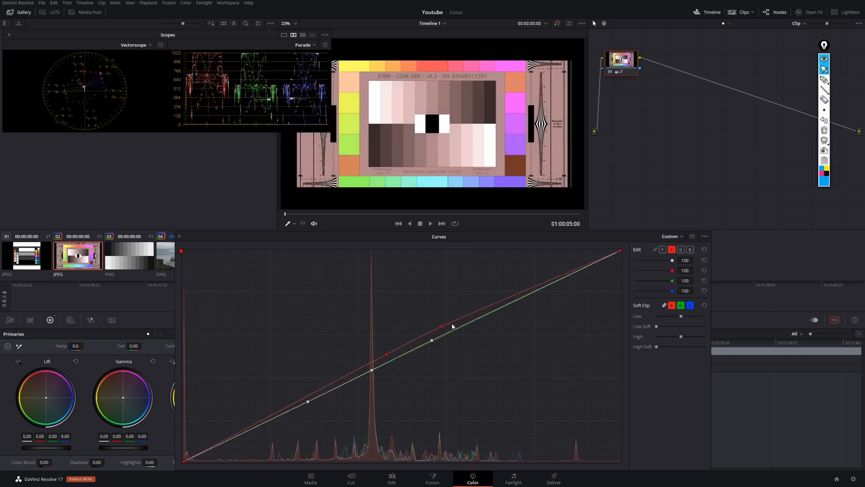
Anchor the red curve near the diagonal in the shadows and upper midtones, and pull its midtone point below the diagonal
{"action": "left_click_drag", "start_coordinate": [307, 400], "coordinate": [308, 402]}
{"action": "left_click_drag", "start_coordinate": [449, 329], "coordinate": [450, 331]}
{"action": "mouse_move", "coordinate": [388, 359]}
{"action": "left_mouse_down"}
{"action": "mouse_move", "coordinate": [389, 369]}
{"action": "mouse_move", "coordinate": [386, 347]}
{"action": "mouse_move", "coordinate": [390, 374]}
{"action": "left_mouse_up"}
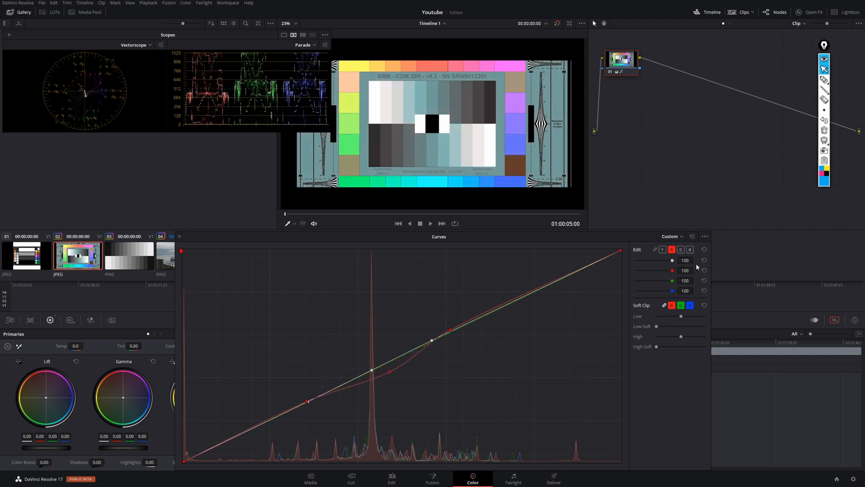
Raise the red midtone point, vary the red curve intensity between 7 and 56, and reset the red curve
{"action": "mouse_move", "coordinate": [678, 270]}
{"action": "left_mouse_down"}
{"action": "mouse_move", "coordinate": [642, 276]}
{"action": "mouse_move", "coordinate": [675, 274]}
{"action": "left_mouse_up"}
{"action": "left_click_drag", "start_coordinate": [391, 372], "coordinate": [378, 347]}
{"action": "left_click_drag", "start_coordinate": [673, 275], "coordinate": [632, 275]}
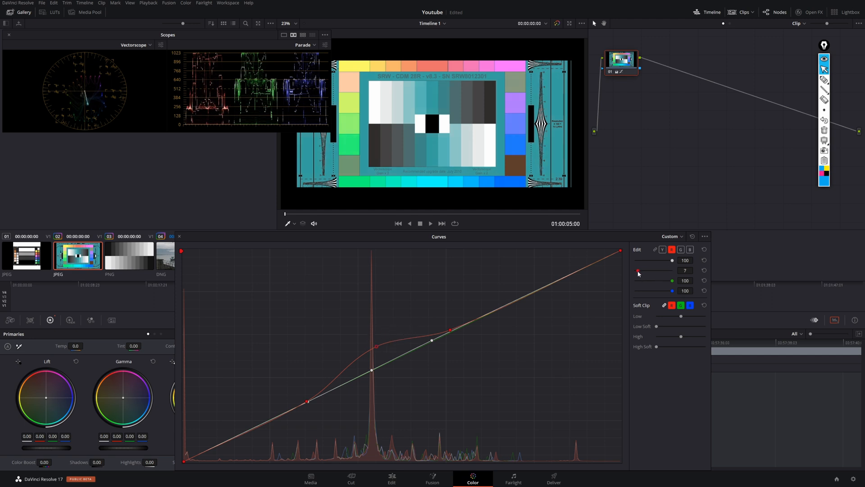
{"action": "left_click_drag", "start_coordinate": [637, 273], "coordinate": [702, 276]}
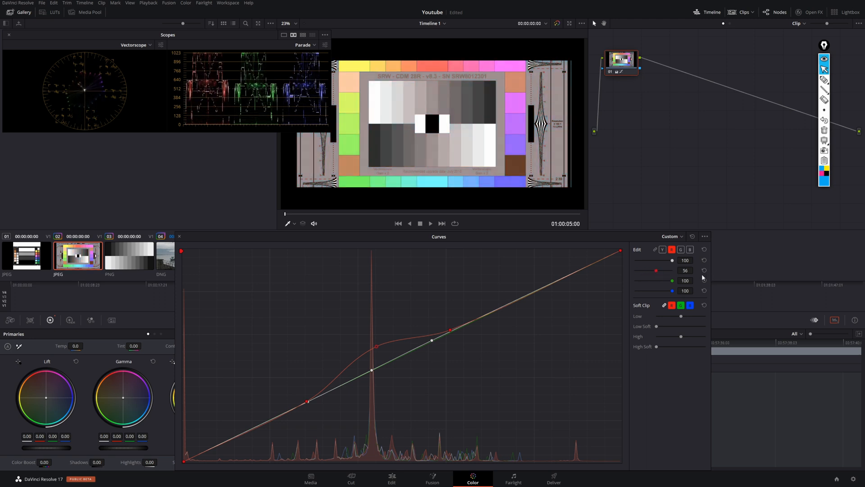
{"action": "left_click", "coordinate": [704, 271]}
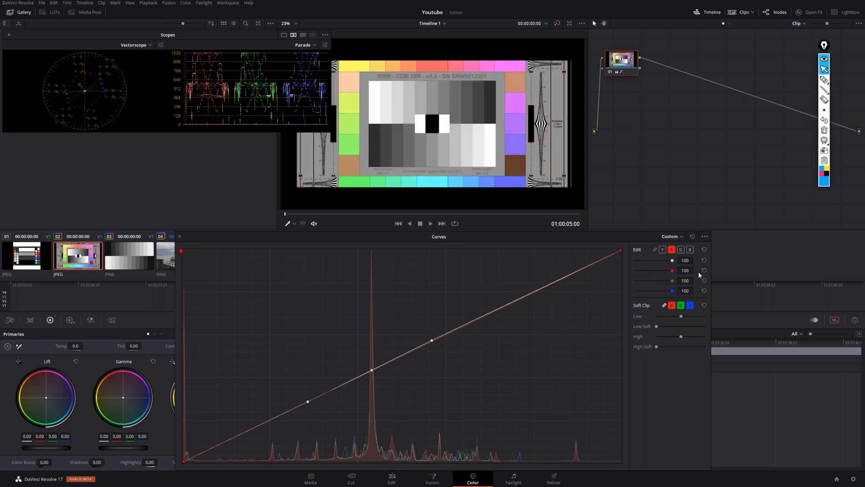
Reset all Custom curves and relink the luma, red, green and blue channels for editing
{"action": "left_click", "coordinate": [693, 236]}
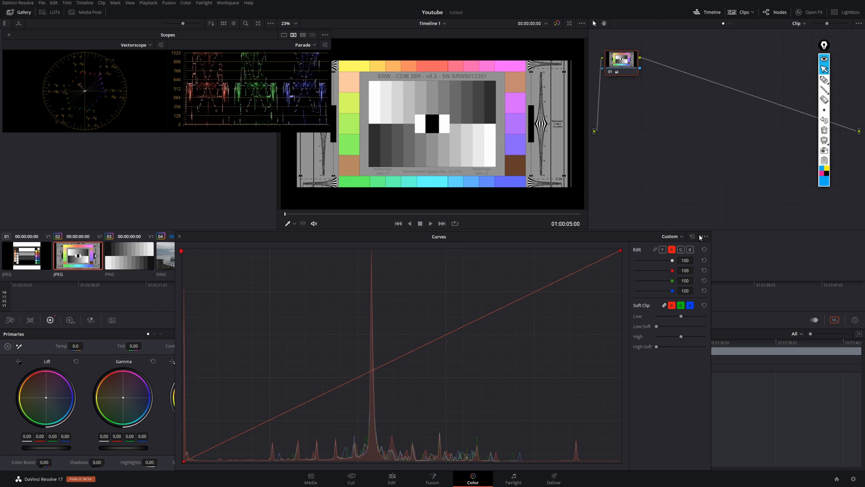
{"action": "left_click", "coordinate": [662, 249]}
{"action": "left_click", "coordinate": [663, 251]}
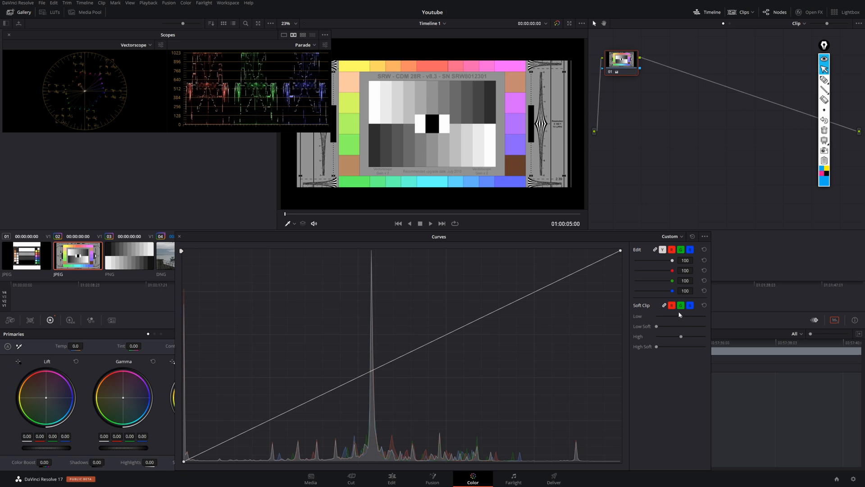
Change the Vectorscope to a Waveform, and try raising the Soft Clip Low value before resetting Soft Clip
{"action": "left_click", "coordinate": [147, 45]}
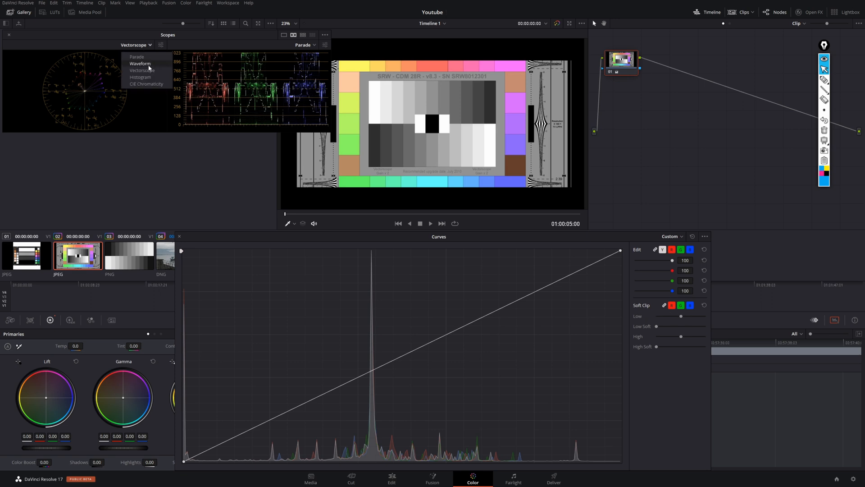
{"action": "left_click", "coordinate": [140, 64]}
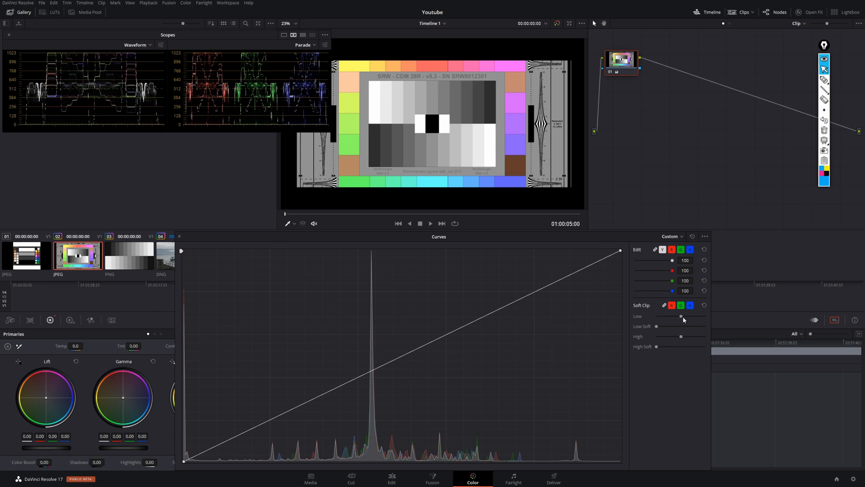
{"action": "mouse_move", "coordinate": [682, 317]}
{"action": "left_mouse_down"}
{"action": "mouse_move", "coordinate": [700, 318]}
{"action": "mouse_move", "coordinate": [683, 316]}
{"action": "mouse_move", "coordinate": [690, 319]}
{"action": "left_mouse_up"}
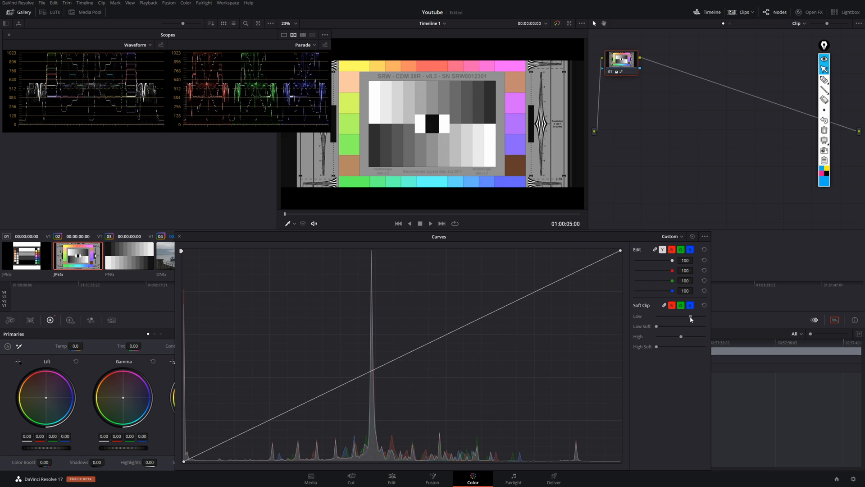
{"action": "left_click", "coordinate": [705, 306]}
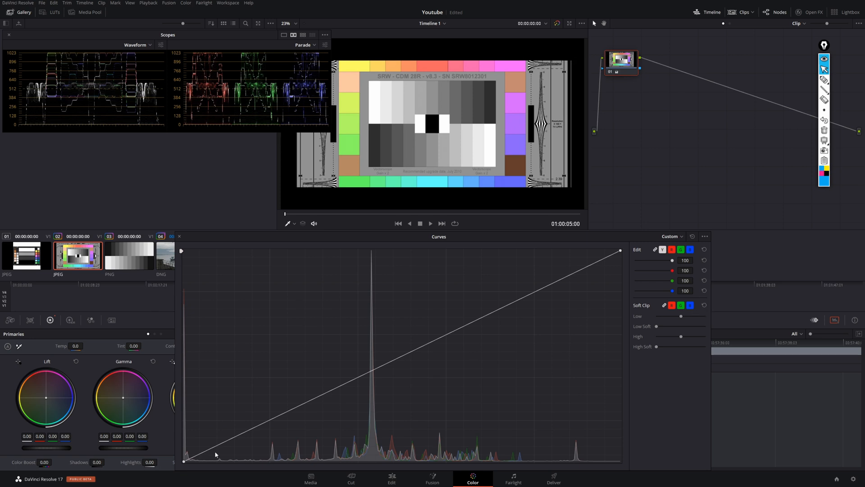
Lift the linked Custom curve's black point, return it to the corner, and try a slightly higher Soft Clip Low value
{"action": "left_click", "coordinate": [185, 462]}
{"action": "left_click_drag", "start_coordinate": [185, 462], "coordinate": [184, 422]}
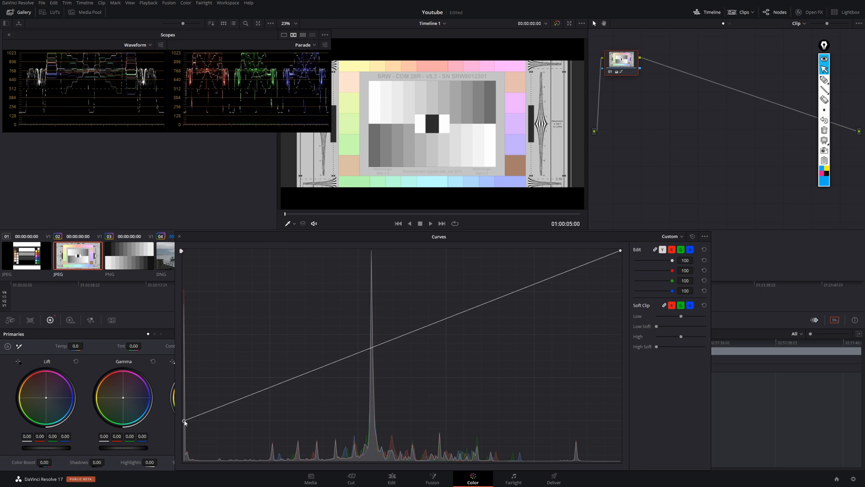
{"action": "left_click_drag", "start_coordinate": [185, 422], "coordinate": [180, 467]}
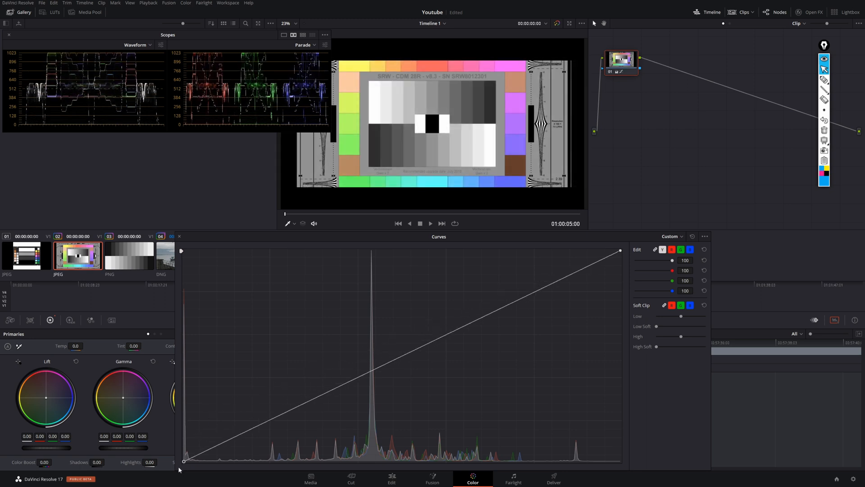
{"action": "mouse_move", "coordinate": [681, 316]}
{"action": "left_mouse_down"}
{"action": "mouse_move", "coordinate": [698, 317]}
{"action": "mouse_move", "coordinate": [687, 315]}
{"action": "left_mouse_up"}
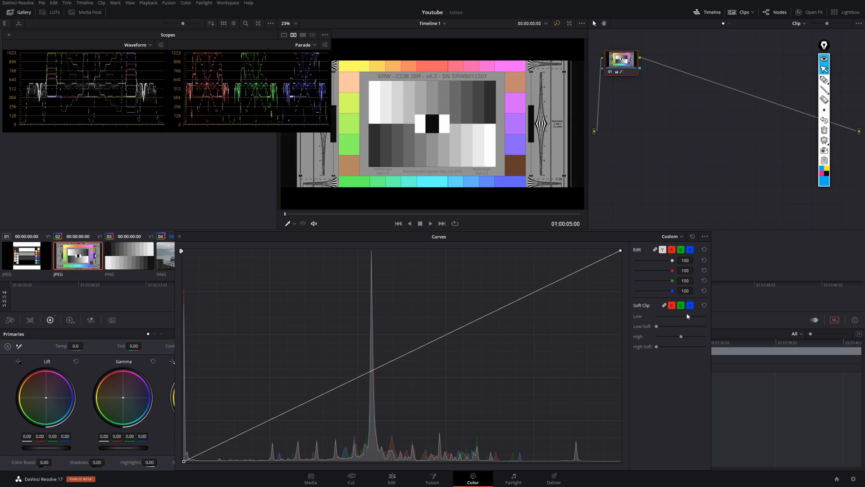
Select the grayscale clip 03 and try a strongly raised Soft Clip Low value before resetting Soft Clip
{"action": "left_click", "coordinate": [127, 258]}
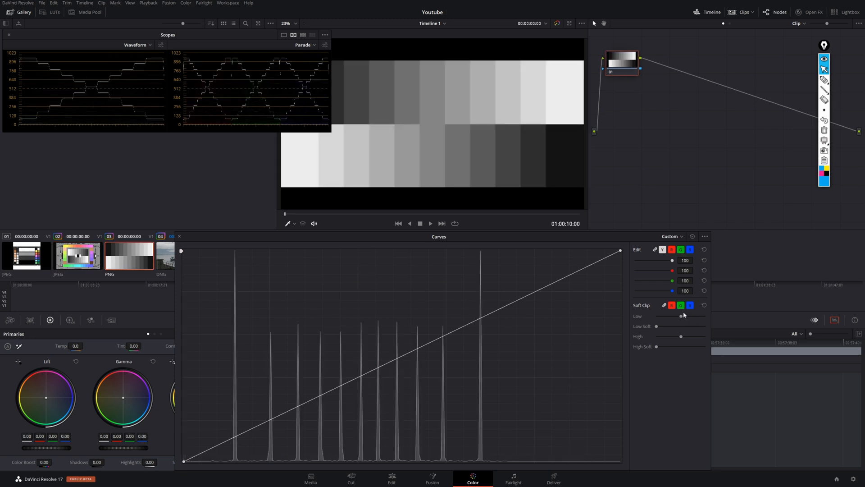
{"action": "left_click_drag", "start_coordinate": [683, 318], "coordinate": [702, 316]}
{"action": "left_click", "coordinate": [704, 306]}
Compare a lifted black point with a maximum Soft Clip Low value, restoring the curve and resetting Soft Clip
{"action": "left_click_drag", "start_coordinate": [184, 460], "coordinate": [183, 424]}
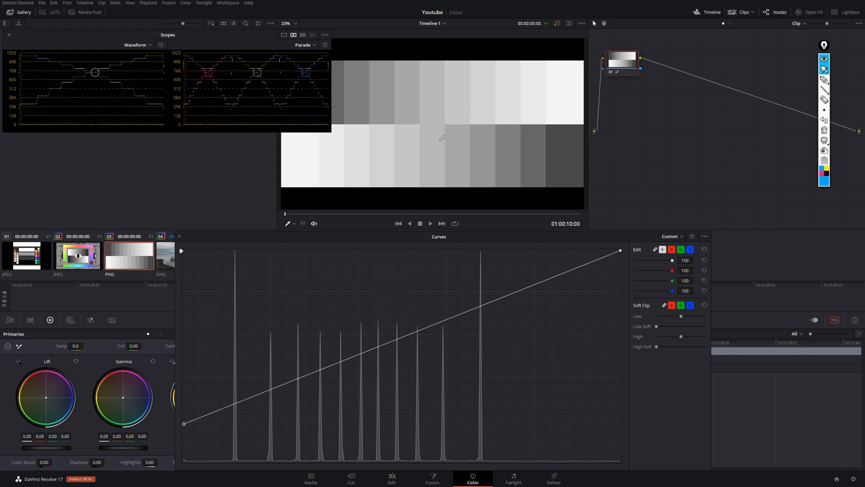
{"action": "left_click_drag", "start_coordinate": [183, 424], "coordinate": [181, 460]}
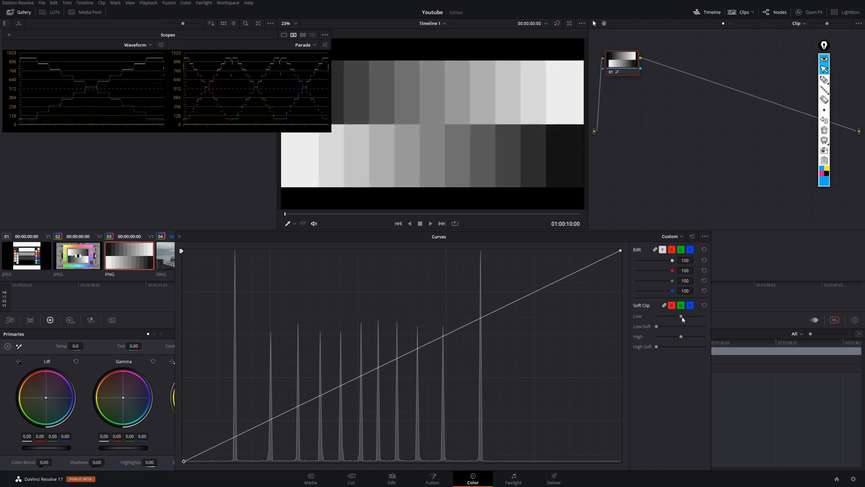
{"action": "left_click_drag", "start_coordinate": [682, 319], "coordinate": [705, 319]}
{"action": "left_click", "coordinate": [704, 305]}
Draw upward arrows at the curve's black point and along the rising waveform steps, and clear the drawings
{"action": "left_click", "coordinate": [824, 80]}
{"action": "left_click_drag", "start_coordinate": [185, 459], "coordinate": [190, 422]}
{"action": "mouse_move", "coordinate": [31, 118]}
{"action": "left_mouse_down"}
{"action": "mouse_move", "coordinate": [28, 94]}
{"action": "mouse_move", "coordinate": [44, 110]}
{"action": "mouse_move", "coordinate": [42, 100]}
{"action": "mouse_move", "coordinate": [82, 77]}
{"action": "left_mouse_up"}
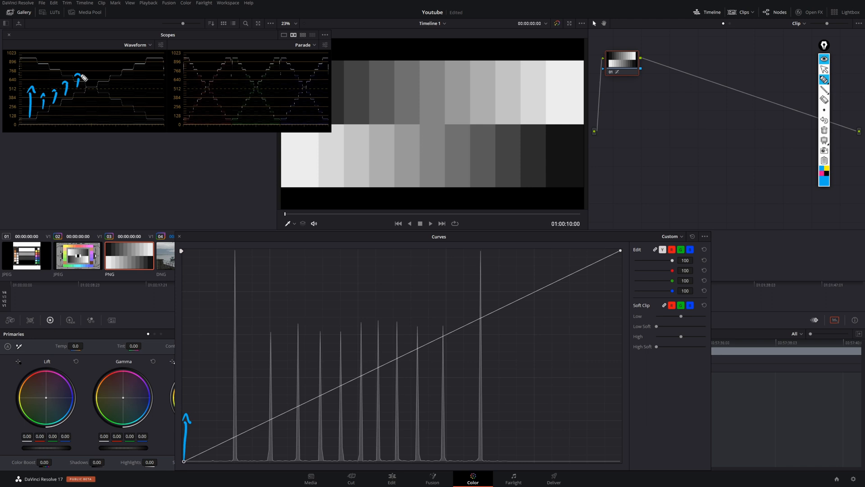
{"action": "left_click", "coordinate": [824, 130]}
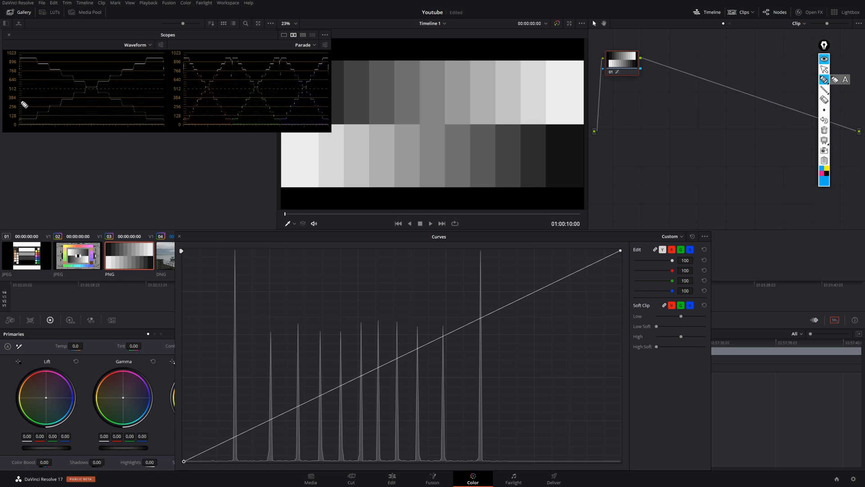
Mark the shadow clipping level with a horizontal line near 256 on the waveform, and clear the drawings
{"action": "left_click_drag", "start_coordinate": [19, 104], "coordinate": [155, 104]}
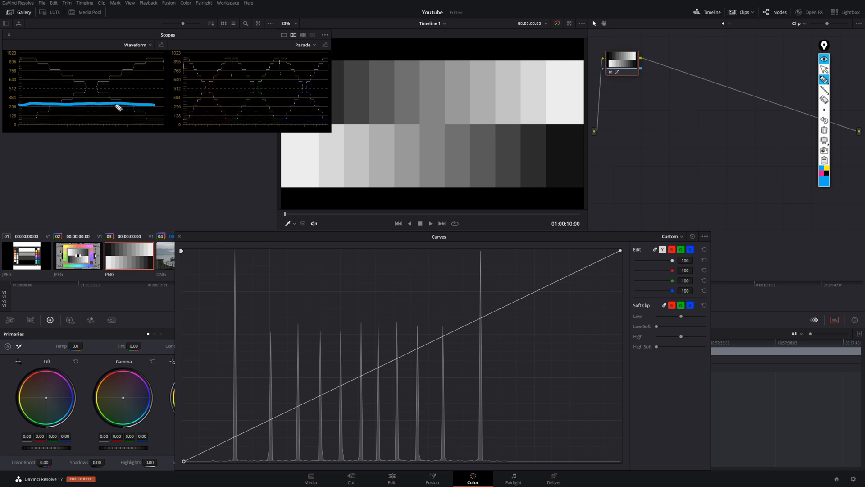
{"action": "left_click_drag", "start_coordinate": [14, 110], "coordinate": [50, 109]}
{"action": "left_click_drag", "start_coordinate": [50, 110], "coordinate": [57, 114]}
{"action": "left_click", "coordinate": [823, 130]}
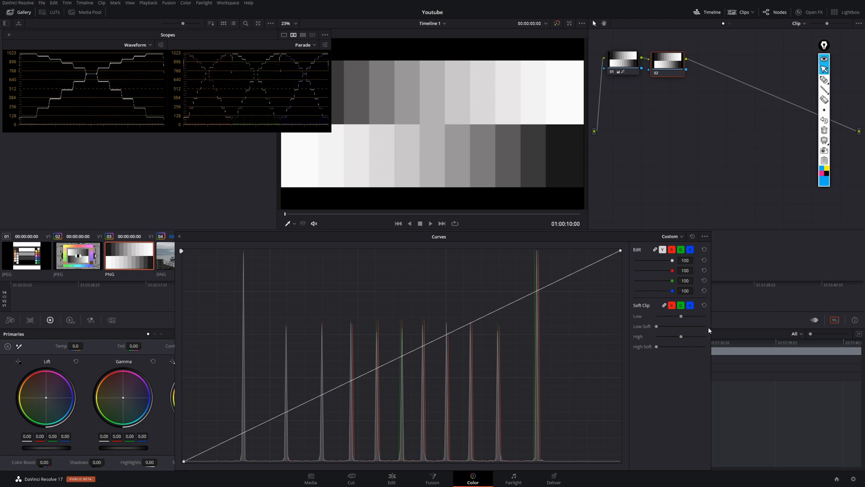
Inspect the curve on node 01, mark the waveform's highlights with a small upward arrow, and reselect node 02
{"action": "left_click", "coordinate": [824, 81]}
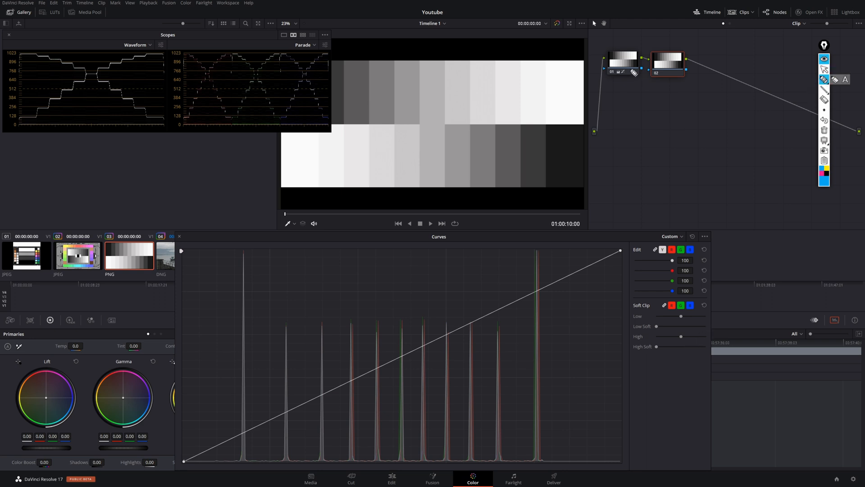
{"action": "left_click", "coordinate": [824, 69]}
{"action": "left_click", "coordinate": [629, 60]}
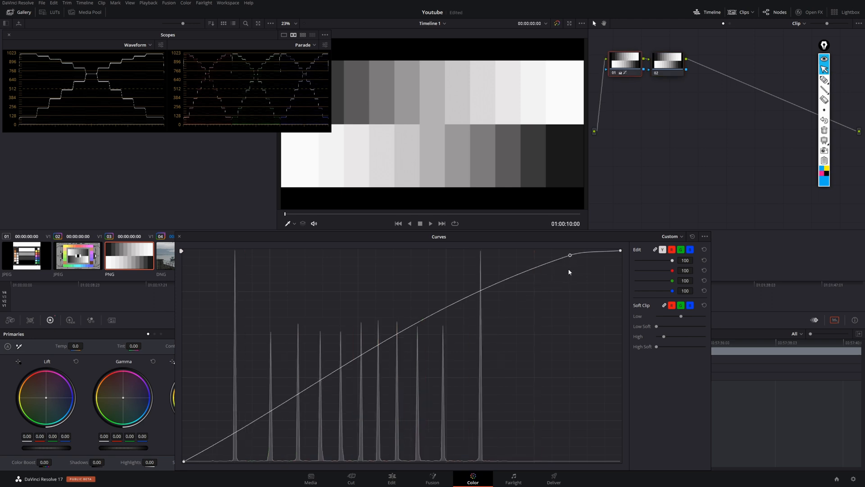
{"action": "left_click", "coordinate": [824, 79]}
{"action": "left_click_drag", "start_coordinate": [30, 63], "coordinate": [29, 54]}
{"action": "left_click", "coordinate": [824, 69]}
{"action": "left_click", "coordinate": [669, 63]}
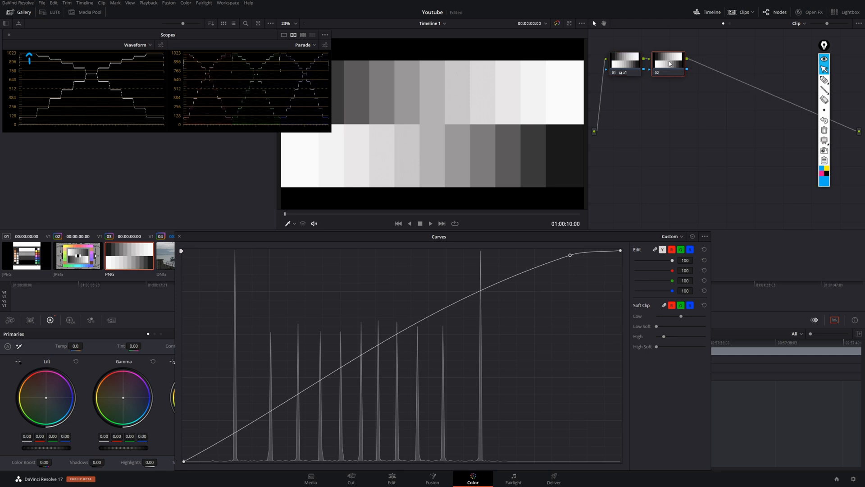
Try Soft Clip High at its minimum on node 02 before resetting Soft Clip
{"action": "left_click_drag", "start_coordinate": [669, 63], "coordinate": [671, 64]}
{"action": "left_click_drag", "start_coordinate": [683, 336], "coordinate": [652, 344]}
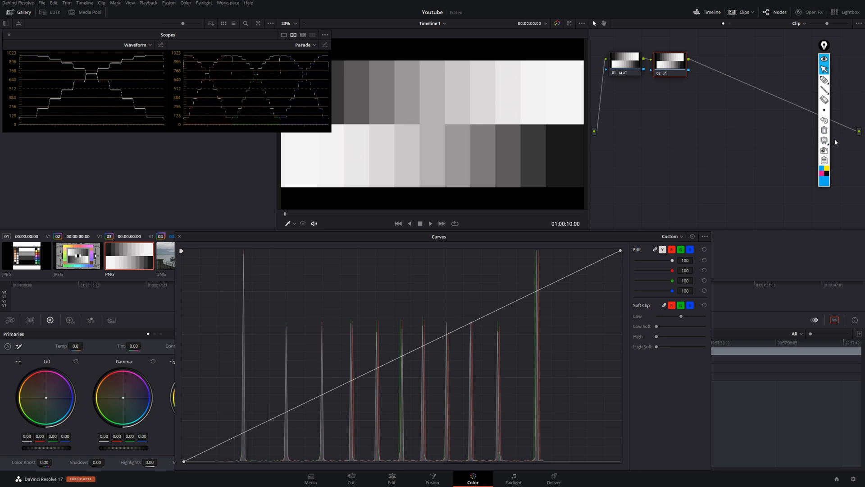
{"action": "left_click", "coordinate": [705, 305]}
Set High Soft to maximum, lower the curve's white point, and anchor the curve in the highlights and upper midtones
{"action": "left_click_drag", "start_coordinate": [658, 346], "coordinate": [710, 347]}
{"action": "left_click_drag", "start_coordinate": [620, 251], "coordinate": [586, 271]}
{"action": "left_click", "coordinate": [586, 274]}
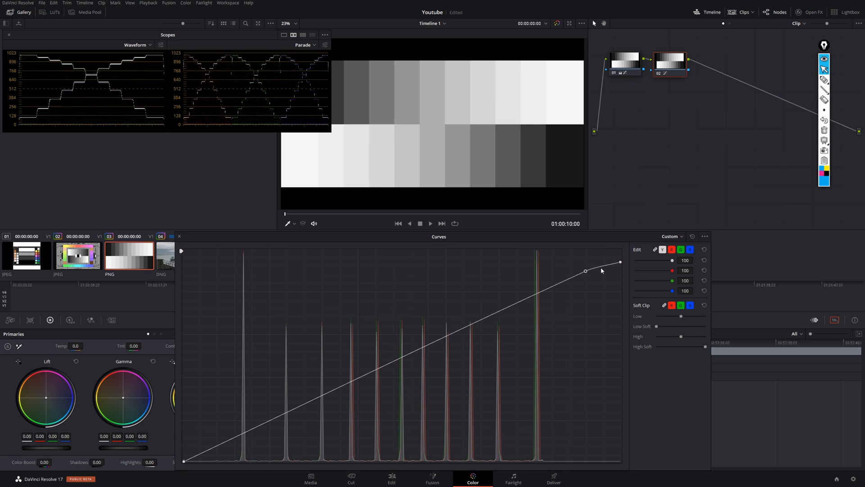
{"action": "left_click", "coordinate": [523, 296]}
{"action": "left_click_drag", "start_coordinate": [515, 301], "coordinate": [469, 329]}
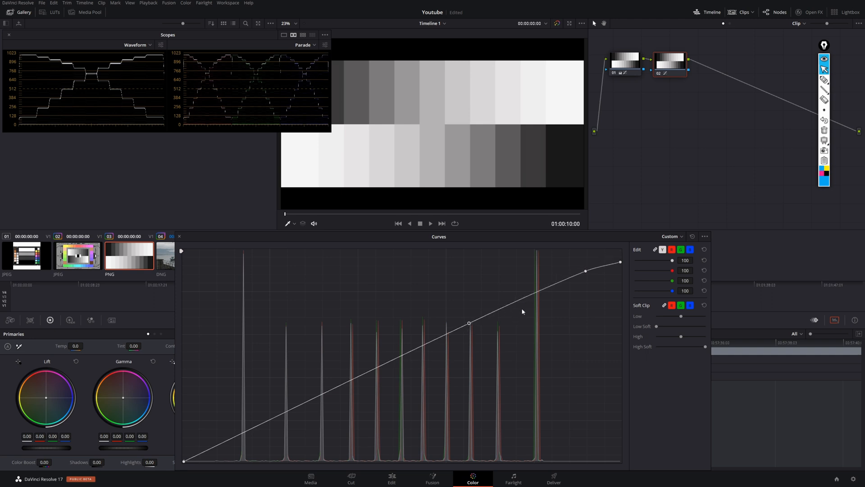
Sketch the highlight roll-off on the waveform, reset node 02's Custom curve, and clear the sketch
{"action": "key", "text": "ctrl+shift+h"}
{"action": "mouse_move", "coordinate": [114, 68]}
{"action": "left_mouse_down"}
{"action": "mouse_move", "coordinate": [161, 50]}
{"action": "mouse_move", "coordinate": [161, 64]}
{"action": "left_mouse_up"}
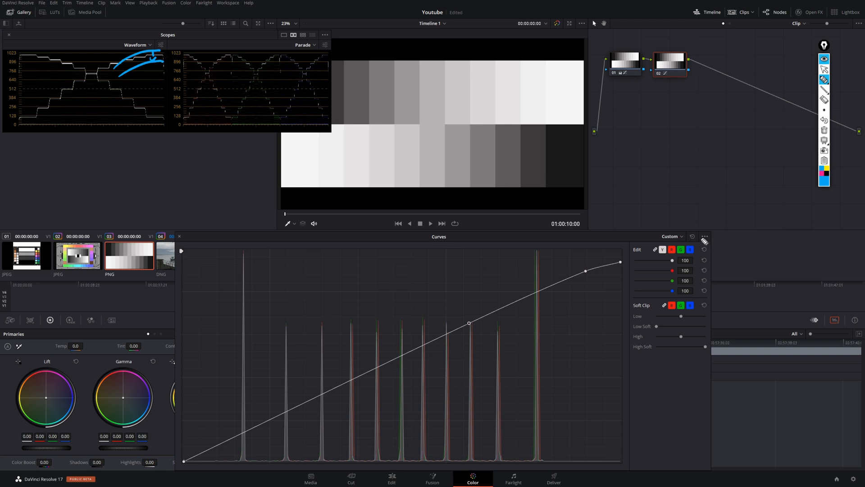
{"action": "left_click", "coordinate": [824, 69]}
{"action": "left_click", "coordinate": [693, 236]}
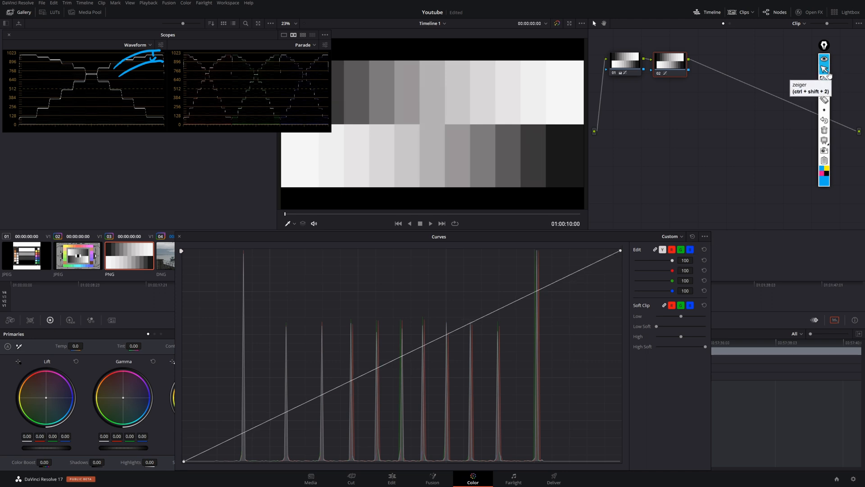
{"action": "mouse_move", "coordinate": [827, 78]}
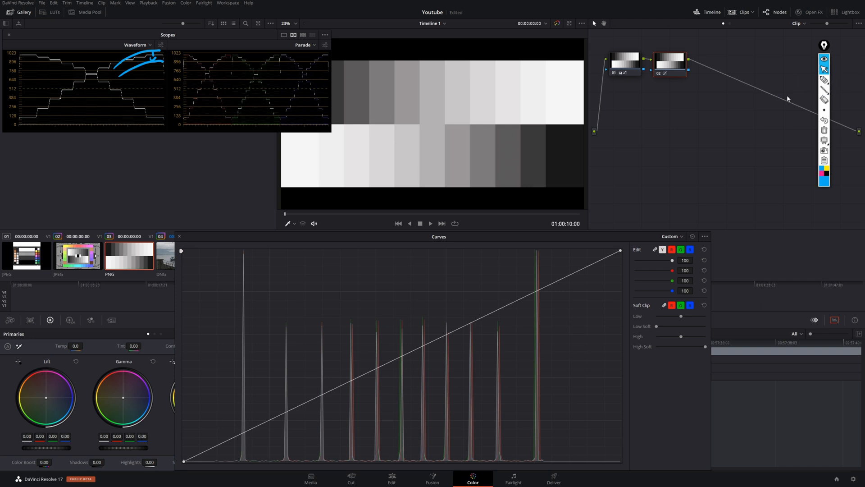
{"action": "left_click", "coordinate": [824, 125]}
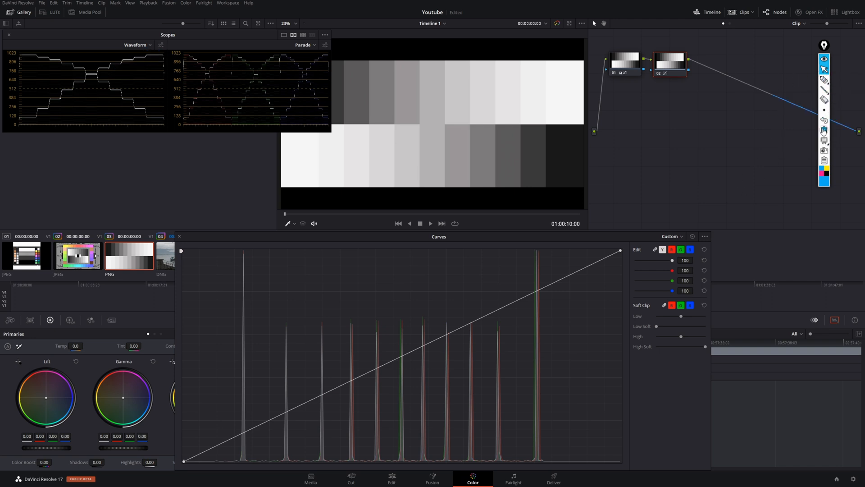
Reset the Custom curve on node 01 and the Soft Clip settings on node 02
{"action": "left_click", "coordinate": [633, 64]}
{"action": "left_click", "coordinate": [693, 237]}
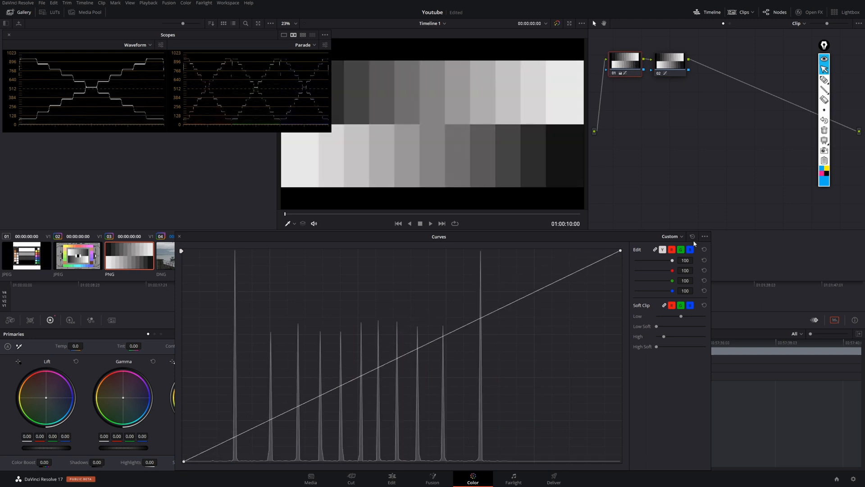
{"action": "left_click", "coordinate": [680, 70]}
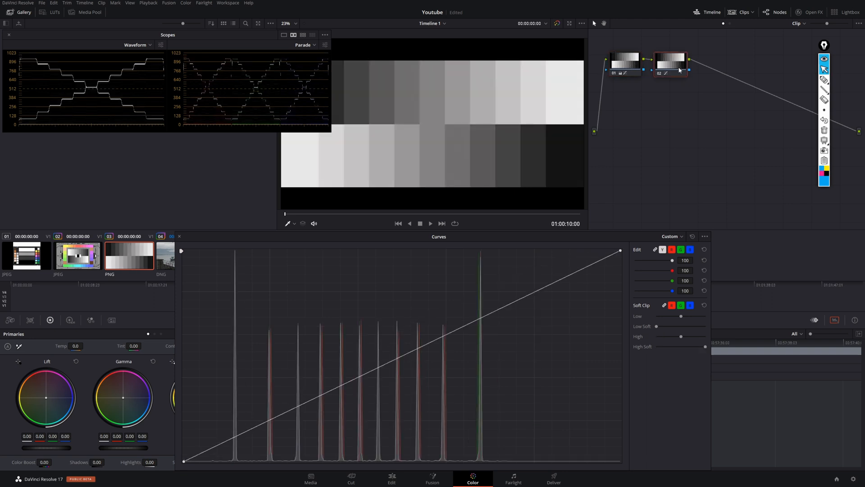
{"action": "left_click", "coordinate": [704, 305]}
Try Low Soft at maximum on node 02, raise the curve's black point slightly, and reset Soft Clip
{"action": "left_click_drag", "start_coordinate": [657, 326], "coordinate": [706, 327]}
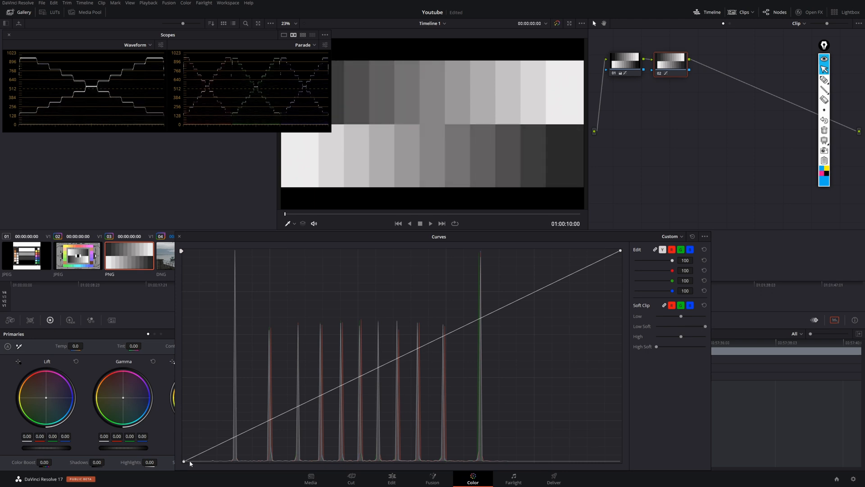
{"action": "left_click_drag", "start_coordinate": [184, 461], "coordinate": [188, 450]}
{"action": "left_click", "coordinate": [704, 305]}
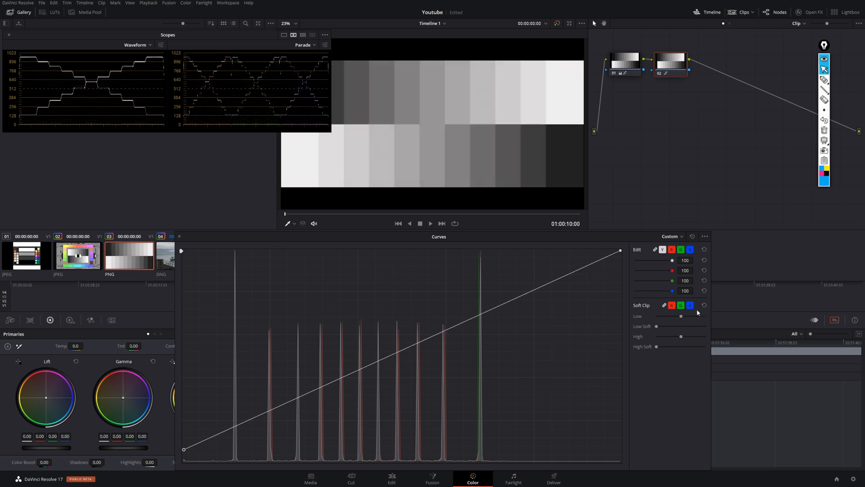
Lift the black point further, anchor the curve in the shadows, and pull a midtone point down to the diagonal
{"action": "left_click_drag", "start_coordinate": [184, 449], "coordinate": [184, 441]}
{"action": "left_click_drag", "start_coordinate": [236, 419], "coordinate": [246, 420]}
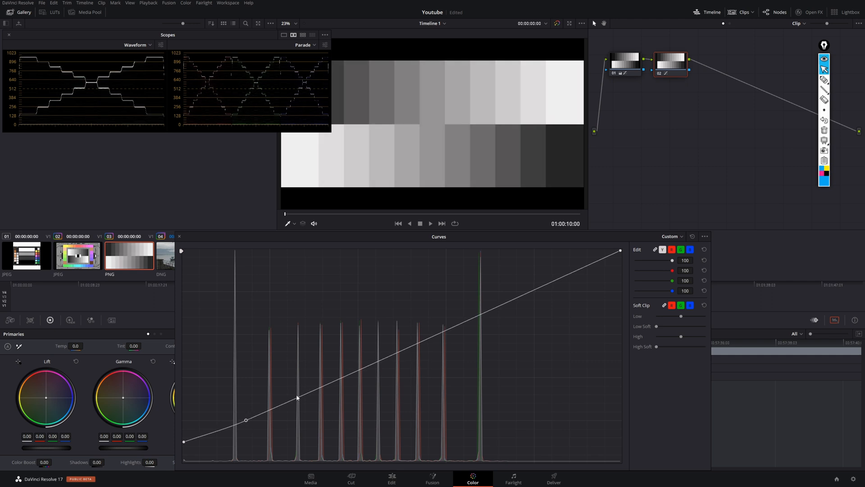
{"action": "left_click_drag", "start_coordinate": [314, 393], "coordinate": [369, 366]}
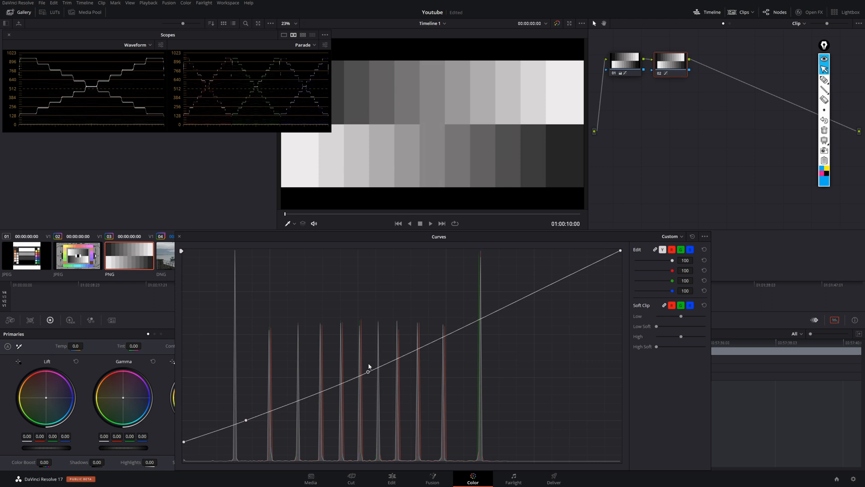
Toggle node 02 off and on to compare the image with and without the lifted shadows
{"action": "key", "text": "ctrl+d"}
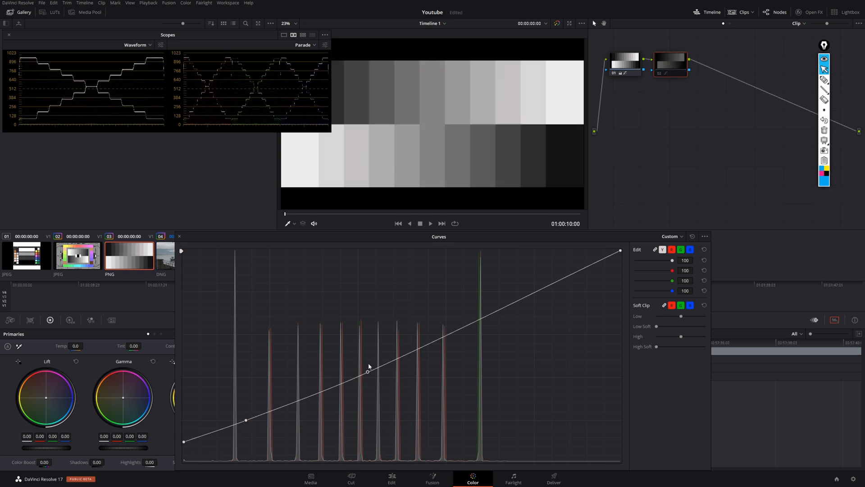
{"action": "key", "text": "ctrl+d"}
{"action": "key", "text": "ctrl+d"}
{"action": "key", "text": "ctrl+d"}
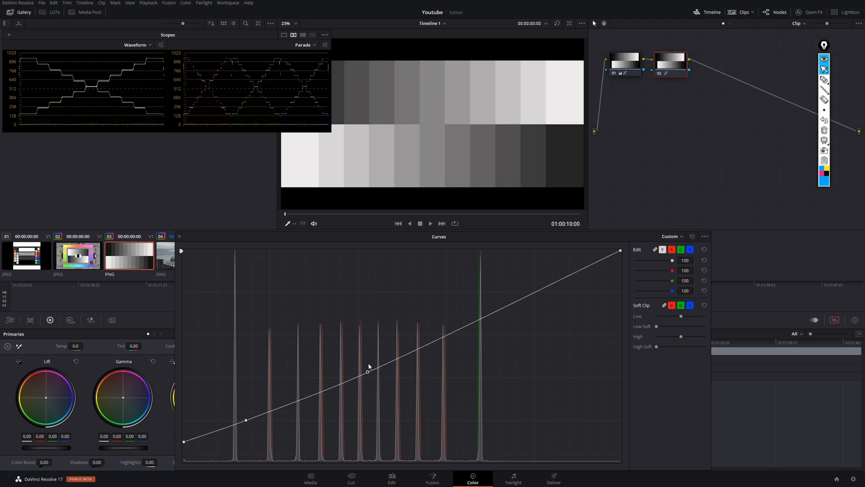
Draw an arrow across the dark patches in the viewer, pointing toward the darkest patch
{"action": "left_click", "coordinate": [825, 80]}
{"action": "mouse_move", "coordinate": [482, 143]}
{"action": "left_mouse_down"}
{"action": "mouse_move", "coordinate": [514, 152]}
{"action": "mouse_move", "coordinate": [538, 155]}
{"action": "left_mouse_up"}
{"action": "left_click_drag", "start_coordinate": [537, 144], "coordinate": [547, 163]}
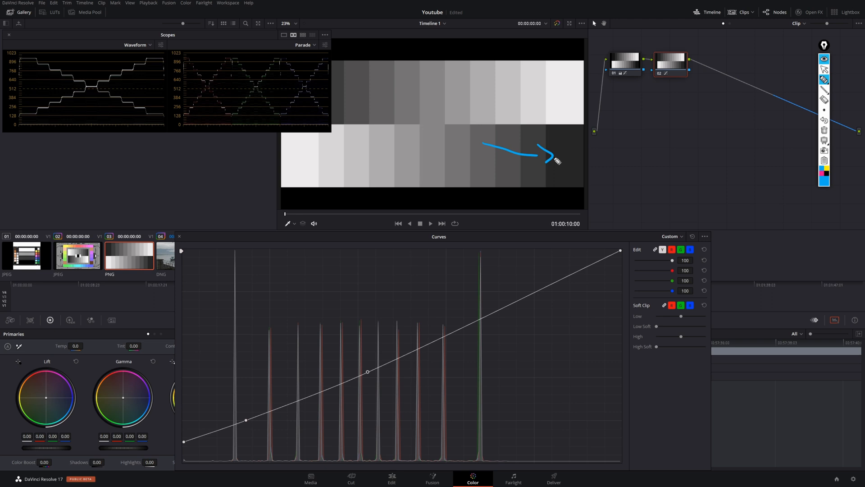
{"action": "left_click", "coordinate": [825, 69]}
Toggle node 02 repeatedly to compare the dark patches along the arrow with and without the correction
{"action": "left_click_drag", "start_coordinate": [664, 64], "coordinate": [667, 65]}
{"action": "key", "text": "ctrl+d"}
{"action": "key", "text": "ctrl+d"}
{"action": "key", "text": "ctrl+d"}
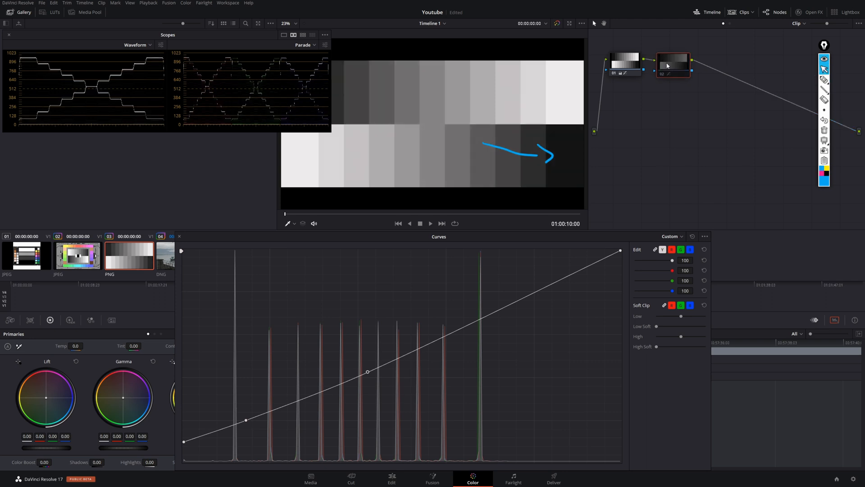
{"action": "key", "text": "ctrl+d"}
{"action": "key", "text": "ctrl+d"}
{"action": "key", "text": "ctrl+d"}
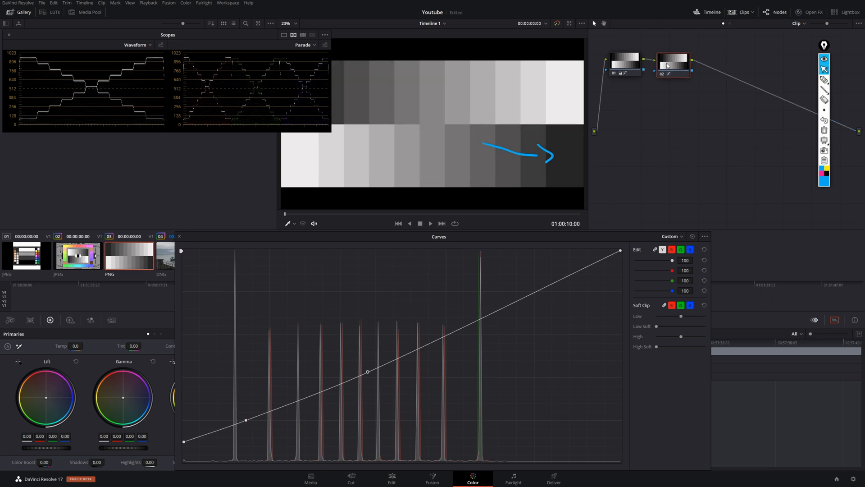
{"action": "key", "text": "ctrl+d"}
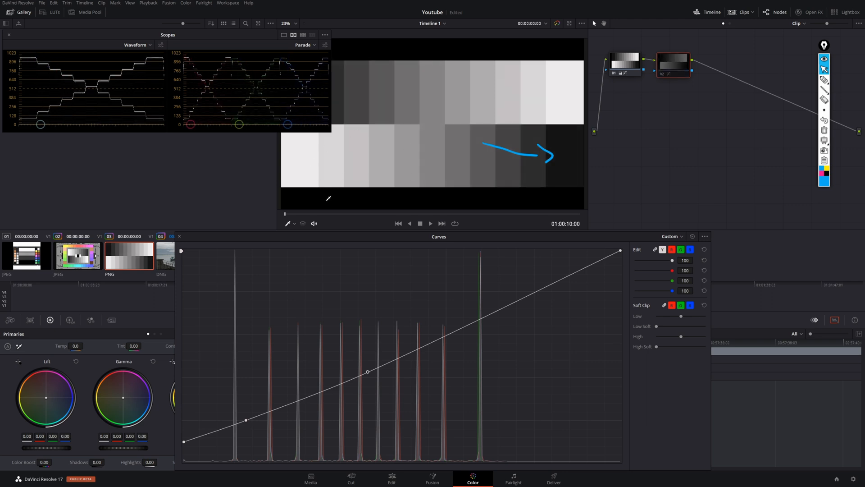
{"action": "key", "text": "ctrl+d"}
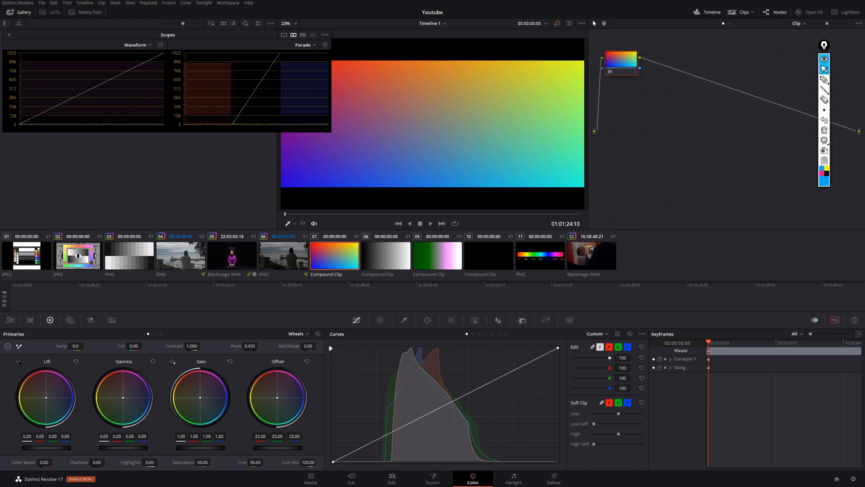
On the Hue Vs Sat curve, anchor points around the cyan-blue hues and lower the middle point to hue 112.63, saturation 0.69
{"action": "left_click", "coordinate": [480, 334]}
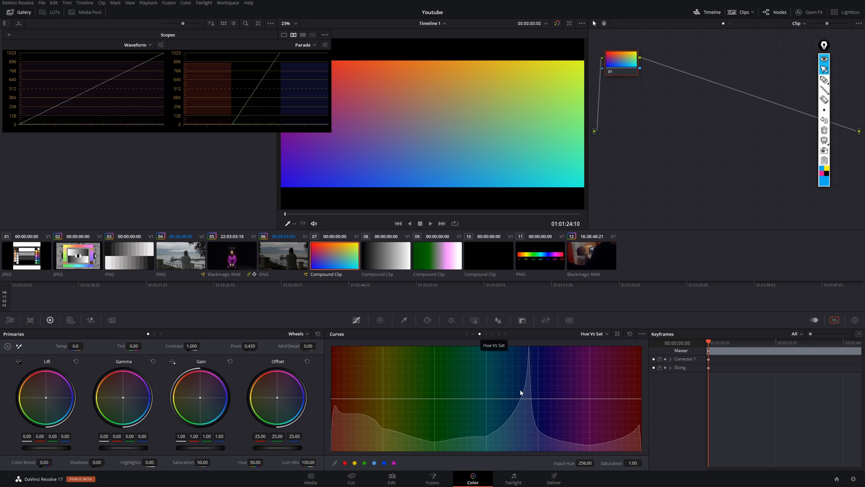
{"action": "left_click", "coordinate": [526, 399]}
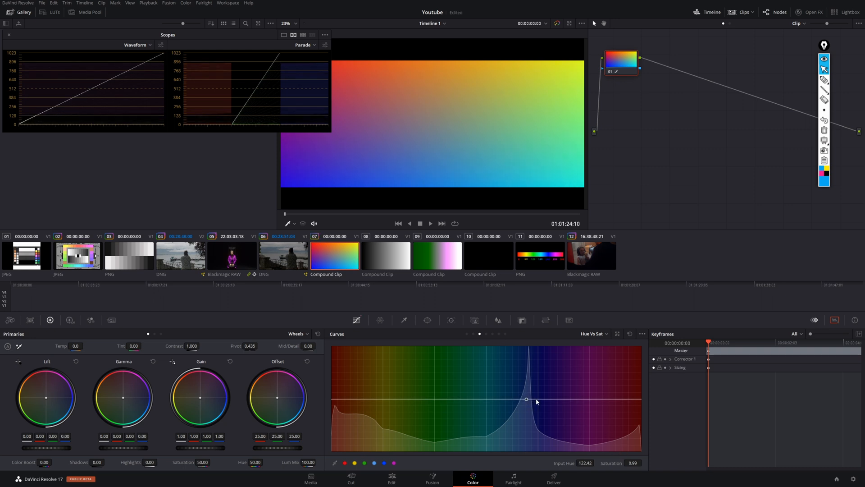
{"action": "left_click", "coordinate": [539, 399]}
{"action": "left_click", "coordinate": [490, 399]}
{"action": "mouse_move", "coordinate": [529, 401]}
{"action": "left_mouse_down"}
{"action": "mouse_move", "coordinate": [524, 430]}
{"action": "mouse_move", "coordinate": [523, 374]}
{"action": "mouse_move", "coordinate": [521, 424]}
{"action": "mouse_move", "coordinate": [520, 409]}
{"action": "left_mouse_up"}
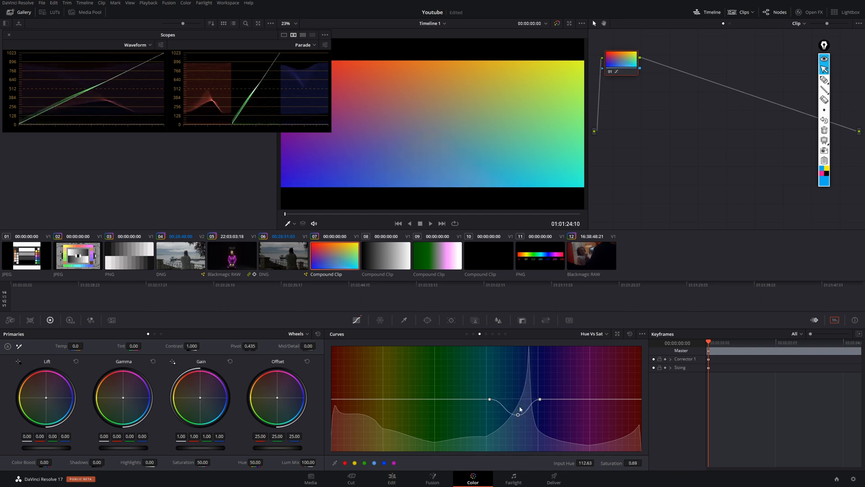
Qualify the chart's blue corner and widen the matte: hue width 4.2, hue soft 8.4, saturation low soft 2.3 and high soft 2.8
{"action": "left_click", "coordinate": [405, 320]}
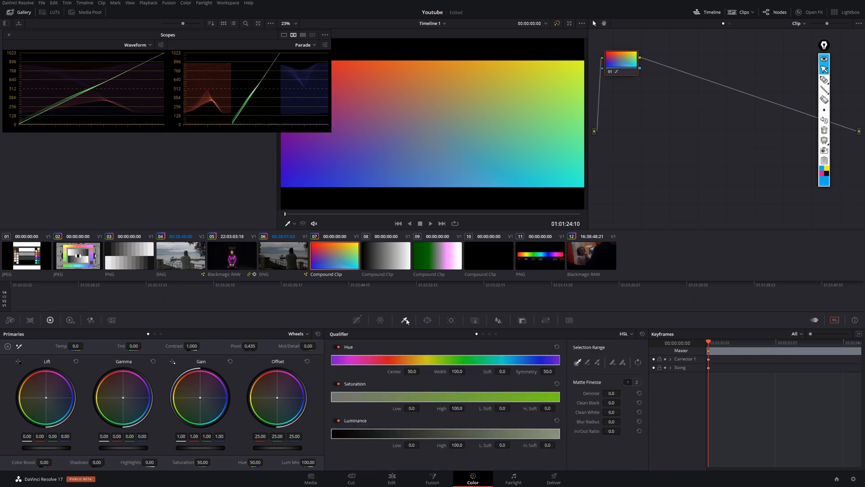
{"action": "left_click", "coordinate": [336, 169]}
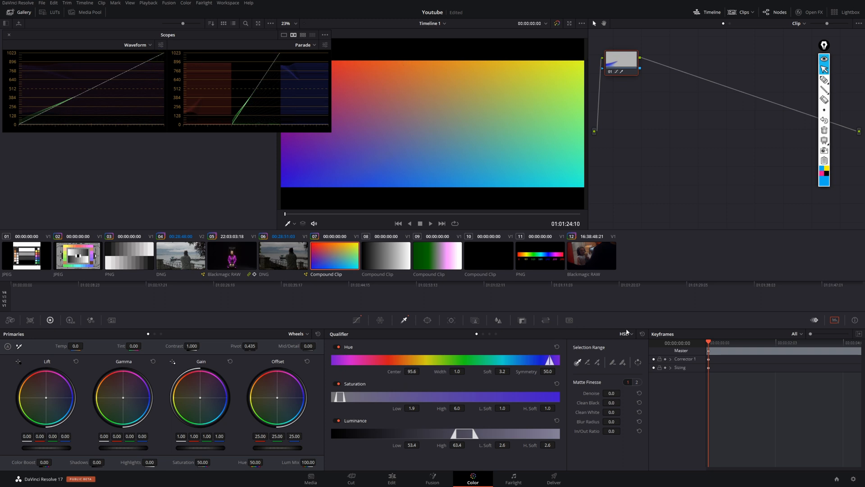
{"action": "key", "text": "shift+h"}
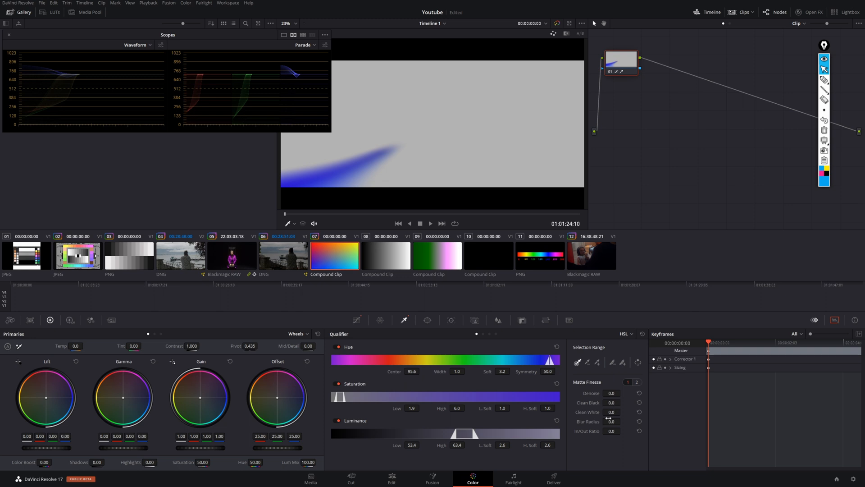
{"action": "left_click_drag", "start_coordinate": [488, 371], "coordinate": [520, 368]}
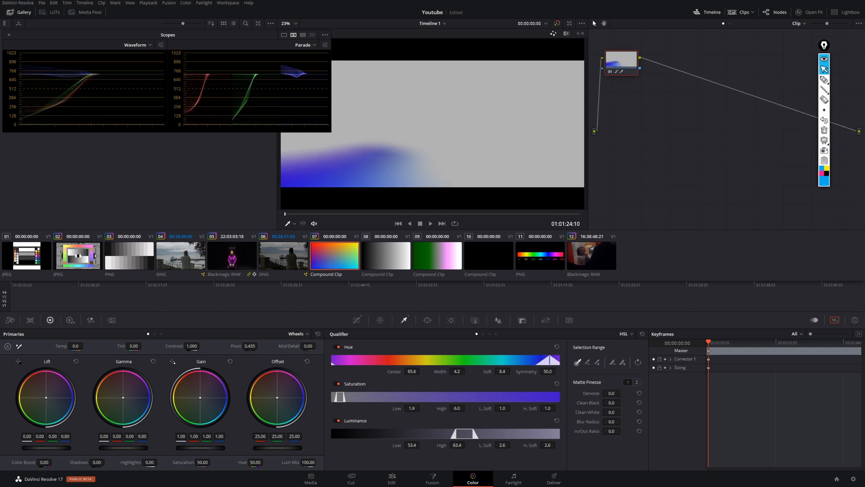
{"action": "left_click_drag", "start_coordinate": [534, 405], "coordinate": [539, 404]}
{"action": "key", "text": "shift+h"}
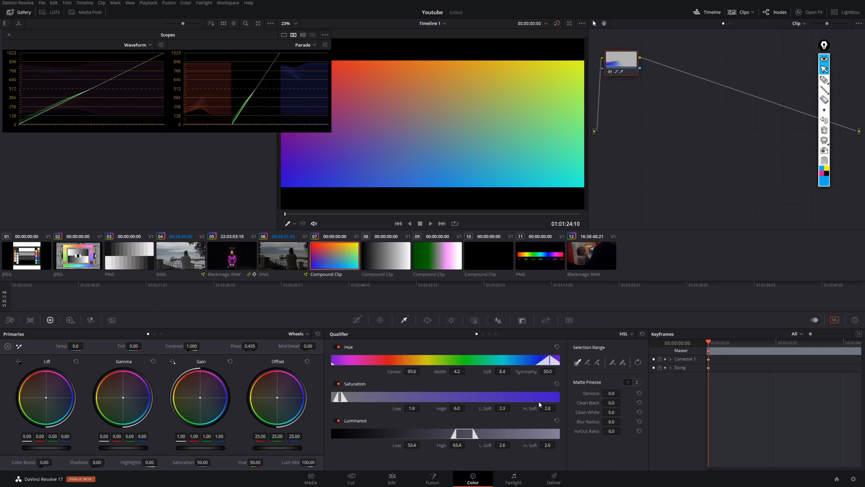
Try shifting the hue and lowering the saturation of the qualified blues, and reset the primaries
{"action": "left_click_drag", "start_coordinate": [252, 462], "coordinate": [265, 462]}
{"action": "mouse_move", "coordinate": [203, 462]}
{"action": "left_mouse_down"}
{"action": "mouse_move", "coordinate": [212, 462]}
{"action": "mouse_move", "coordinate": [186, 461]}
{"action": "left_mouse_up"}
{"action": "left_click", "coordinate": [318, 333]}
Sample the chart's red and yellow onto the Hue Vs Sat curve, raise the red point and lower the yellow point to saturation 0.52
{"action": "left_click", "coordinate": [361, 319]}
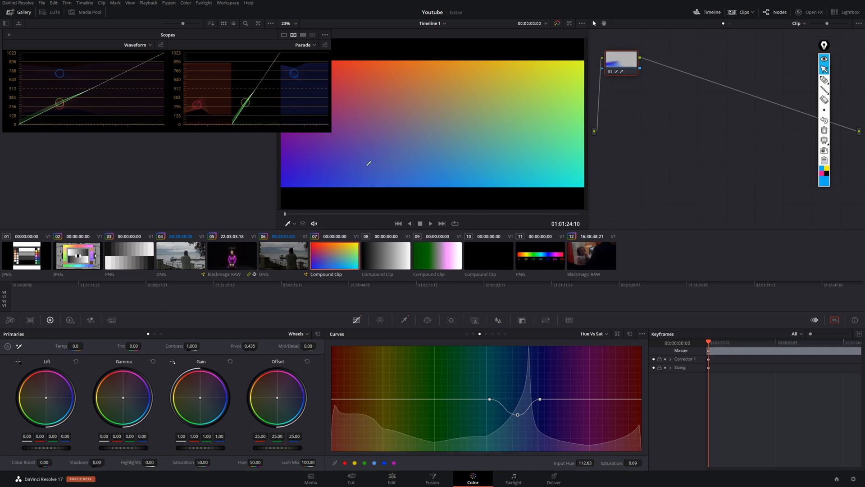
{"action": "left_click", "coordinate": [344, 97]}
{"action": "left_click", "coordinate": [550, 74]}
{"action": "left_click_drag", "start_coordinate": [624, 399], "coordinate": [624, 383]}
{"action": "left_click_drag", "start_coordinate": [387, 399], "coordinate": [388, 424]}
Save the project and adjust the spline handle on the lowered yellow point to reshape its falloff
{"action": "key", "text": "ctrl+s"}
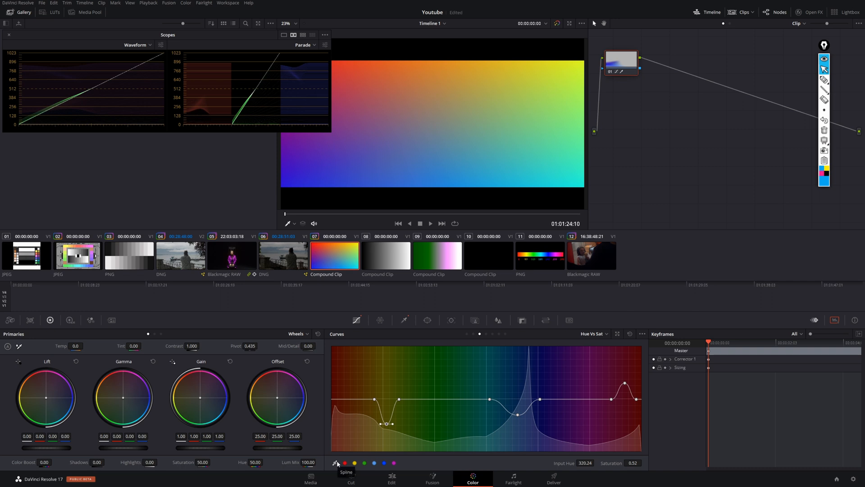
{"action": "mouse_move", "coordinate": [394, 424]}
{"action": "left_mouse_down"}
{"action": "mouse_move", "coordinate": [403, 426]}
{"action": "mouse_move", "coordinate": [396, 383]}
{"action": "mouse_move", "coordinate": [414, 366]}
{"action": "mouse_move", "coordinate": [410, 395]}
{"action": "mouse_move", "coordinate": [399, 393]}
{"action": "mouse_move", "coordinate": [397, 425]}
{"action": "left_mouse_up"}
{"action": "left_click_drag", "start_coordinate": [399, 421], "coordinate": [399, 424]}
Trace the descending side of the yellow dip with the blue pen, and clear the annotation
{"action": "key", "text": "ctrl+shift+p"}
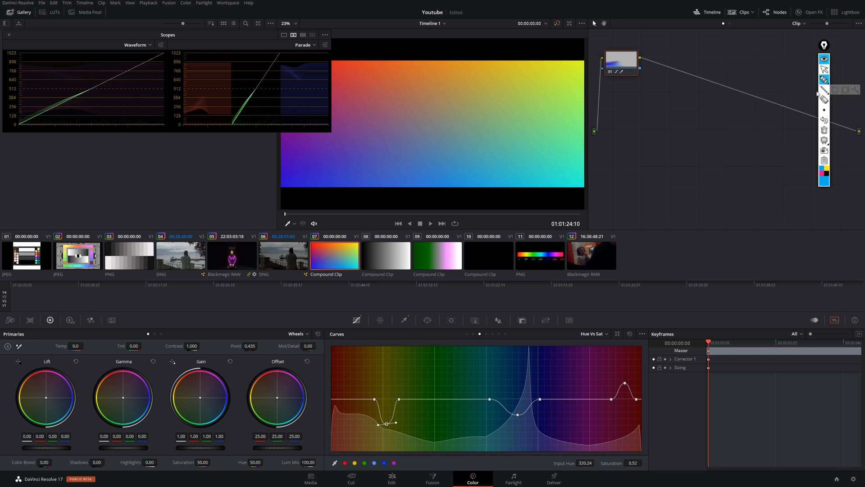
{"action": "left_click_drag", "start_coordinate": [376, 400], "coordinate": [385, 424]}
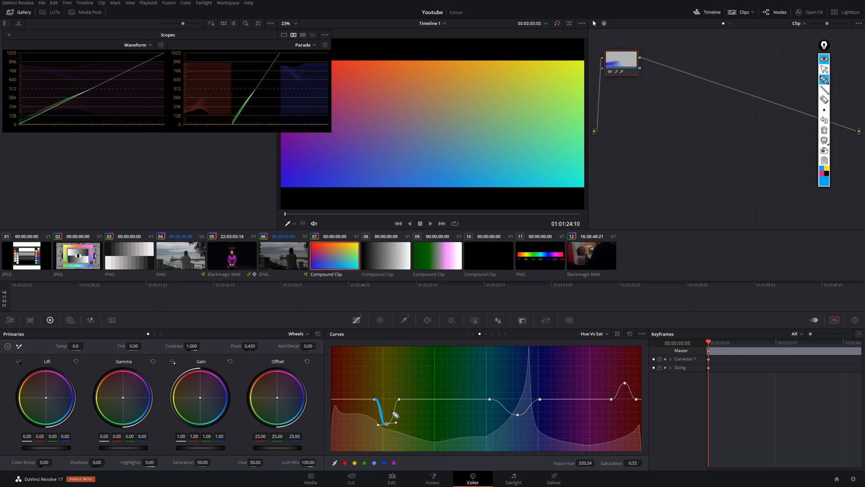
{"action": "left_click", "coordinate": [824, 131]}
{"action": "left_click", "coordinate": [824, 69]}
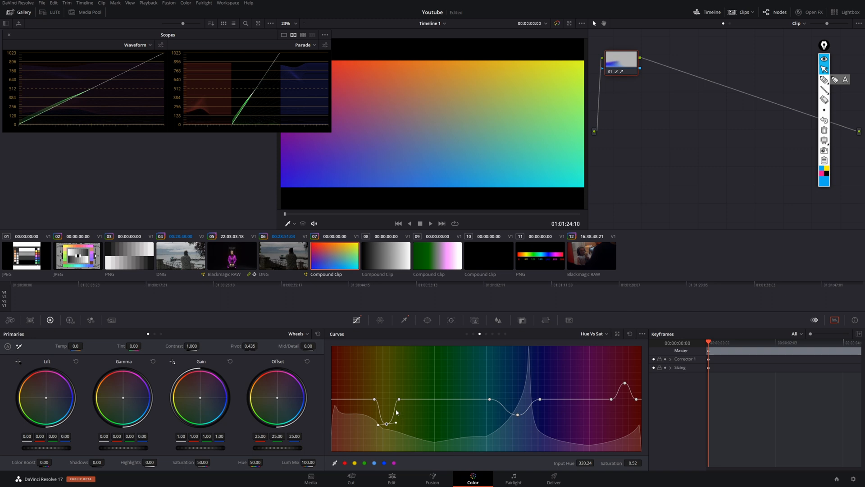
Draw a blue curve diagram below the scopes with a flat section between two end marks, a steep drop and a flat lower section
{"action": "left_click", "coordinate": [825, 79]}
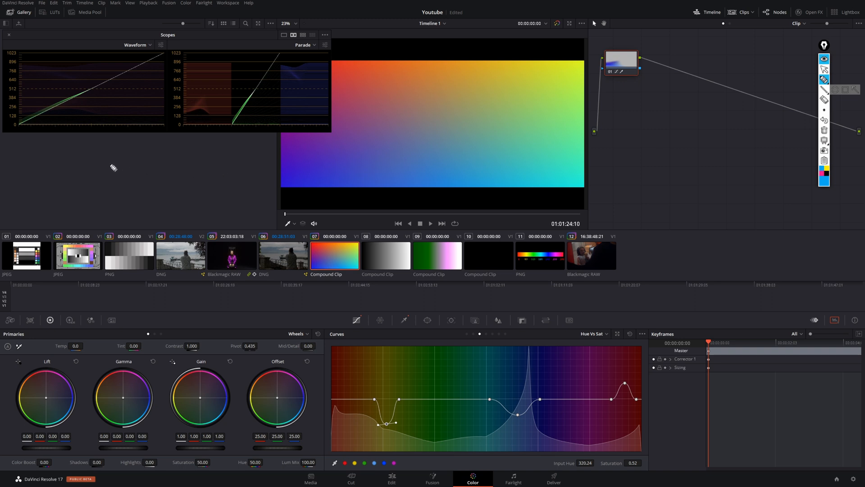
{"action": "left_click_drag", "start_coordinate": [92, 158], "coordinate": [166, 160]}
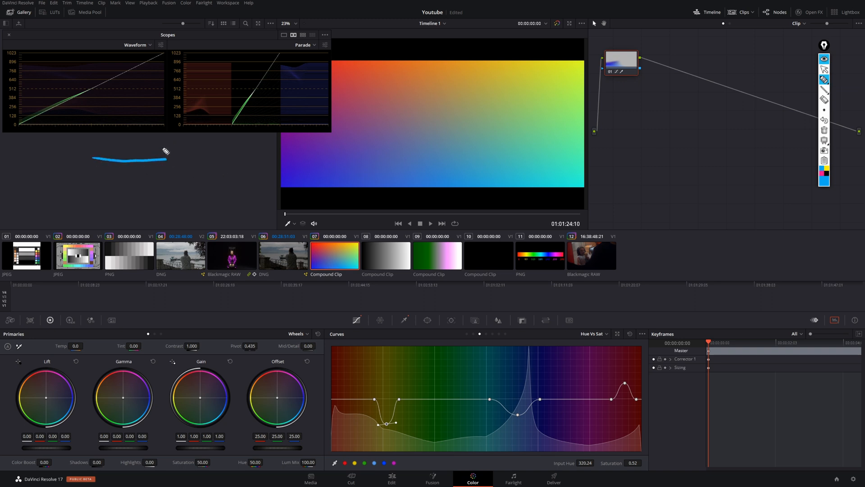
{"action": "left_click_drag", "start_coordinate": [168, 152], "coordinate": [167, 164]}
{"action": "left_click_drag", "start_coordinate": [90, 147], "coordinate": [90, 170]}
{"action": "left_click_drag", "start_coordinate": [168, 160], "coordinate": [207, 214]}
{"action": "left_click_drag", "start_coordinate": [209, 215], "coordinate": [310, 218]}
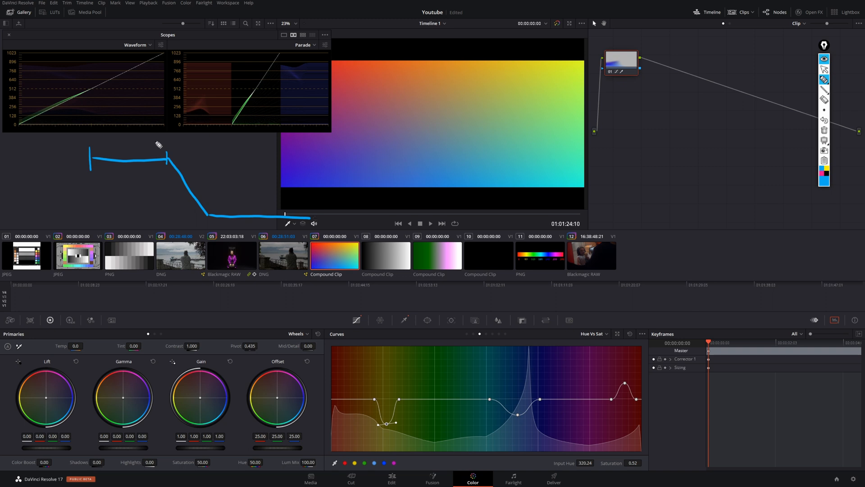
Add a dotted line beneath the stepped diagram, blue under the upper flat, yellow under the drop and magenta under the lower flat
{"action": "left_click", "coordinate": [96, 223]}
{"action": "left_click_drag", "start_coordinate": [103, 225], "coordinate": [171, 222]}
{"action": "left_click", "coordinate": [829, 172]}
{"action": "mouse_move", "coordinate": [178, 222]}
{"action": "left_mouse_down"}
{"action": "mouse_move", "coordinate": [171, 220]}
{"action": "mouse_move", "coordinate": [211, 228]}
{"action": "left_mouse_up"}
{"action": "left_click", "coordinate": [821, 173]}
{"action": "left_click_drag", "start_coordinate": [212, 226], "coordinate": [269, 227]}
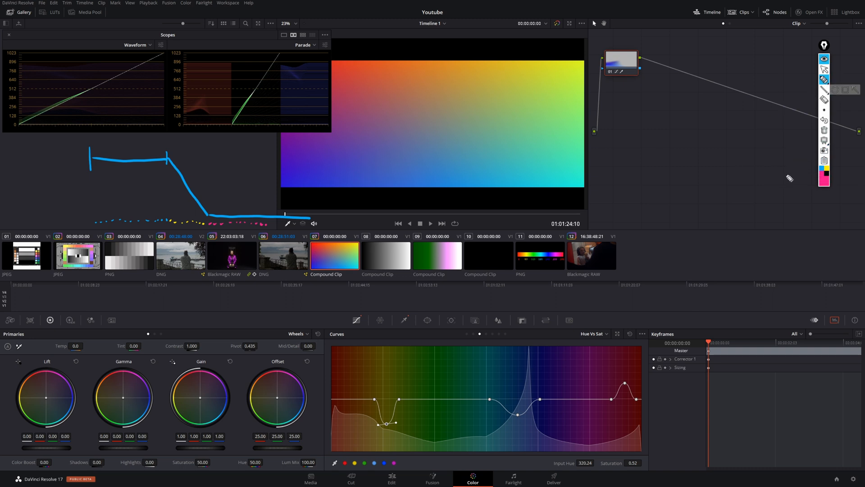
Draw a blue diagram in the empty node area showing a single point falling smoothly to a flat line
{"action": "left_click", "coordinate": [821, 169]}
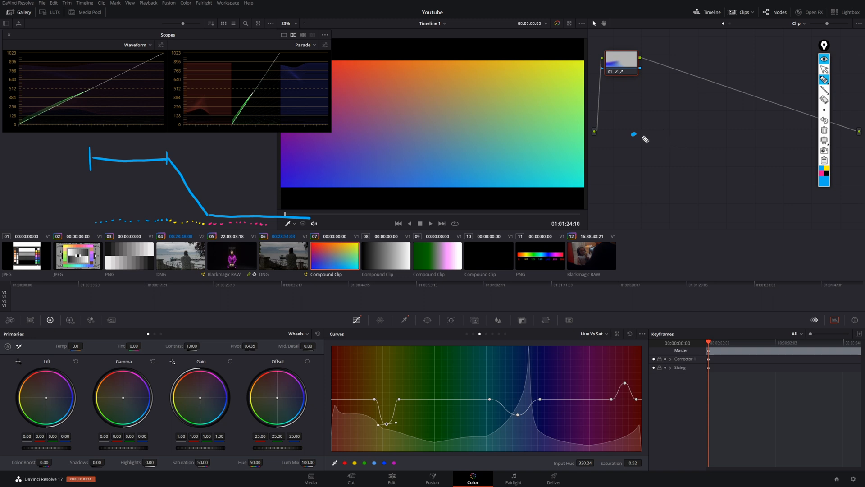
{"action": "mouse_move", "coordinate": [637, 135]}
{"action": "left_mouse_down"}
{"action": "mouse_move", "coordinate": [660, 148]}
{"action": "mouse_move", "coordinate": [639, 136]}
{"action": "mouse_move", "coordinate": [661, 147]}
{"action": "mouse_move", "coordinate": [698, 193]}
{"action": "left_mouse_up"}
{"action": "left_click_drag", "start_coordinate": [697, 191], "coordinate": [762, 188]}
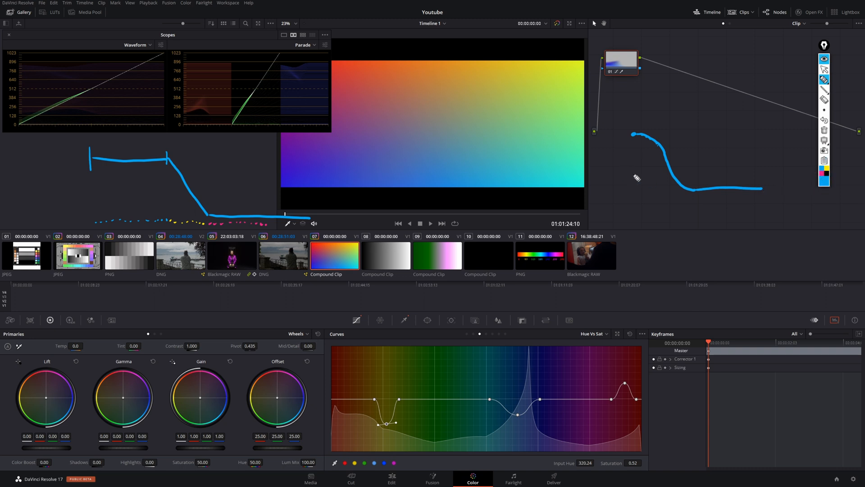
Mark a single blue dot, a row of yellow dots and a row of magenta dots beneath the smooth diagram
{"action": "left_click", "coordinate": [630, 204]}
{"action": "left_click", "coordinate": [827, 169]}
{"action": "left_click_drag", "start_coordinate": [637, 204], "coordinate": [750, 203]}
{"action": "left_click", "coordinate": [821, 173]}
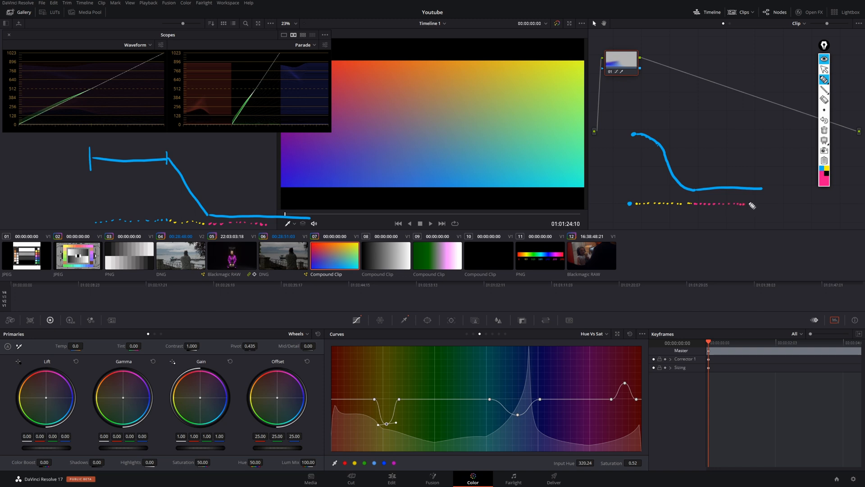
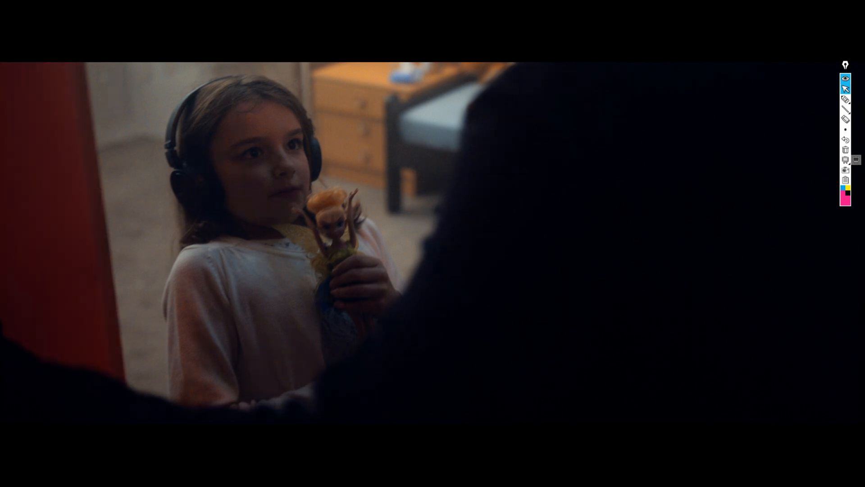
Hatch the red area at the edge of the full-screen shot with magenta pen strokes
{"action": "left_click", "coordinate": [845, 100]}
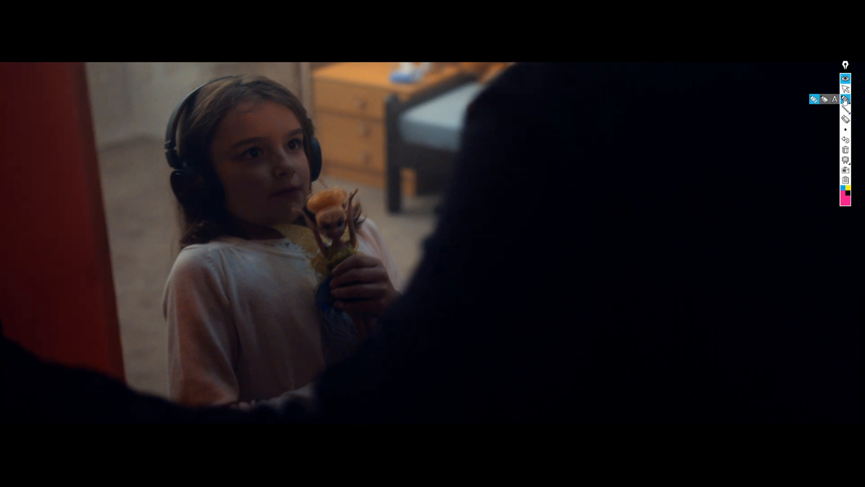
{"action": "left_click_drag", "start_coordinate": [3, 113], "coordinate": [46, 55]}
{"action": "left_click_drag", "start_coordinate": [6, 111], "coordinate": [58, 74]}
{"action": "left_click_drag", "start_coordinate": [1, 161], "coordinate": [60, 110]}
{"action": "left_click_drag", "start_coordinate": [12, 201], "coordinate": [74, 144]}
{"action": "left_click_drag", "start_coordinate": [9, 247], "coordinate": [75, 185]}
{"action": "left_click_drag", "start_coordinate": [22, 299], "coordinate": [76, 240]}
{"action": "left_click_drag", "start_coordinate": [42, 336], "coordinate": [95, 285]}
{"action": "left_click_drag", "start_coordinate": [71, 336], "coordinate": [112, 293]}
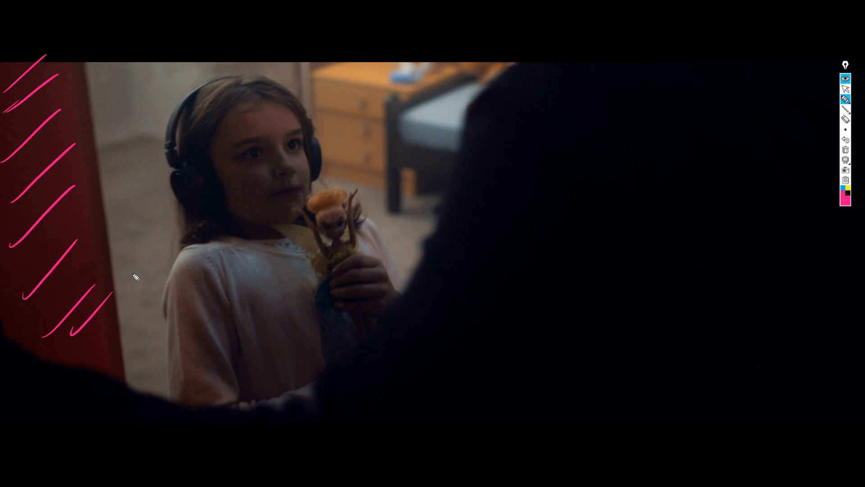
Draw a magenta arrow pointing at the red area and label it "Sat vs Hue", undoing the mistaken "Hue vs" label
{"action": "mouse_move", "coordinate": [93, 113]}
{"action": "left_mouse_down"}
{"action": "mouse_move", "coordinate": [118, 109]}
{"action": "mouse_move", "coordinate": [95, 105]}
{"action": "mouse_move", "coordinate": [99, 122]}
{"action": "left_mouse_up"}
{"action": "mouse_move", "coordinate": [133, 97]}
{"action": "left_mouse_down"}
{"action": "mouse_move", "coordinate": [133, 117]}
{"action": "mouse_move", "coordinate": [165, 108]}
{"action": "left_mouse_up"}
{"action": "left_click_drag", "start_coordinate": [131, 137], "coordinate": [141, 144]}
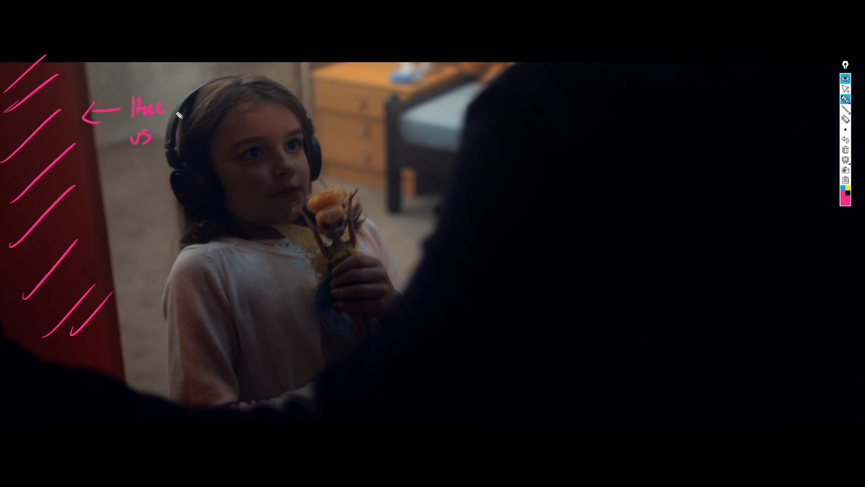
{"action": "left_click", "coordinate": [845, 141]}
{"action": "left_click", "coordinate": [845, 141]}
{"action": "left_click", "coordinate": [845, 141]}
{"action": "left_click", "coordinate": [846, 140]}
{"action": "mouse_move", "coordinate": [132, 103]}
{"action": "left_mouse_down"}
{"action": "mouse_move", "coordinate": [140, 120]}
{"action": "mouse_move", "coordinate": [166, 110]}
{"action": "left_mouse_up"}
{"action": "mouse_move", "coordinate": [142, 144]}
{"action": "left_mouse_down"}
{"action": "mouse_move", "coordinate": [153, 154]}
{"action": "mouse_move", "coordinate": [140, 193]}
{"action": "mouse_move", "coordinate": [166, 191]}
{"action": "left_mouse_up"}
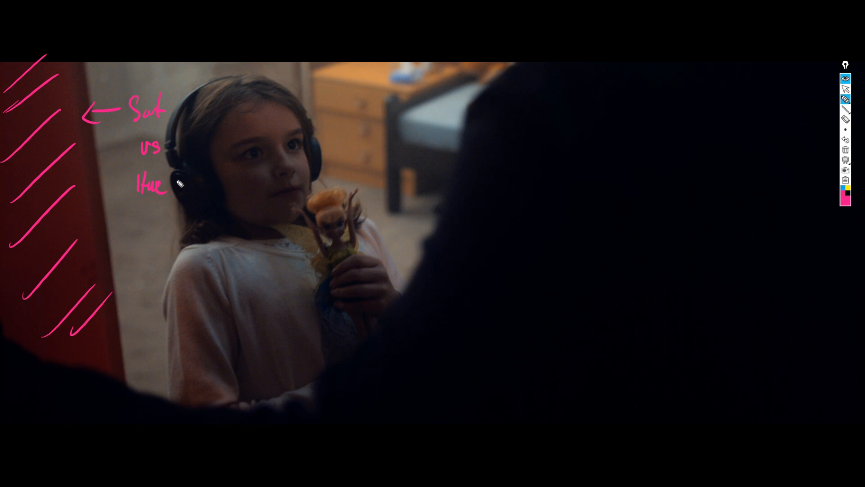
Hatch the shadowed side of the girl's face with the blue pen
{"action": "left_click", "coordinate": [842, 188]}
{"action": "mouse_move", "coordinate": [245, 121]}
{"action": "left_mouse_down"}
{"action": "mouse_move", "coordinate": [222, 136]}
{"action": "mouse_move", "coordinate": [223, 171]}
{"action": "left_mouse_up"}
{"action": "left_click_drag", "start_coordinate": [258, 159], "coordinate": [239, 173]}
{"action": "mouse_move", "coordinate": [261, 171]}
{"action": "left_mouse_down"}
{"action": "mouse_move", "coordinate": [240, 184]}
{"action": "mouse_move", "coordinate": [243, 197]}
{"action": "left_mouse_up"}
{"action": "left_click_drag", "start_coordinate": [270, 191], "coordinate": [254, 202]}
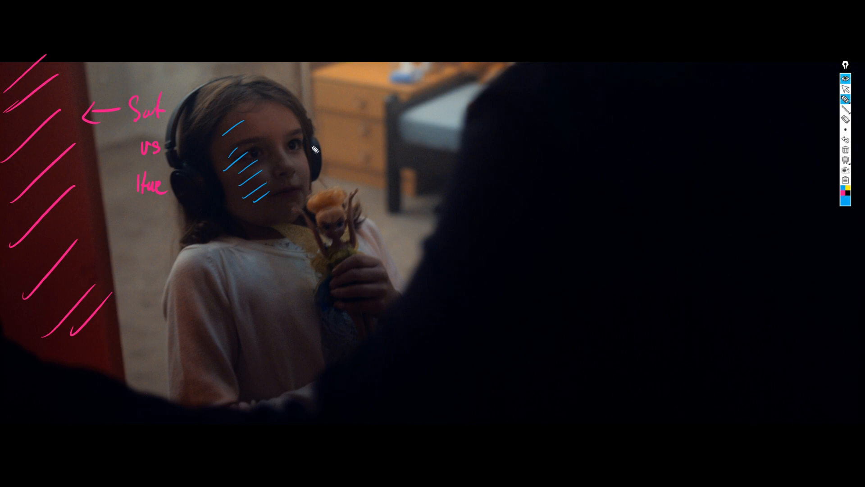
Draw a blue arrow pointing up at the hatched face and label it "custom curve"
{"action": "left_click_drag", "start_coordinate": [261, 236], "coordinate": [260, 223]}
{"action": "left_click_drag", "start_coordinate": [255, 222], "coordinate": [271, 219]}
{"action": "mouse_move", "coordinate": [239, 262]}
{"action": "left_mouse_down"}
{"action": "mouse_move", "coordinate": [238, 274]}
{"action": "mouse_move", "coordinate": [255, 271]}
{"action": "left_mouse_up"}
{"action": "mouse_move", "coordinate": [265, 266]}
{"action": "left_mouse_down"}
{"action": "mouse_move", "coordinate": [268, 255]}
{"action": "mouse_move", "coordinate": [295, 266]}
{"action": "mouse_move", "coordinate": [255, 295]}
{"action": "mouse_move", "coordinate": [295, 296]}
{"action": "left_mouse_up"}
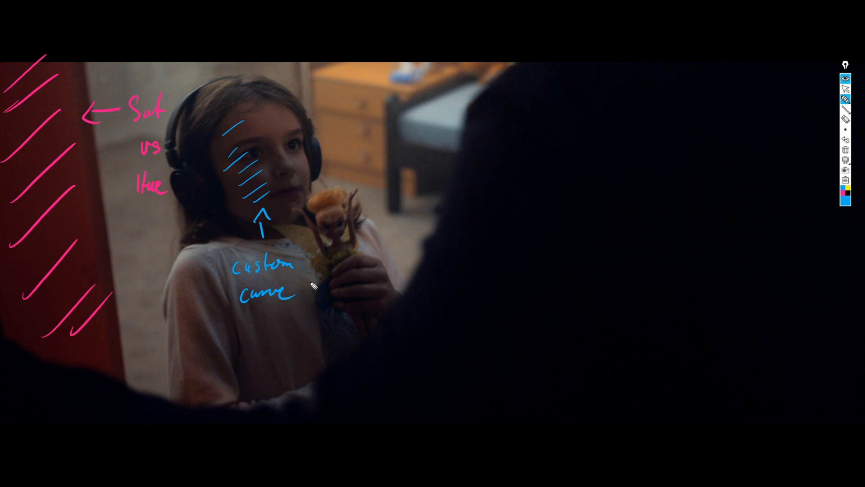
Clear all annotations and hatch the red area at the edge of the shot with blue pen strokes
{"action": "left_click", "coordinate": [845, 150]}
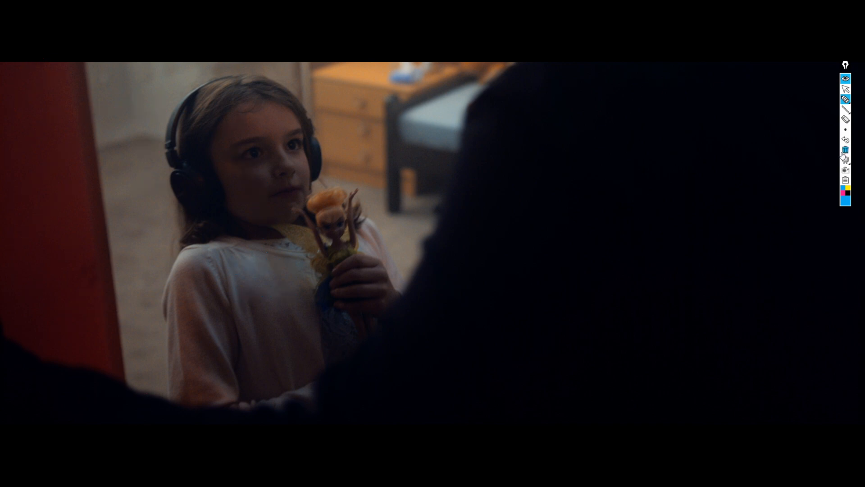
{"action": "left_click", "coordinate": [846, 89]}
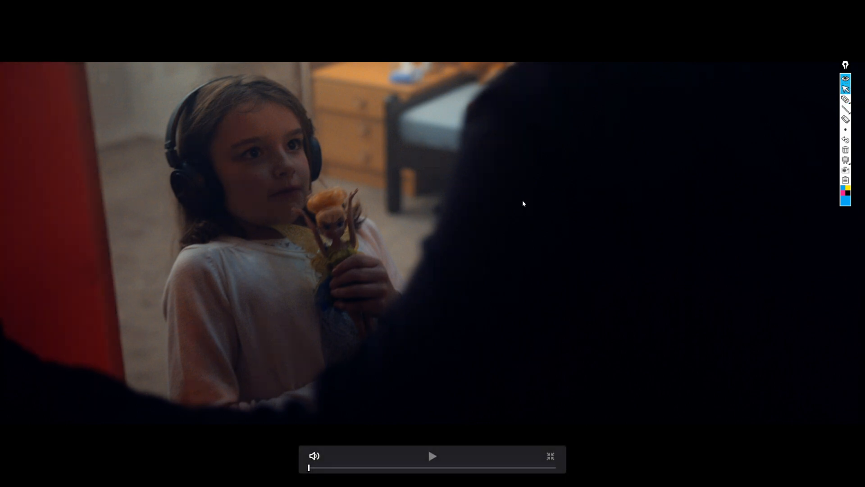
{"action": "left_click", "coordinate": [845, 100]}
{"action": "left_click_drag", "start_coordinate": [18, 109], "coordinate": [54, 74]}
{"action": "left_click_drag", "start_coordinate": [17, 126], "coordinate": [51, 89]}
{"action": "left_click_drag", "start_coordinate": [20, 156], "coordinate": [63, 116]}
{"action": "left_click_drag", "start_coordinate": [27, 182], "coordinate": [68, 153]}
{"action": "left_click_drag", "start_coordinate": [27, 246], "coordinate": [64, 214]}
{"action": "left_click_drag", "start_coordinate": [34, 277], "coordinate": [76, 249]}
{"action": "left_click_drag", "start_coordinate": [51, 311], "coordinate": [70, 300]}
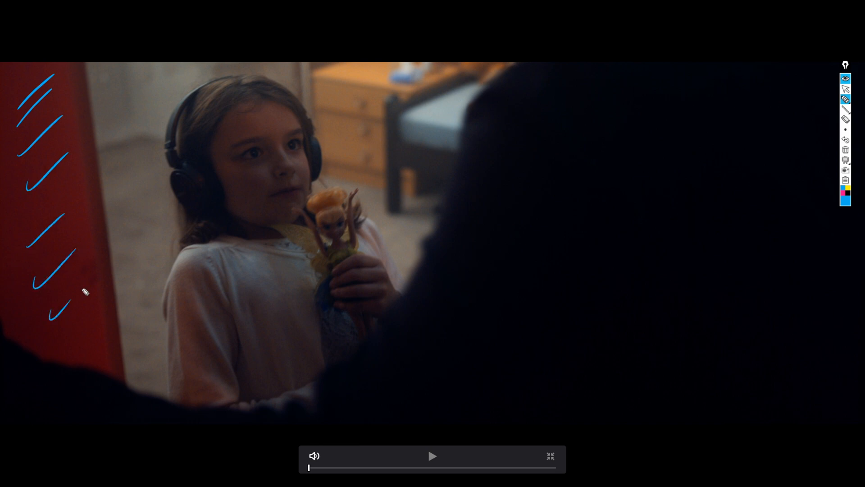
Circle the girl's eye nearest the drawers in blue and draw arrows around it pointing inward at the circle
{"action": "mouse_move", "coordinate": [297, 107]}
{"action": "left_mouse_down"}
{"action": "mouse_move", "coordinate": [279, 121]}
{"action": "mouse_move", "coordinate": [323, 164]}
{"action": "mouse_move", "coordinate": [298, 106]}
{"action": "left_mouse_up"}
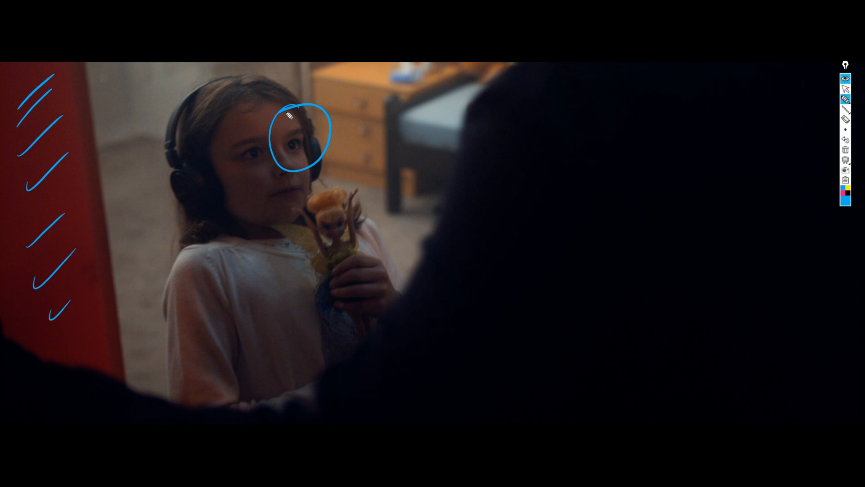
{"action": "left_click", "coordinate": [846, 89]}
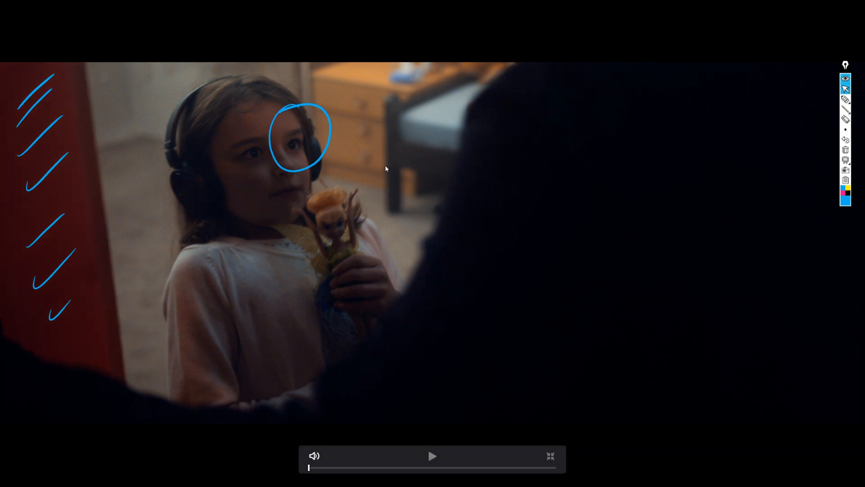
{"action": "left_click", "coordinate": [845, 99]}
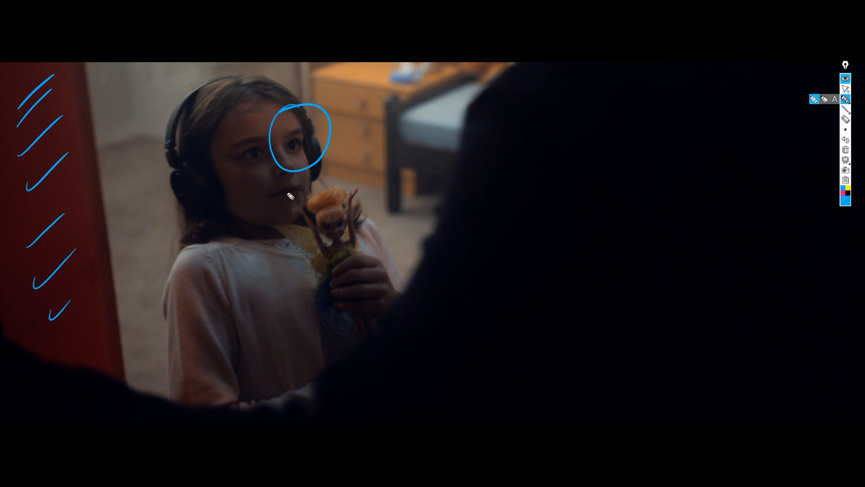
{"action": "left_click_drag", "start_coordinate": [262, 220], "coordinate": [286, 186]}
{"action": "left_click_drag", "start_coordinate": [223, 150], "coordinate": [261, 162]}
{"action": "left_click_drag", "start_coordinate": [228, 107], "coordinate": [260, 120]}
{"action": "left_click_drag", "start_coordinate": [272, 81], "coordinate": [291, 94]}
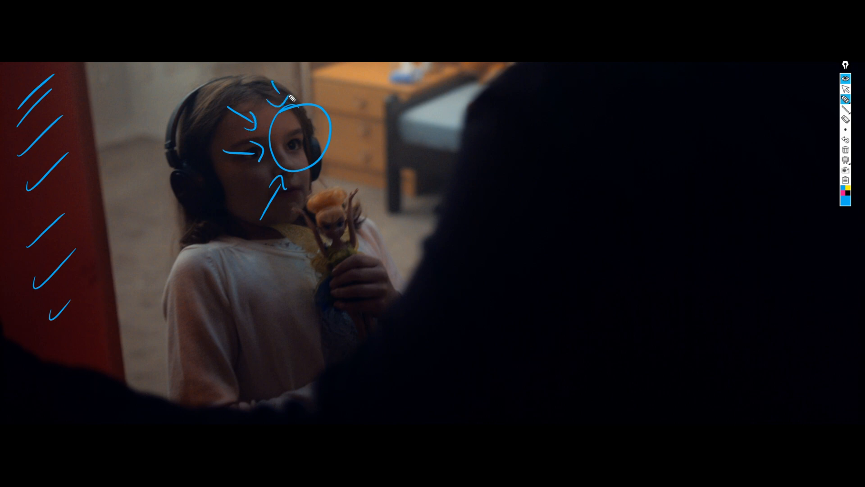
{"action": "left_click_drag", "start_coordinate": [347, 113], "coordinate": [342, 128]}
{"action": "left_click_drag", "start_coordinate": [346, 176], "coordinate": [322, 160]}
Draw a larger blue ellipse from the eye across the orange drawers and hatch its interior
{"action": "mouse_move", "coordinate": [314, 85]}
{"action": "left_mouse_down"}
{"action": "mouse_move", "coordinate": [339, 201]}
{"action": "mouse_move", "coordinate": [347, 69]}
{"action": "mouse_move", "coordinate": [324, 84]}
{"action": "mouse_move", "coordinate": [349, 93]}
{"action": "left_mouse_up"}
{"action": "left_click_drag", "start_coordinate": [292, 150], "coordinate": [330, 129]}
{"action": "left_click_drag", "start_coordinate": [336, 118], "coordinate": [373, 106]}
{"action": "left_click_drag", "start_coordinate": [320, 165], "coordinate": [387, 128]}
{"action": "left_click_drag", "start_coordinate": [342, 175], "coordinate": [404, 145]}
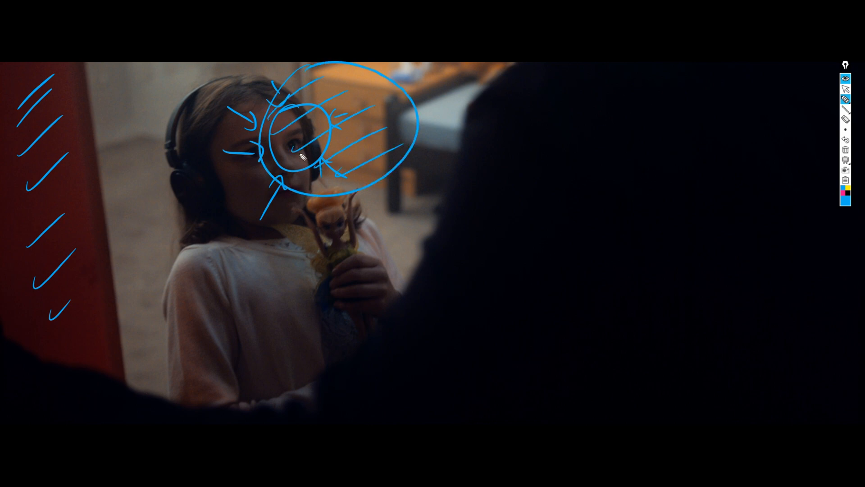
Clear the previous annotations, circle the girl's eye nearest the drawers in blue, and add short strokes around the circle
{"action": "left_click_drag", "start_coordinate": [295, 135], "coordinate": [313, 136]}
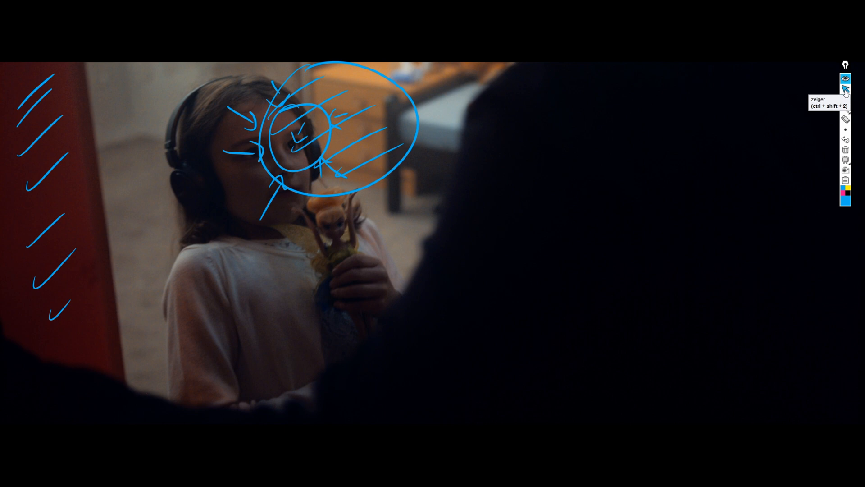
{"action": "left_click", "coordinate": [846, 141]}
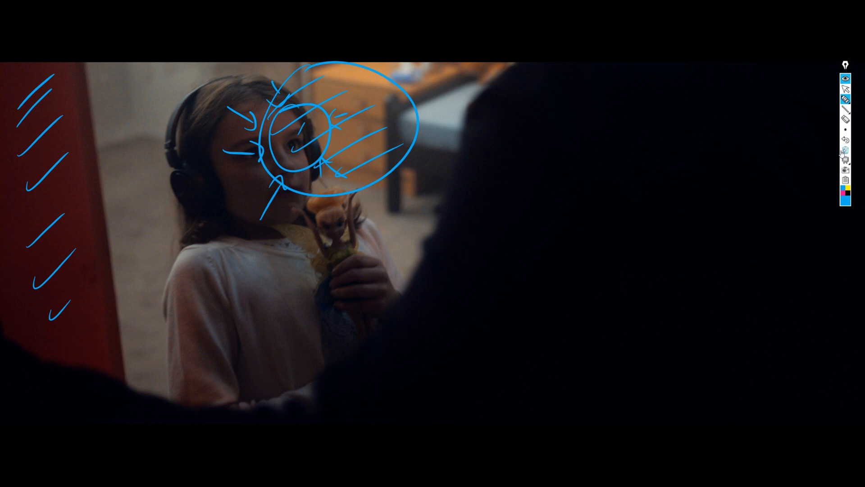
{"action": "left_click", "coordinate": [845, 150]}
{"action": "left_click_drag", "start_coordinate": [295, 134], "coordinate": [300, 168]}
{"action": "left_click_drag", "start_coordinate": [304, 161], "coordinate": [305, 166]}
{"action": "left_click_drag", "start_coordinate": [267, 122], "coordinate": [280, 125]}
{"action": "left_click_drag", "start_coordinate": [289, 118], "coordinate": [290, 123]}
{"action": "left_click_drag", "start_coordinate": [299, 119], "coordinate": [310, 125]}
{"action": "mouse_move", "coordinate": [251, 152]}
{"action": "left_mouse_down"}
{"action": "mouse_move", "coordinate": [266, 155]}
{"action": "mouse_move", "coordinate": [272, 176]}
{"action": "mouse_move", "coordinate": [299, 182]}
{"action": "left_mouse_up"}
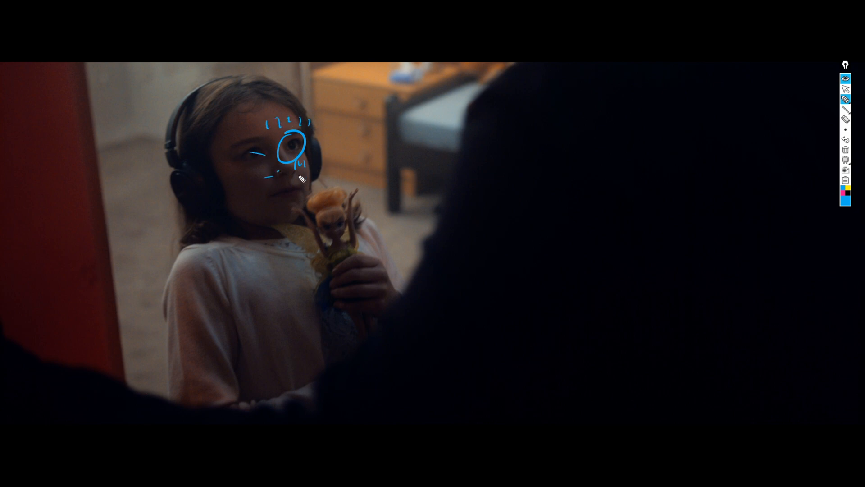
{"action": "left_click", "coordinate": [278, 172]}
Hatch the orange drawers and the bed with blue strokes, and draw arrows pointing at the girl's face
{"action": "left_click_drag", "start_coordinate": [313, 82], "coordinate": [345, 64]}
{"action": "mouse_move", "coordinate": [320, 94]}
{"action": "left_mouse_down"}
{"action": "mouse_move", "coordinate": [370, 73]}
{"action": "mouse_move", "coordinate": [393, 77]}
{"action": "left_mouse_up"}
{"action": "left_click_drag", "start_coordinate": [339, 125], "coordinate": [421, 88]}
{"action": "left_click_drag", "start_coordinate": [345, 145], "coordinate": [411, 118]}
{"action": "left_click_drag", "start_coordinate": [359, 161], "coordinate": [412, 148]}
{"action": "left_click_drag", "start_coordinate": [371, 183], "coordinate": [424, 161]}
{"action": "mouse_move", "coordinate": [418, 57]}
{"action": "left_mouse_down"}
{"action": "mouse_move", "coordinate": [410, 90]}
{"action": "mouse_move", "coordinate": [440, 55]}
{"action": "left_mouse_up"}
{"action": "left_click_drag", "start_coordinate": [410, 93], "coordinate": [462, 91]}
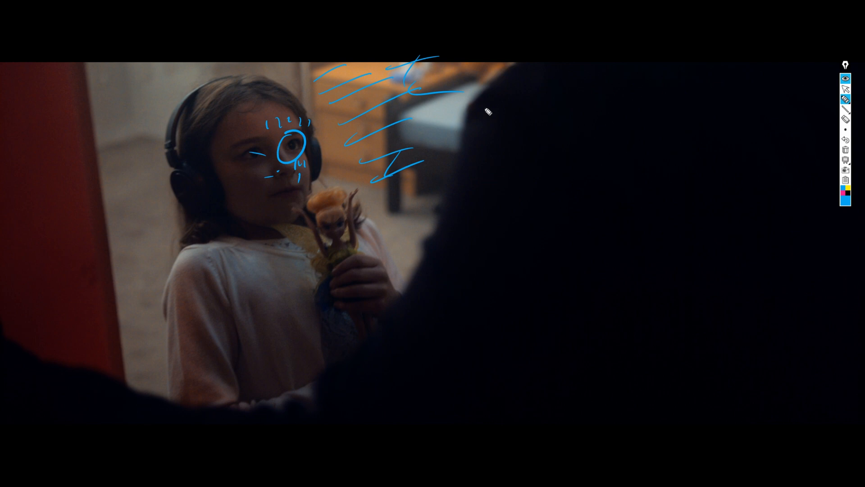
{"action": "left_click_drag", "start_coordinate": [315, 177], "coordinate": [310, 159]}
{"action": "mouse_move", "coordinate": [204, 85]}
{"action": "left_mouse_down"}
{"action": "mouse_move", "coordinate": [238, 118]}
{"action": "mouse_move", "coordinate": [253, 109]}
{"action": "left_mouse_up"}
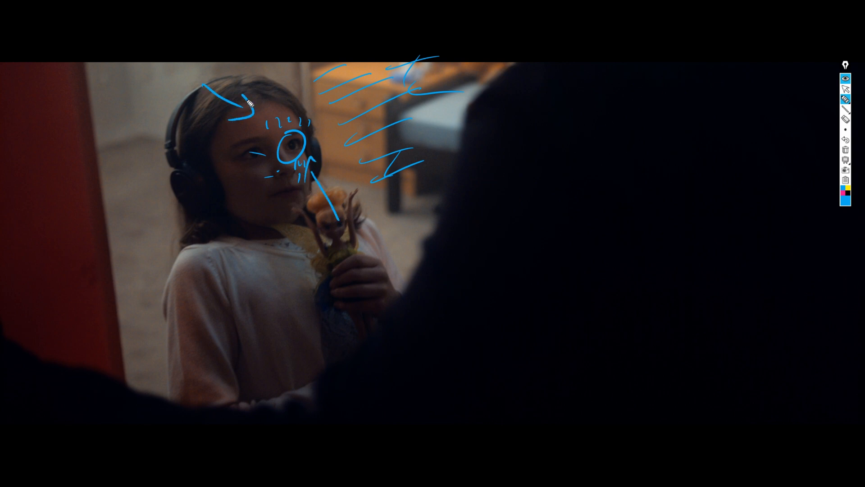
Hide the annotations, leave the full-screen view, and toggle the compound node off and on to compare the shot
{"action": "left_click", "coordinate": [846, 91]}
{"action": "left_click", "coordinate": [846, 78]}
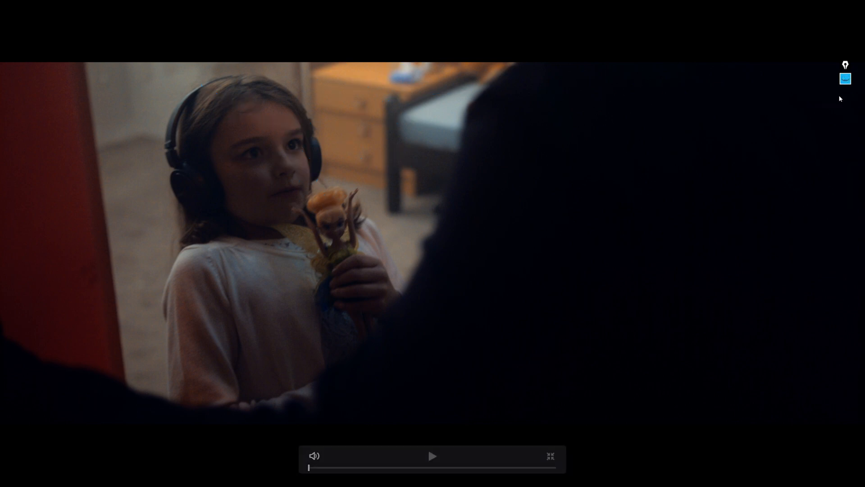
{"action": "key", "text": "Escape"}
{"action": "left_click", "coordinate": [623, 139]}
{"action": "left_click", "coordinate": [768, 132]}
{"action": "left_click", "coordinate": [627, 136]}
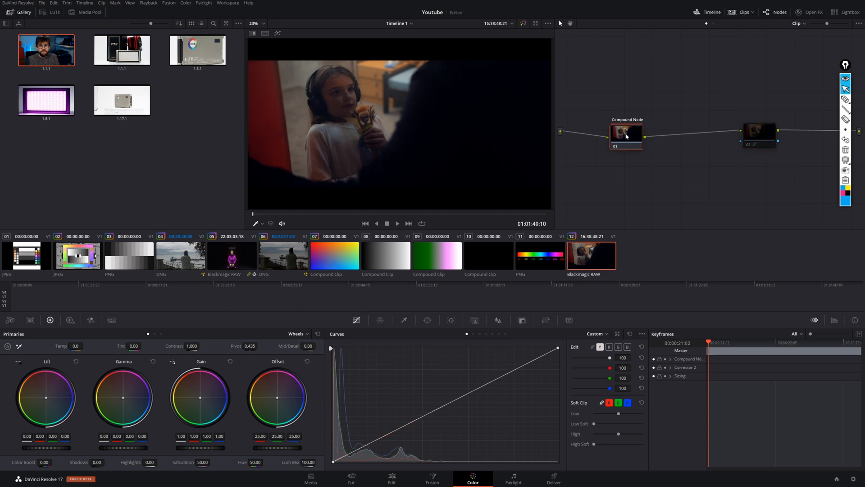
{"action": "key", "text": "ctrl+d"}
{"action": "key", "text": "ctrl+d"}
Circle the lit area around the girl in blue and toggle the node's grade off and on to compare
{"action": "left_click", "coordinate": [845, 99]}
{"action": "mouse_move", "coordinate": [369, 50]}
{"action": "left_mouse_down"}
{"action": "mouse_move", "coordinate": [323, 175]}
{"action": "mouse_move", "coordinate": [348, 55]}
{"action": "left_mouse_up"}
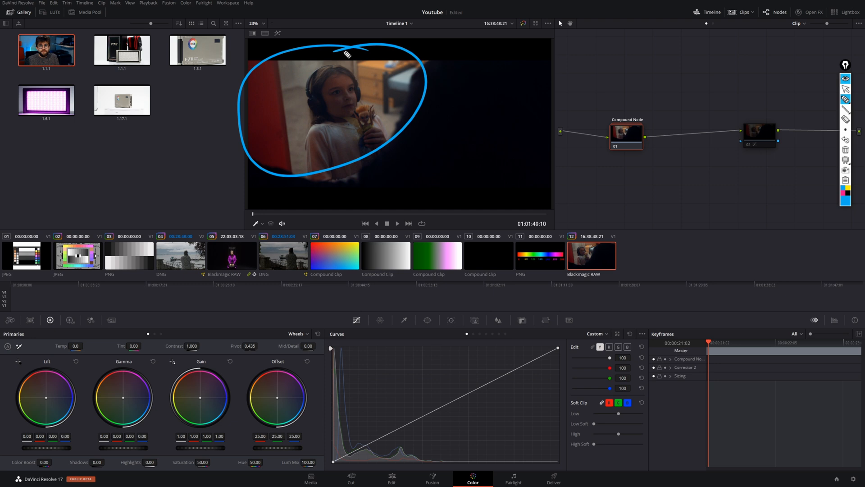
{"action": "key", "text": "ctrl+shift+1"}
{"action": "key", "text": "ctrl+d"}
{"action": "key", "text": "ctrl+d"}
Clear the circle and show the Hue Vs Sat curve of the second corrector node
{"action": "left_click", "coordinate": [761, 135]}
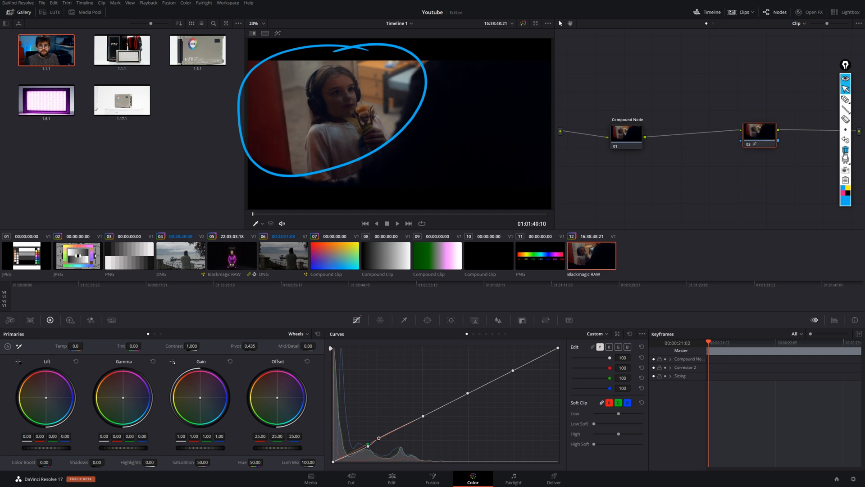
{"action": "left_click", "coordinate": [846, 150]}
{"action": "mouse_move", "coordinate": [845, 130]}
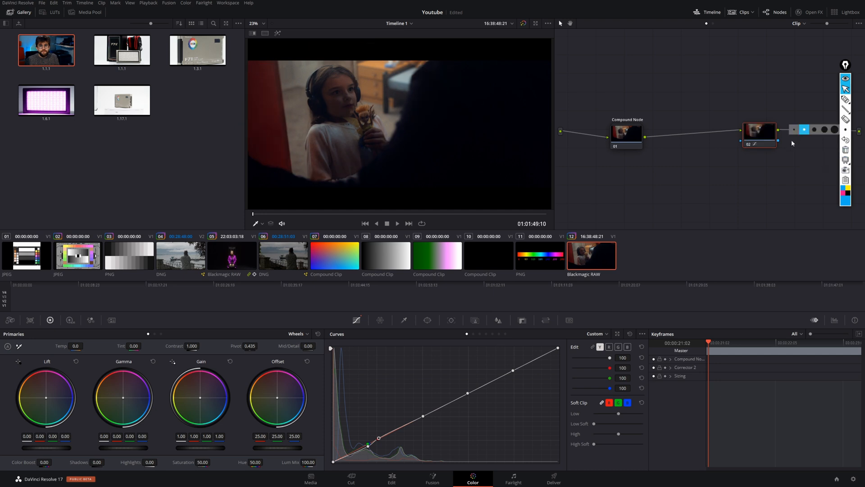
{"action": "left_click", "coordinate": [479, 333]}
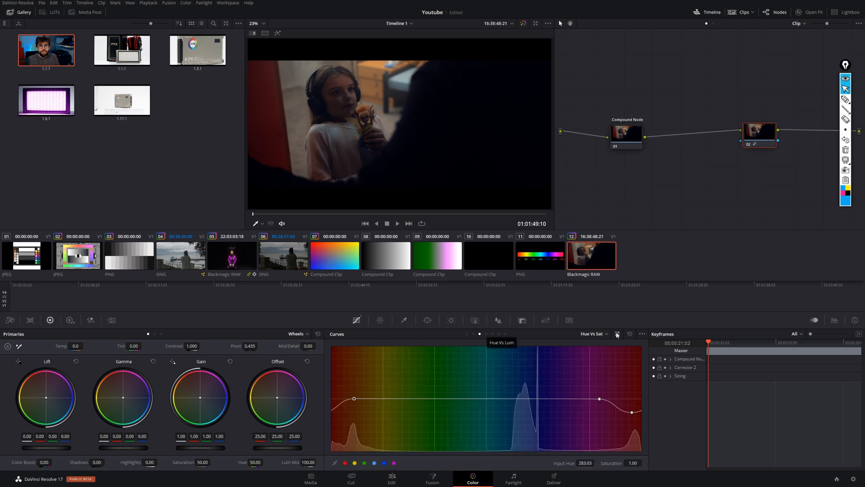
Draw two blue axis arrows over the Hue Vs Sat curve and label them "a = sat" and "b", with "vs" between them
{"action": "key", "text": "ctrl+shift+2"}
{"action": "left_click_drag", "start_coordinate": [330, 455], "coordinate": [396, 463]}
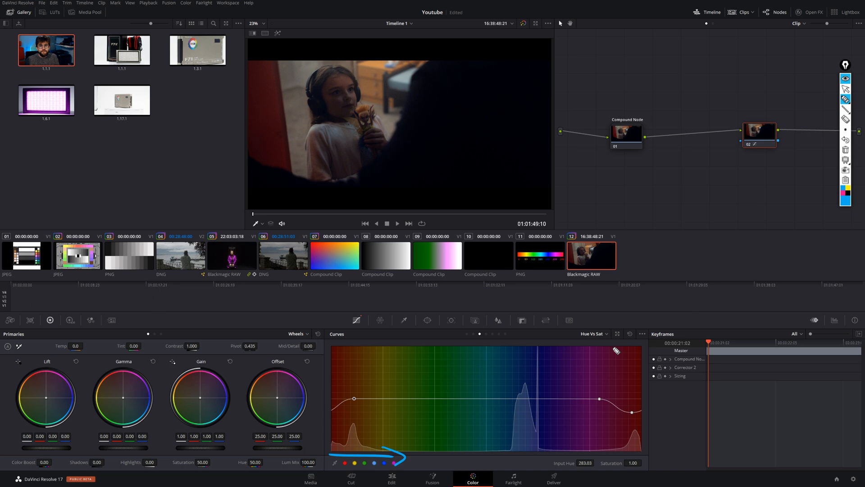
{"action": "left_click_drag", "start_coordinate": [337, 383], "coordinate": [339, 455]}
{"action": "left_click_drag", "start_coordinate": [326, 371], "coordinate": [361, 367]}
{"action": "left_click_drag", "start_coordinate": [366, 432], "coordinate": [414, 449]}
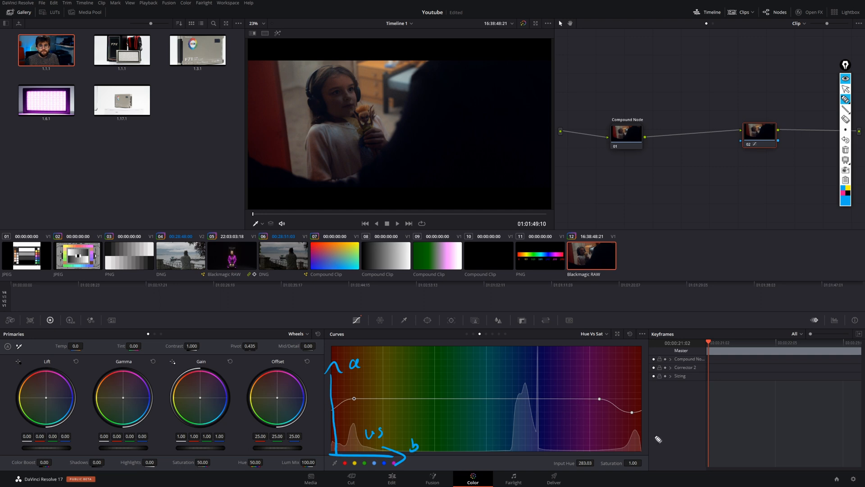
{"action": "left_click_drag", "start_coordinate": [368, 363], "coordinate": [396, 365]}
{"action": "left_click_drag", "start_coordinate": [401, 350], "coordinate": [407, 354]}
Reset the Hue Vs Sat curve for comparison, undo the reset, and clear the axis annotations
{"action": "key", "text": "ctrl+shift+1"}
{"action": "left_click", "coordinate": [630, 334]}
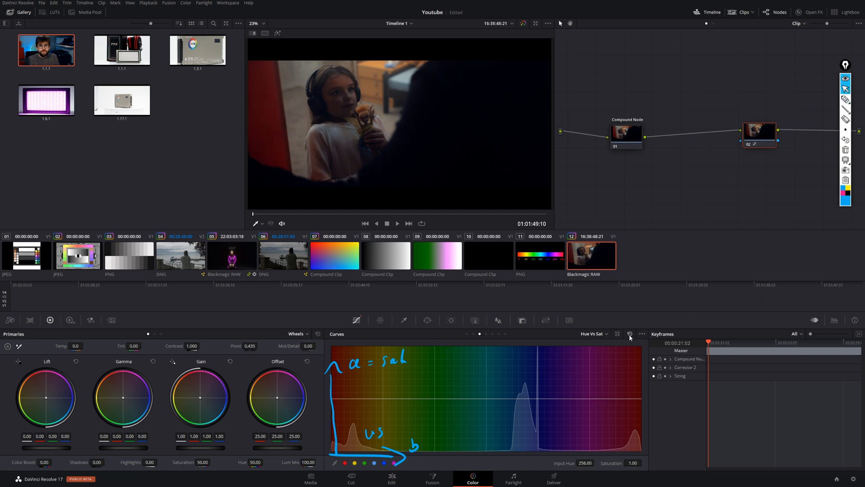
{"action": "key", "text": "ctrl+z"}
{"action": "key", "text": "ctrl+shift+5"}
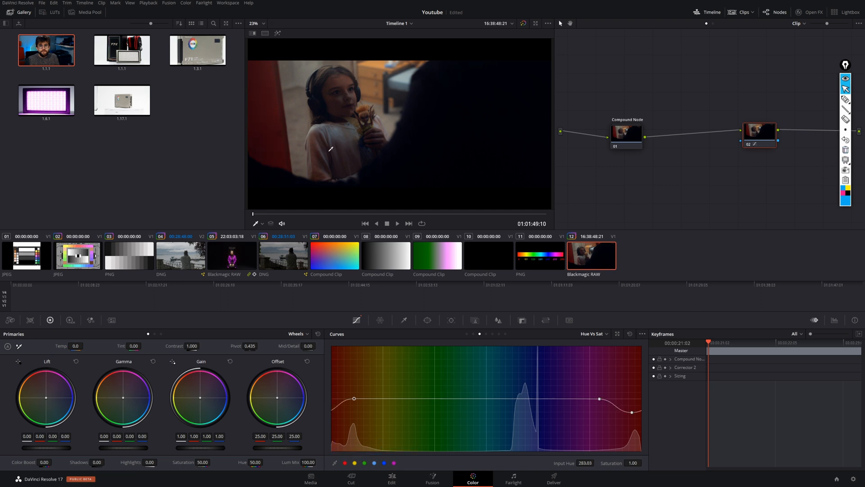
Lower the Hue Vs Sat curve point near the magenta-red end to a saturation of 0.65
{"action": "key", "text": "ctrl+z"}
{"action": "mouse_move", "coordinate": [633, 414]}
{"action": "left_mouse_down"}
{"action": "mouse_move", "coordinate": [631, 399]}
{"action": "mouse_move", "coordinate": [631, 419]}
{"action": "left_mouse_up"}
{"action": "left_click", "coordinate": [845, 100]}
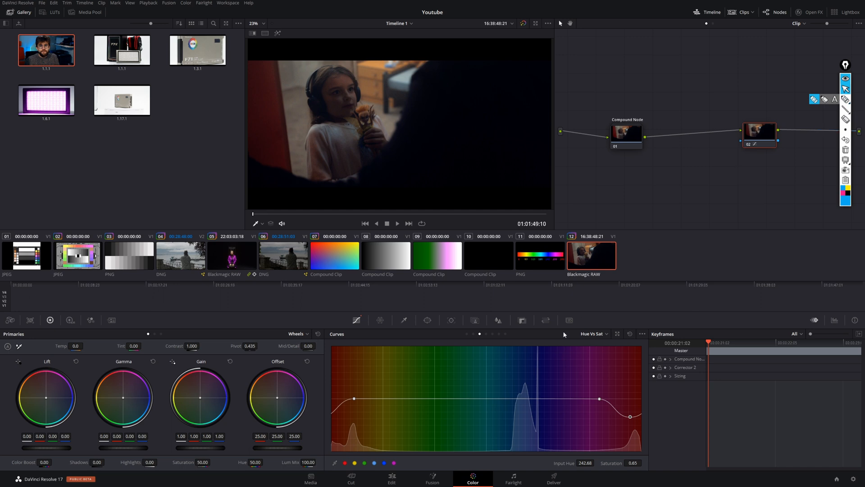
Show the Custom curve, mark the girl's face with a short blue arrow, and clear the mark
{"action": "left_click", "coordinate": [467, 334]}
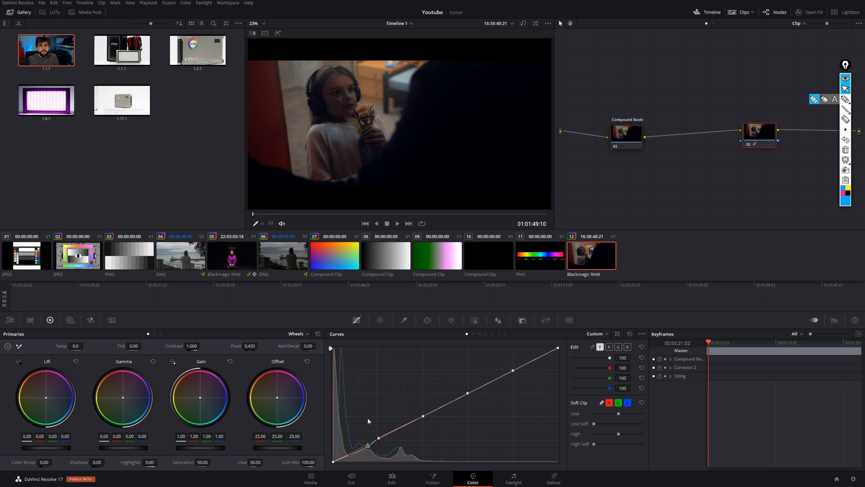
{"action": "left_click", "coordinate": [845, 99]}
{"action": "left_click_drag", "start_coordinate": [345, 98], "coordinate": [339, 95]}
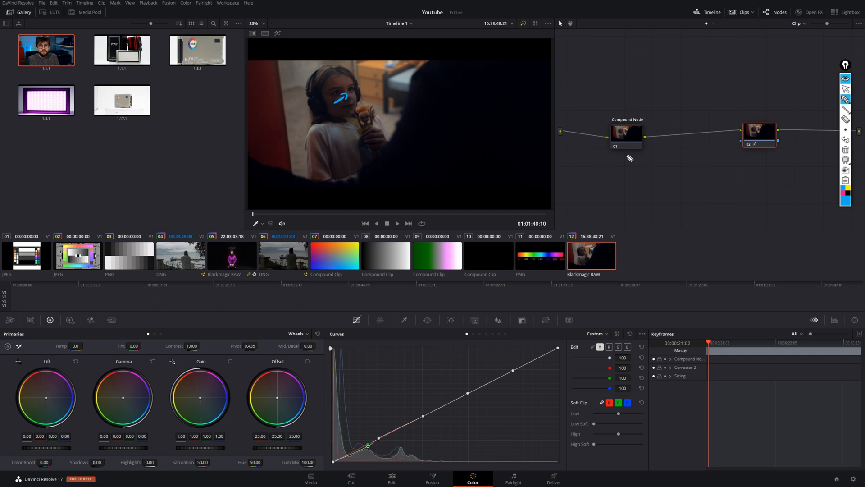
{"action": "mouse_move", "coordinate": [841, 101]}
{"action": "left_click", "coordinate": [842, 151]}
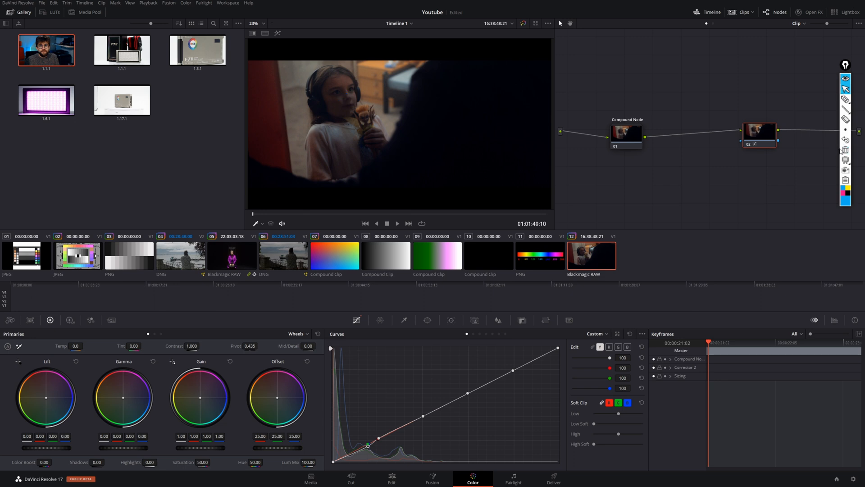